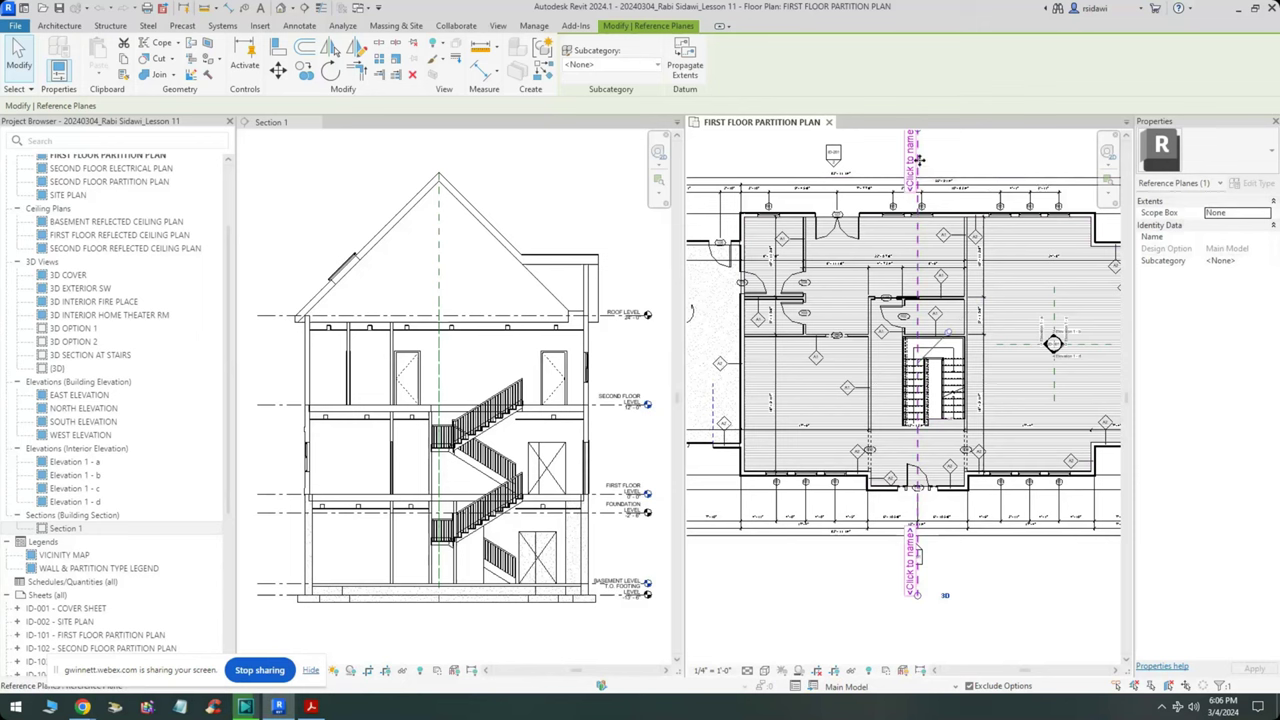
pyautogui.press('z')
pyautogui.press('f')
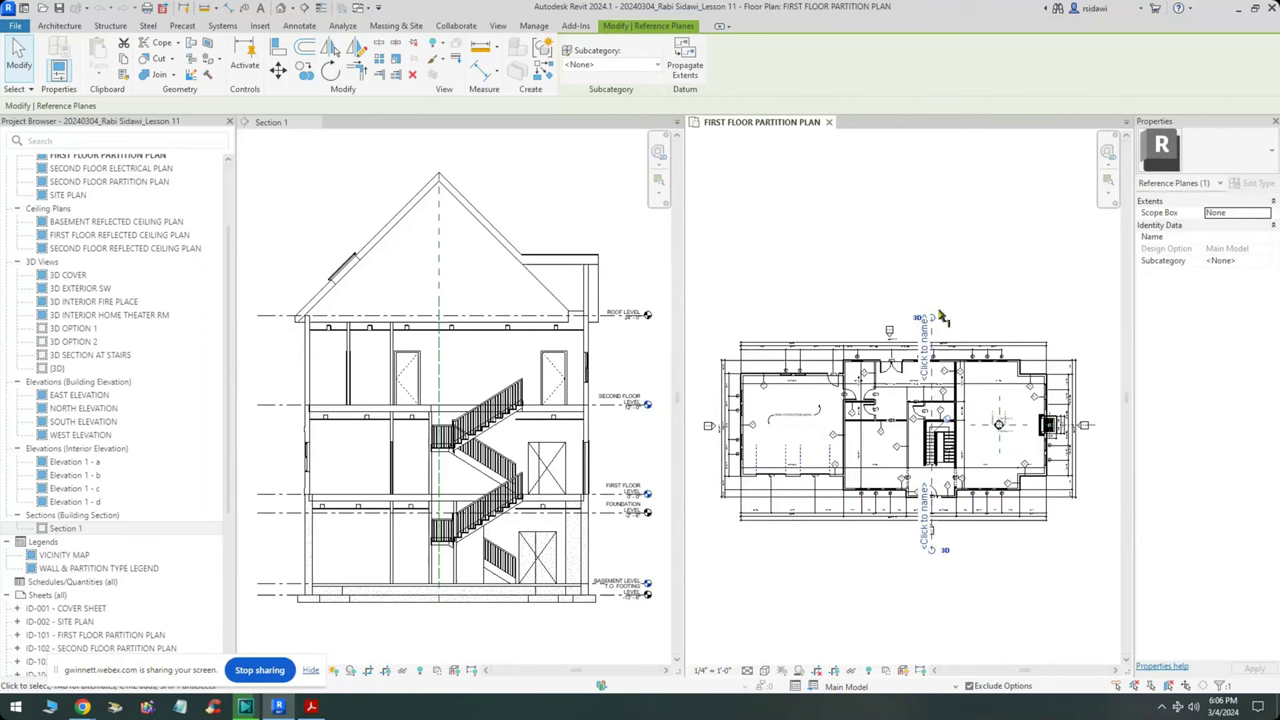
pyautogui.moveTo(936, 298); pyautogui.dragTo(934, 572)
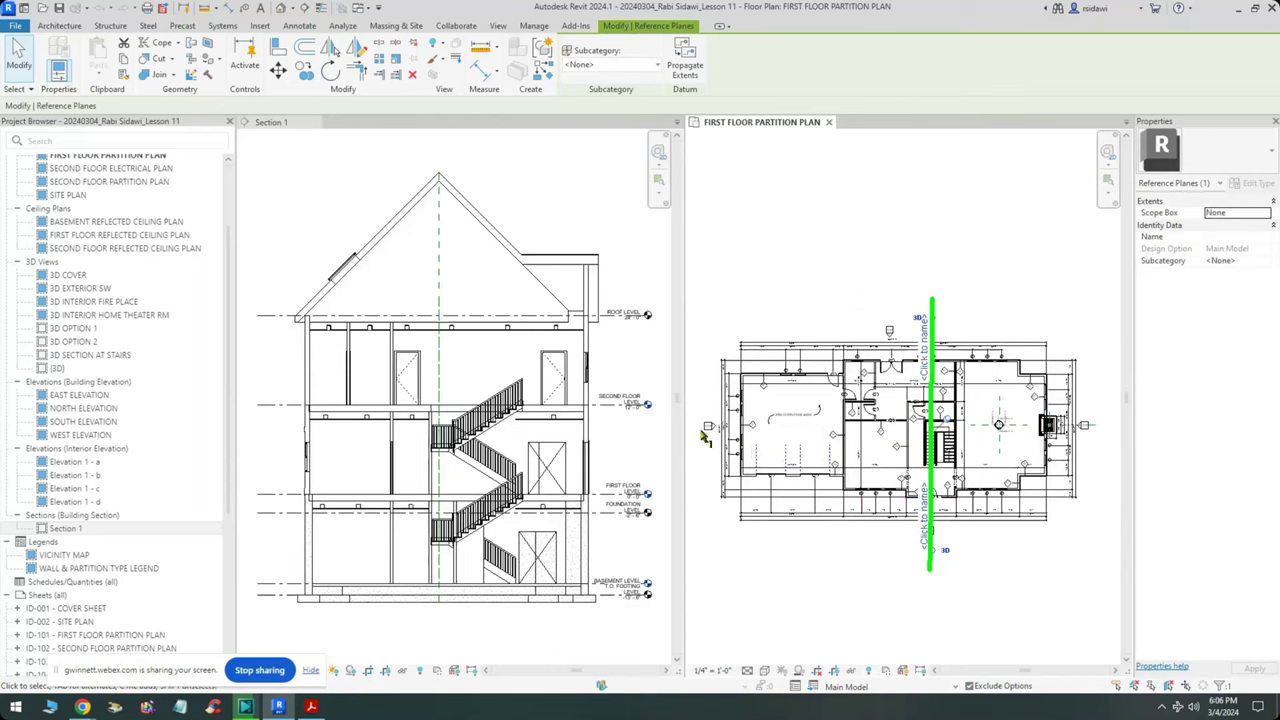
pyautogui.moveTo(694, 427); pyautogui.dragTo(1166, 429)
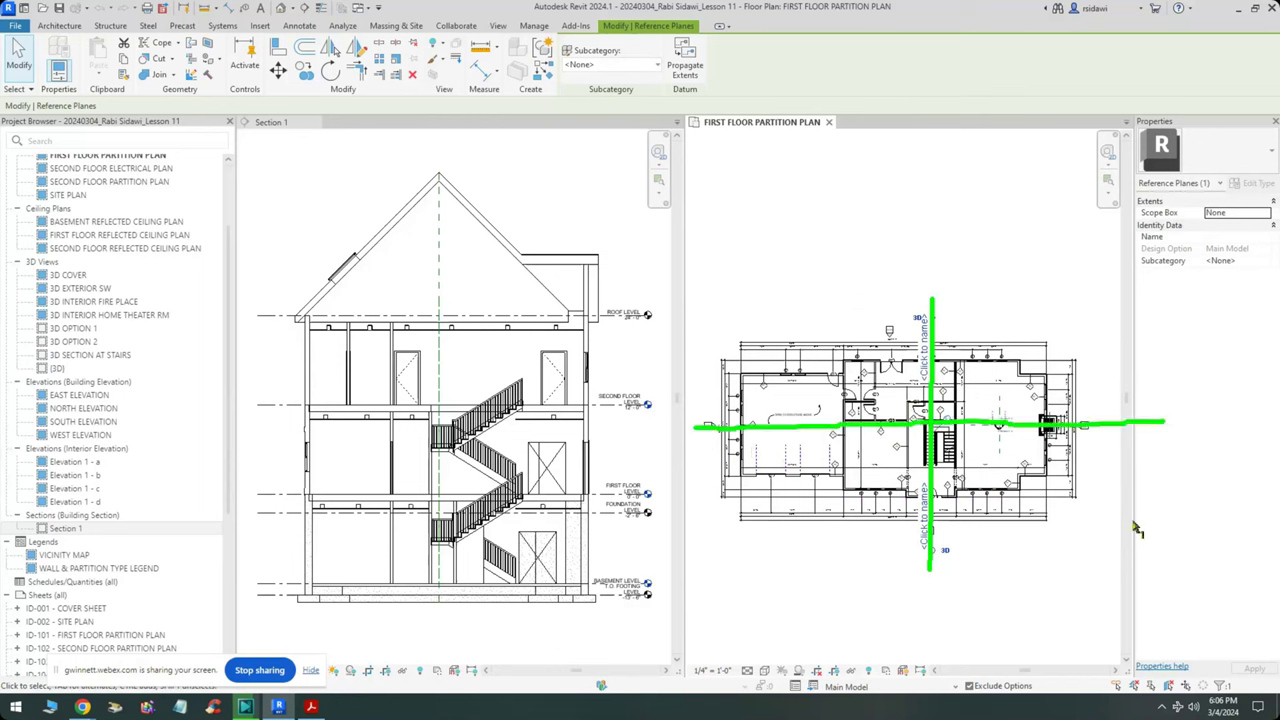
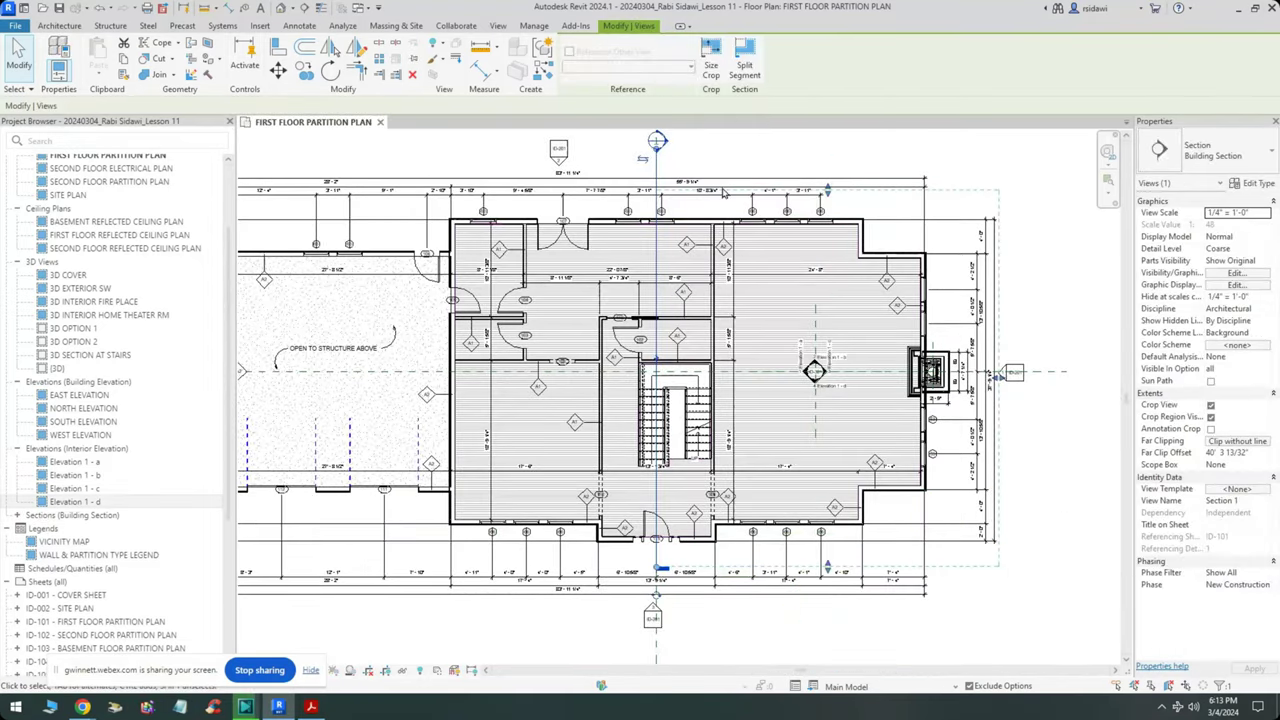
pyautogui.scroll(8, 657, 115)
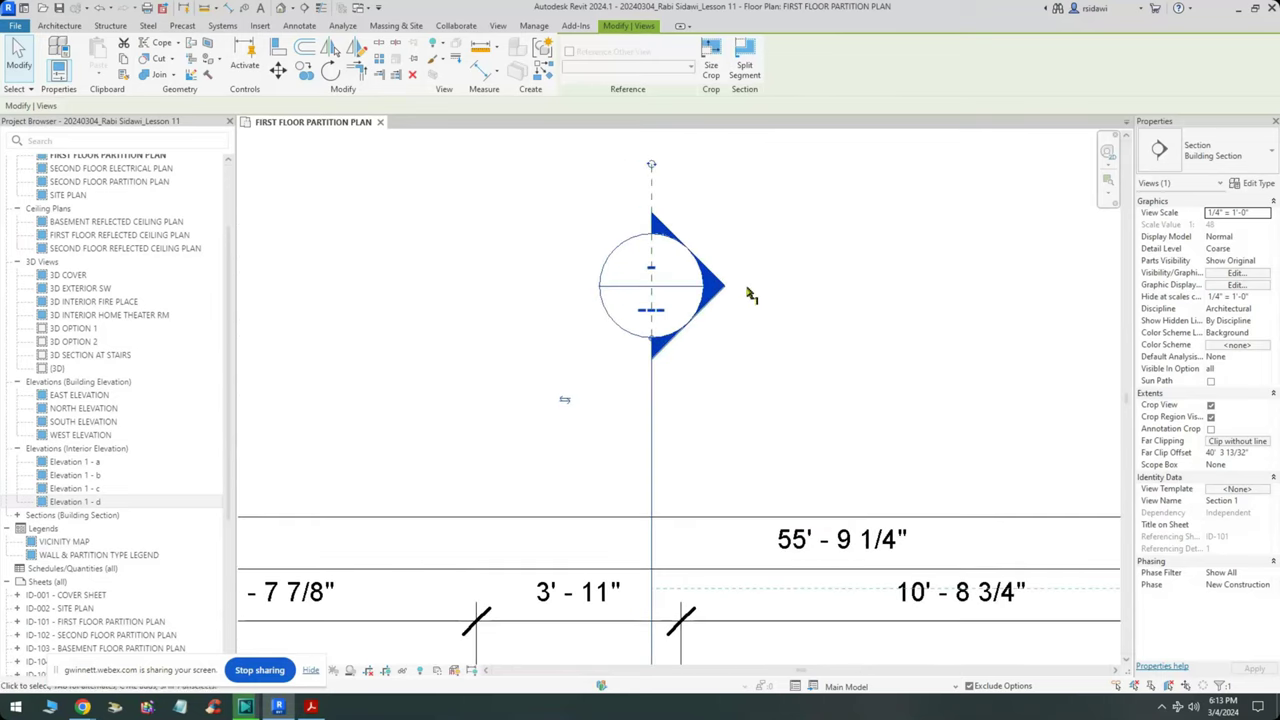
pyautogui.moveTo(746, 288)
pyautogui.mouseDown()
pyautogui.moveTo(926, 298)
pyautogui.moveTo(896, 270)
pyautogui.moveTo(940, 298)
pyautogui.moveTo(912, 334)
pyautogui.mouseUp()
pyautogui.moveTo(562, 292)
pyautogui.mouseDown()
pyautogui.moveTo(416, 312)
pyautogui.moveTo(448, 358)
pyautogui.mouseUp()
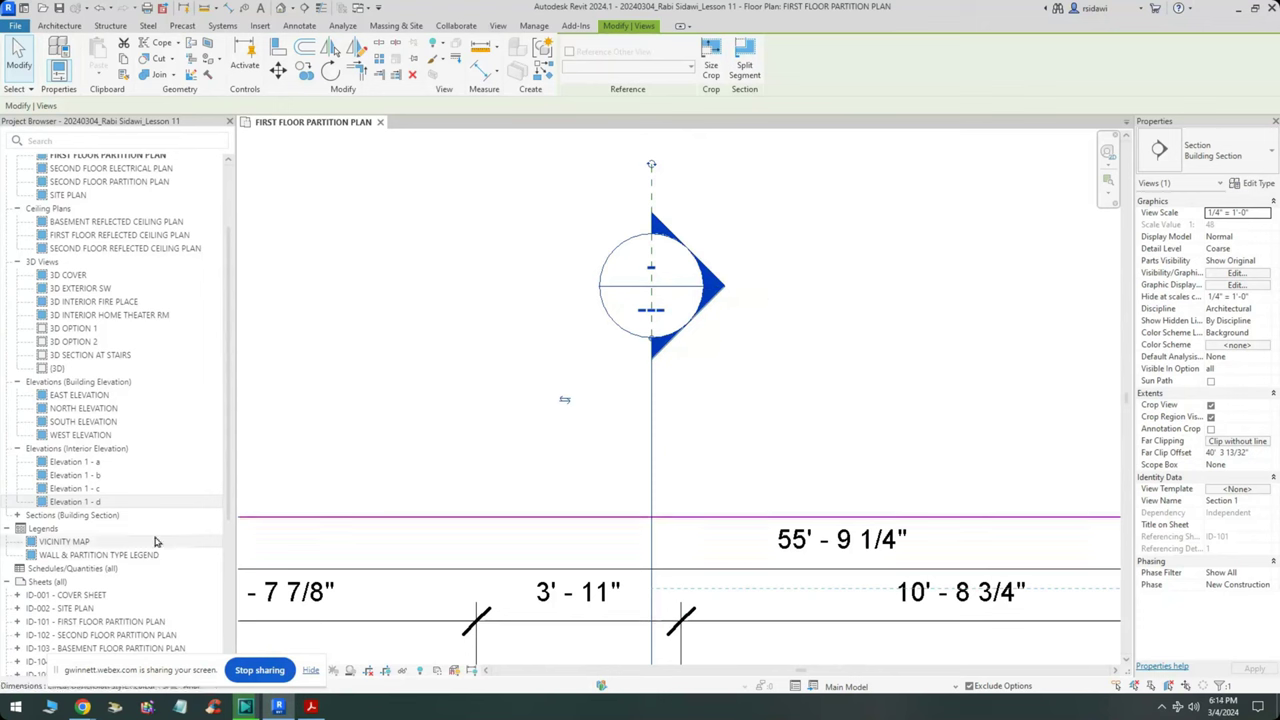
# - Expand the building sections in the project and open the Section 1 view
pyautogui.click(42, 524)
pyautogui.click(42, 518)
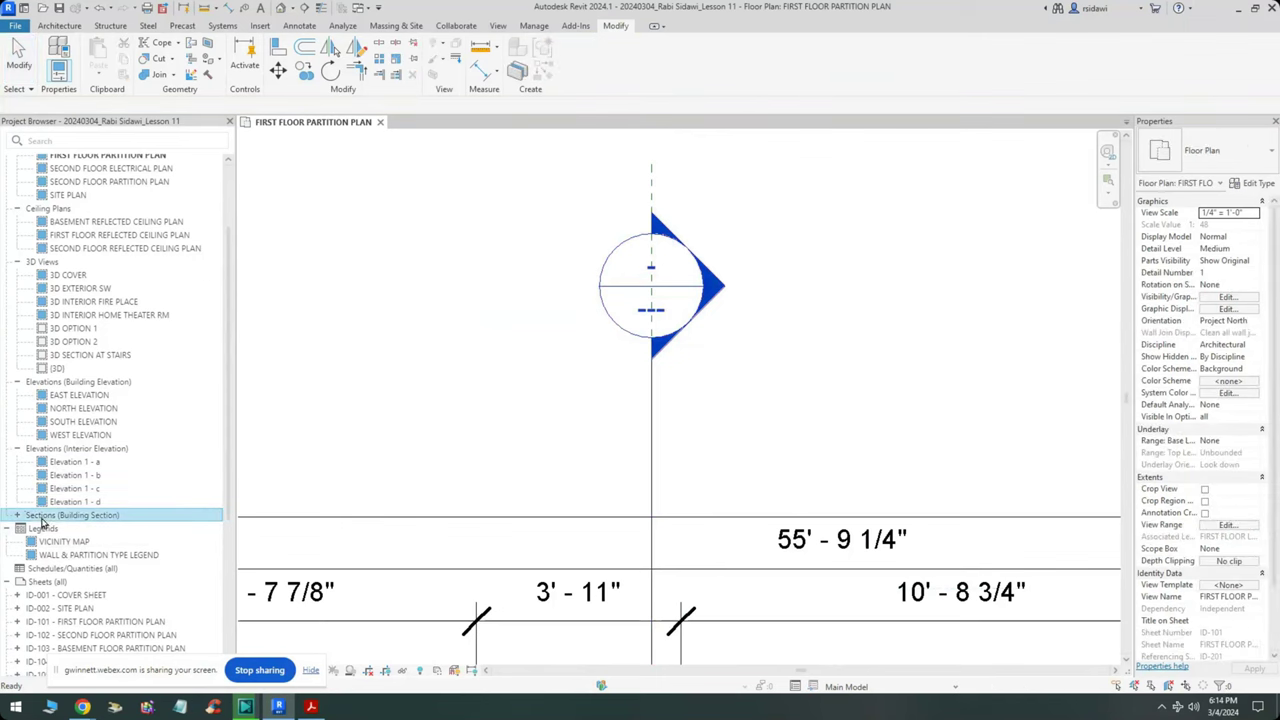
pyautogui.click(18, 515)
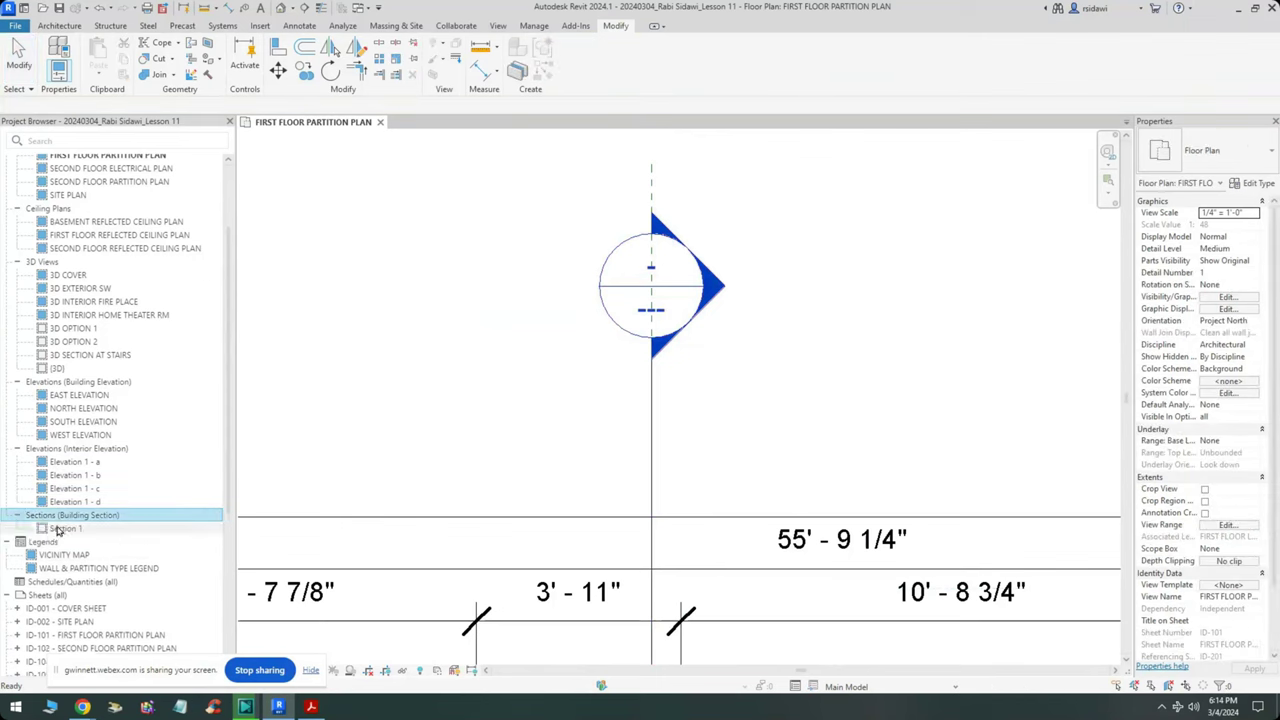
pyautogui.doubleClick(58, 530)
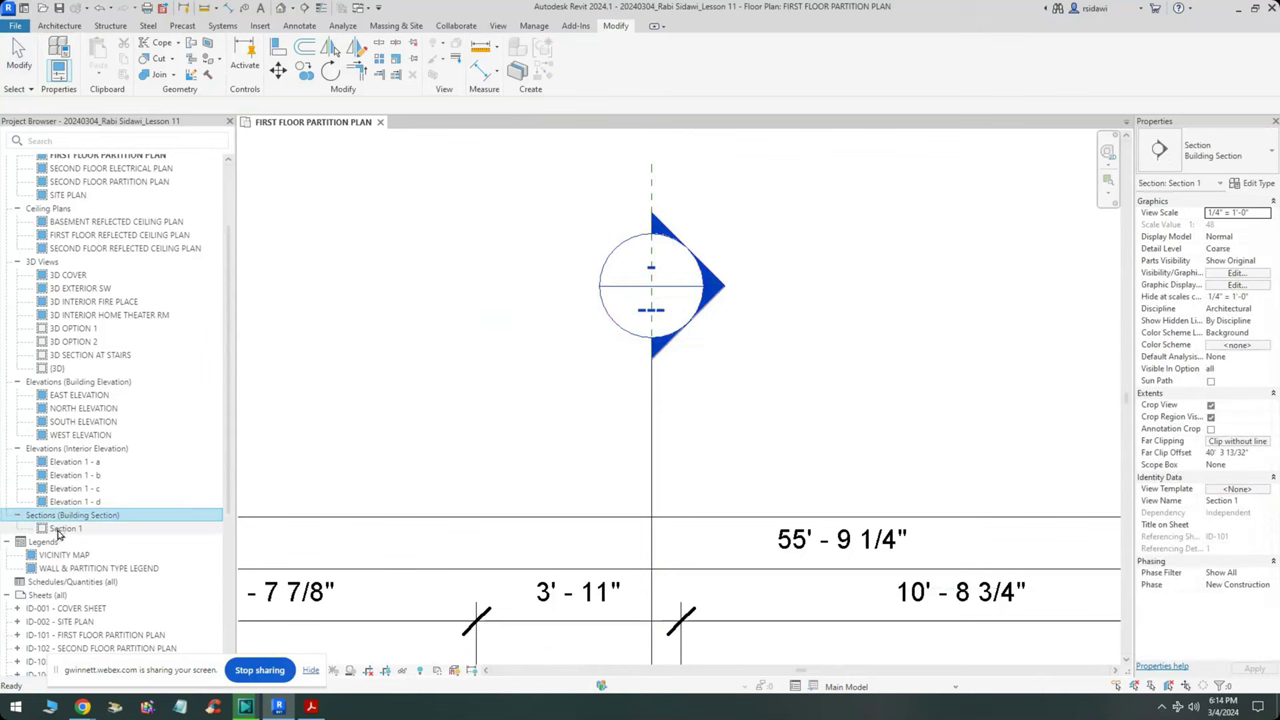
pyautogui.click(58, 530)
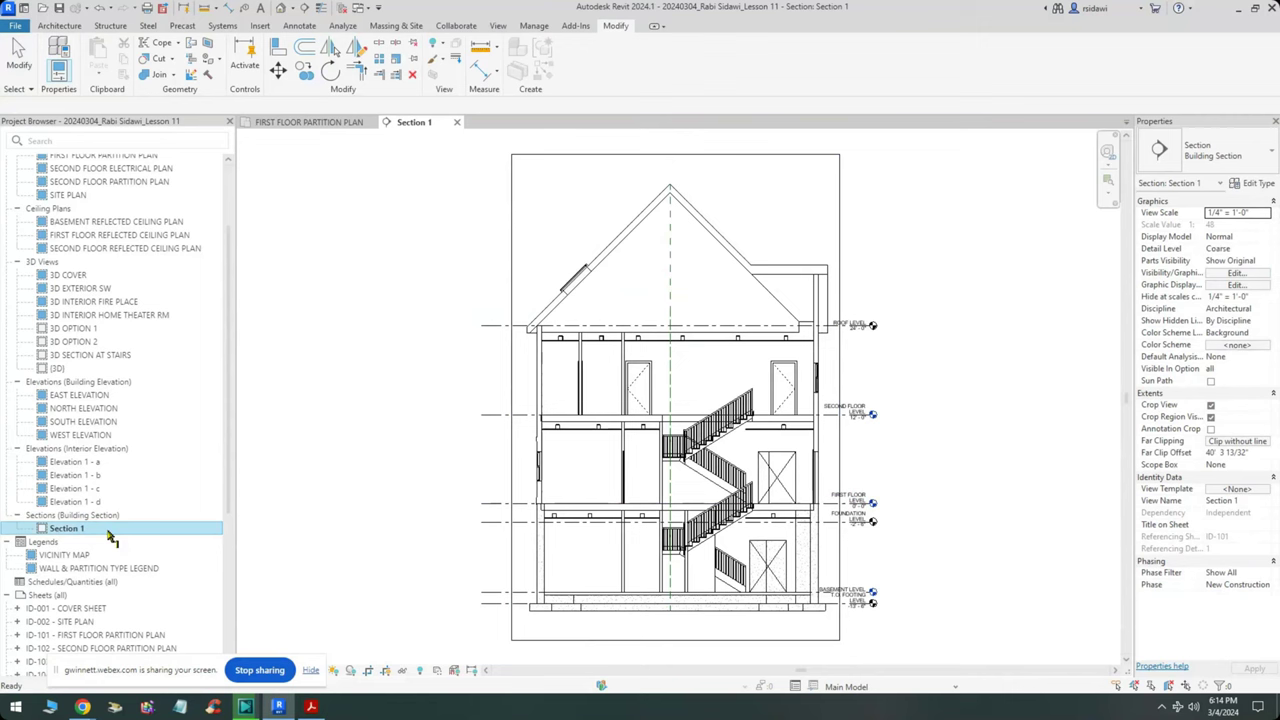
pyautogui.moveTo(105, 530)
pyautogui.mouseDown()
pyautogui.moveTo(409, 527)
pyautogui.moveTo(410, 501)
pyautogui.moveTo(400, 555)
pyautogui.mouseUp()
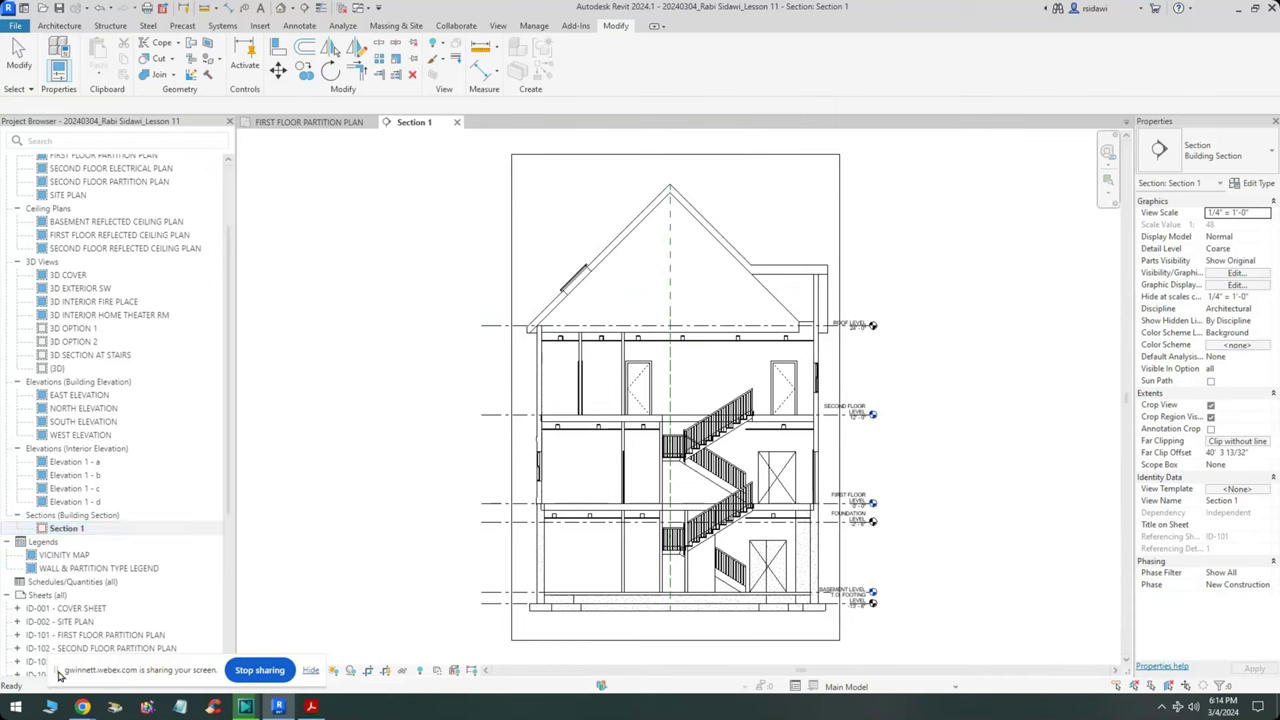
# - Set the Section 1 view's detail level to Medium and its visual style to Hidden Line
pyautogui.moveTo(160, 680); pyautogui.dragTo(1000, 687)
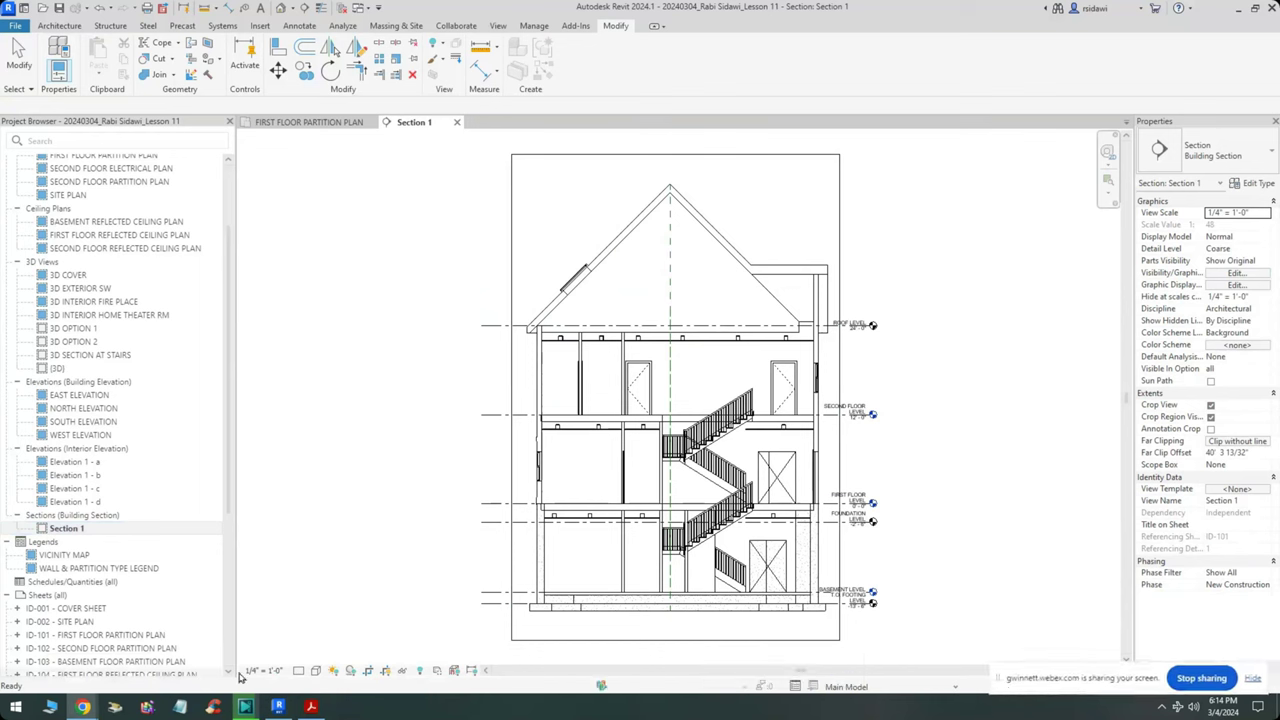
pyautogui.click(298, 670)
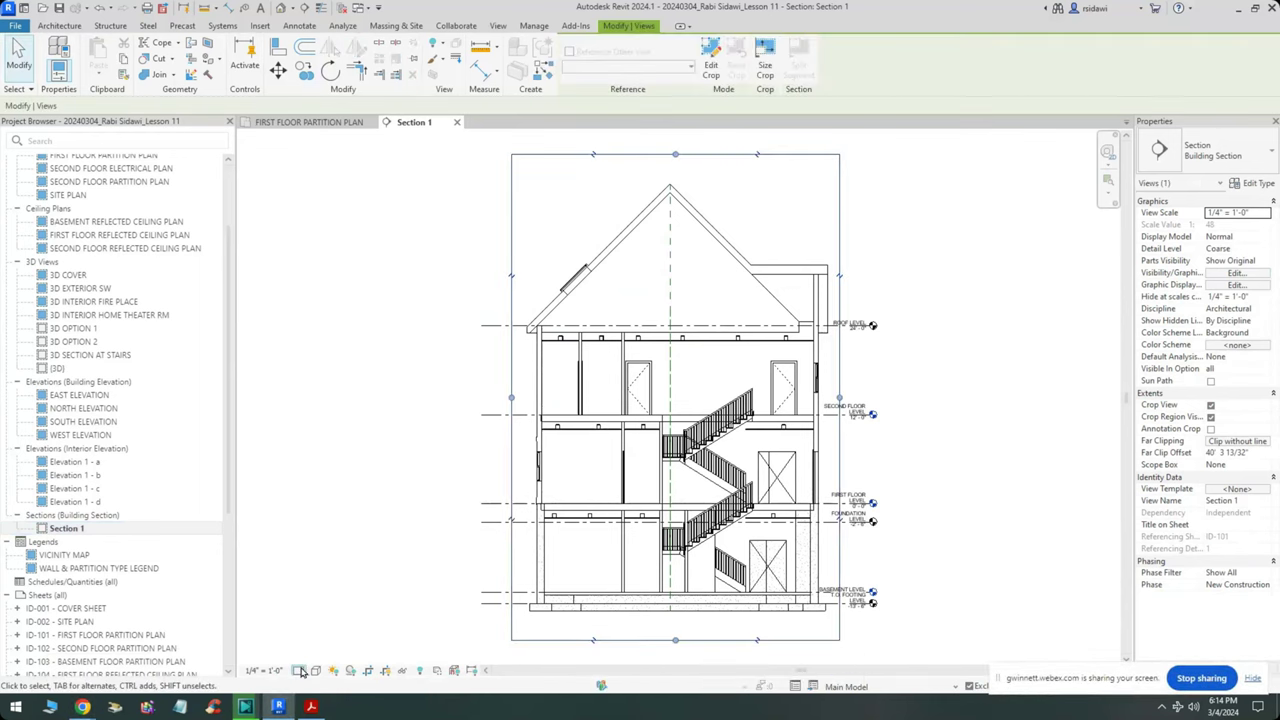
pyautogui.click(310, 648)
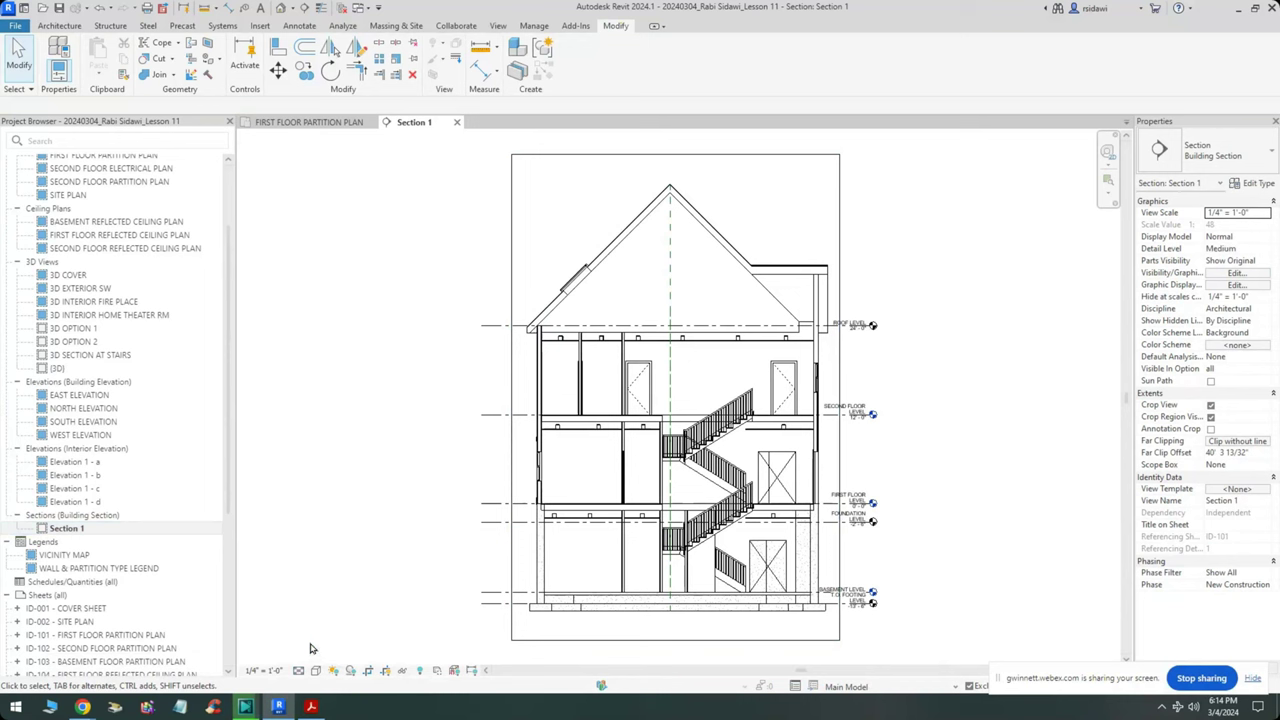
pyautogui.click(316, 670)
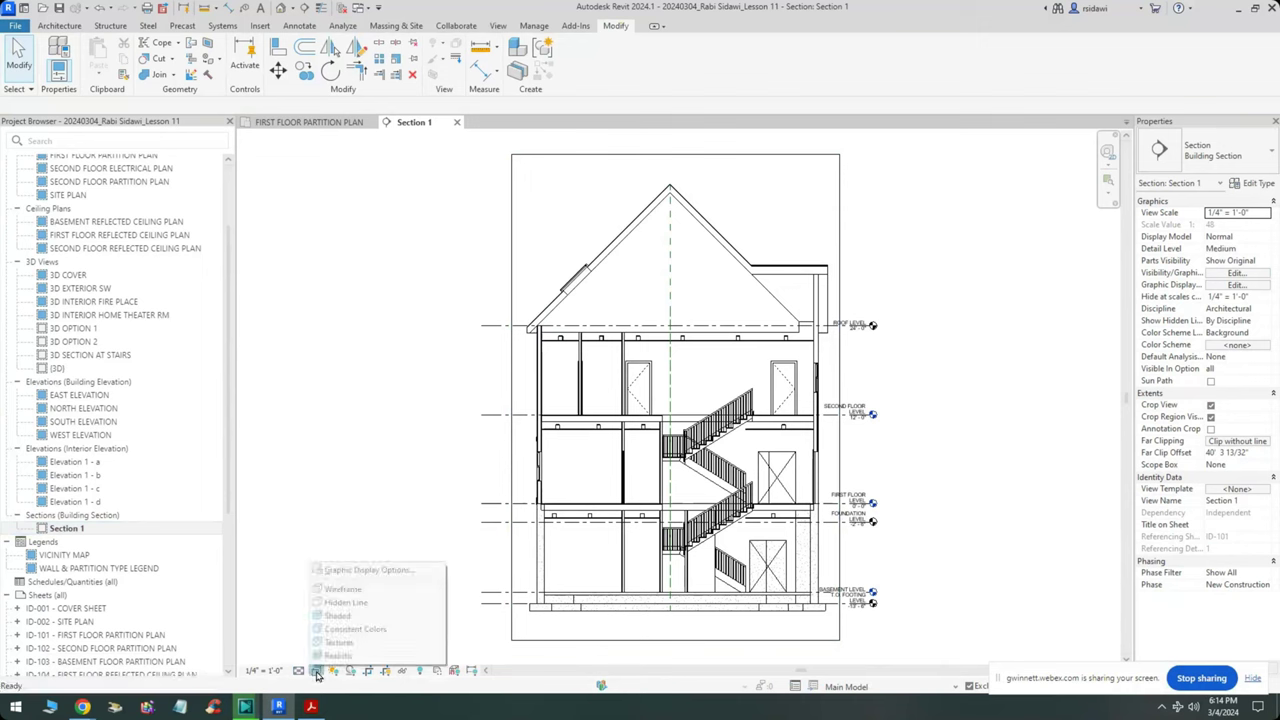
pyautogui.click(339, 609)
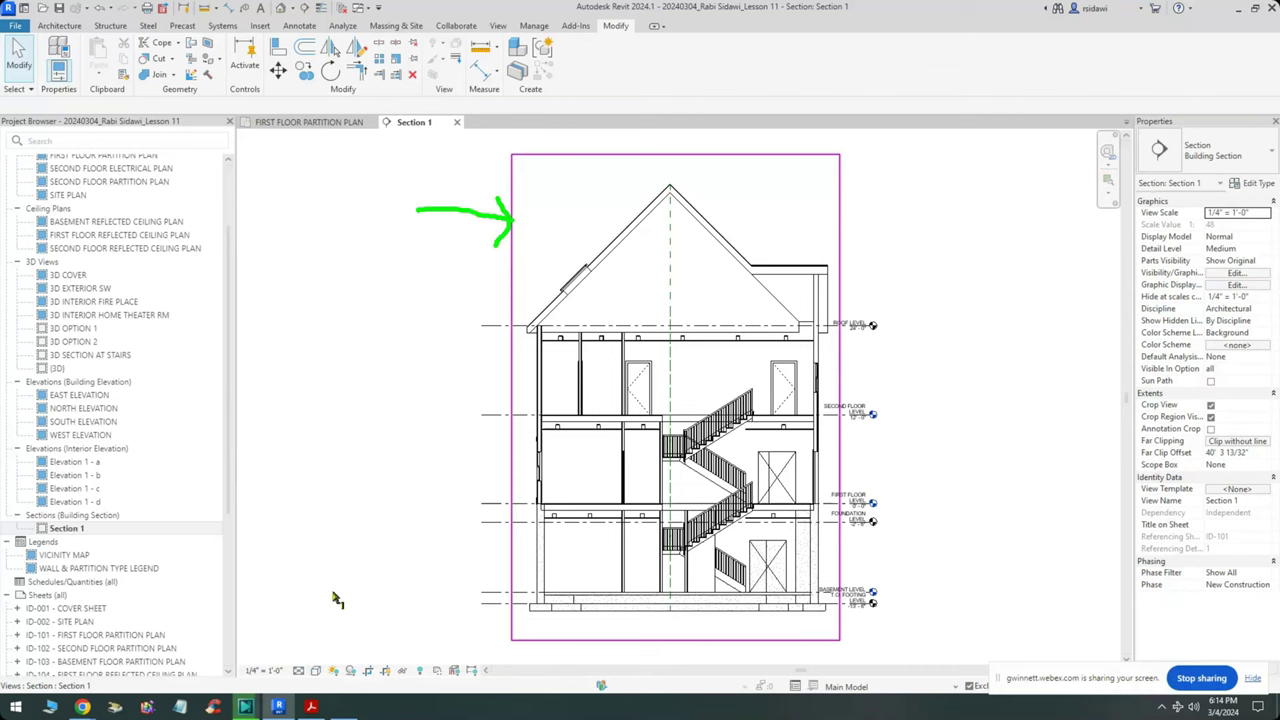
# - Hide the crop region boundary around the Section 1 view
pyautogui.click(390, 614)
pyautogui.moveTo(390, 662); pyautogui.dragTo(447, 578)
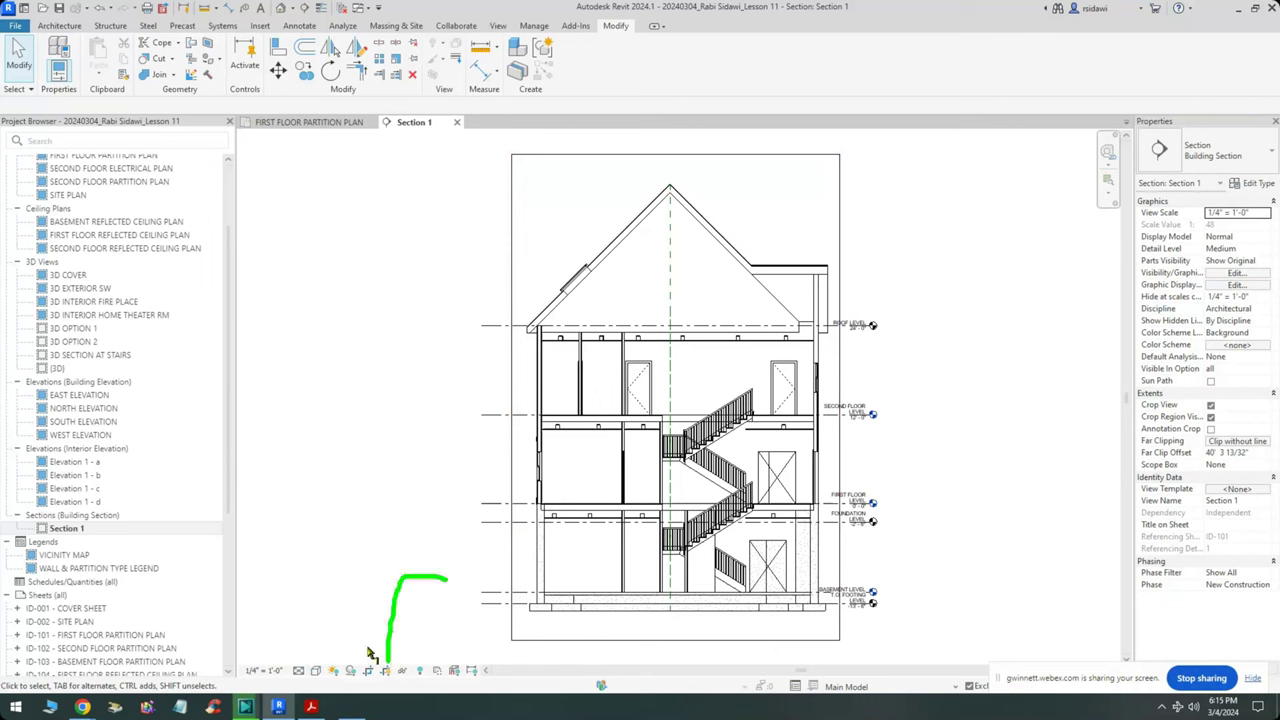
pyautogui.moveTo(368, 638)
pyautogui.mouseDown()
pyautogui.moveTo(390, 661)
pyautogui.moveTo(430, 631)
pyautogui.mouseUp()
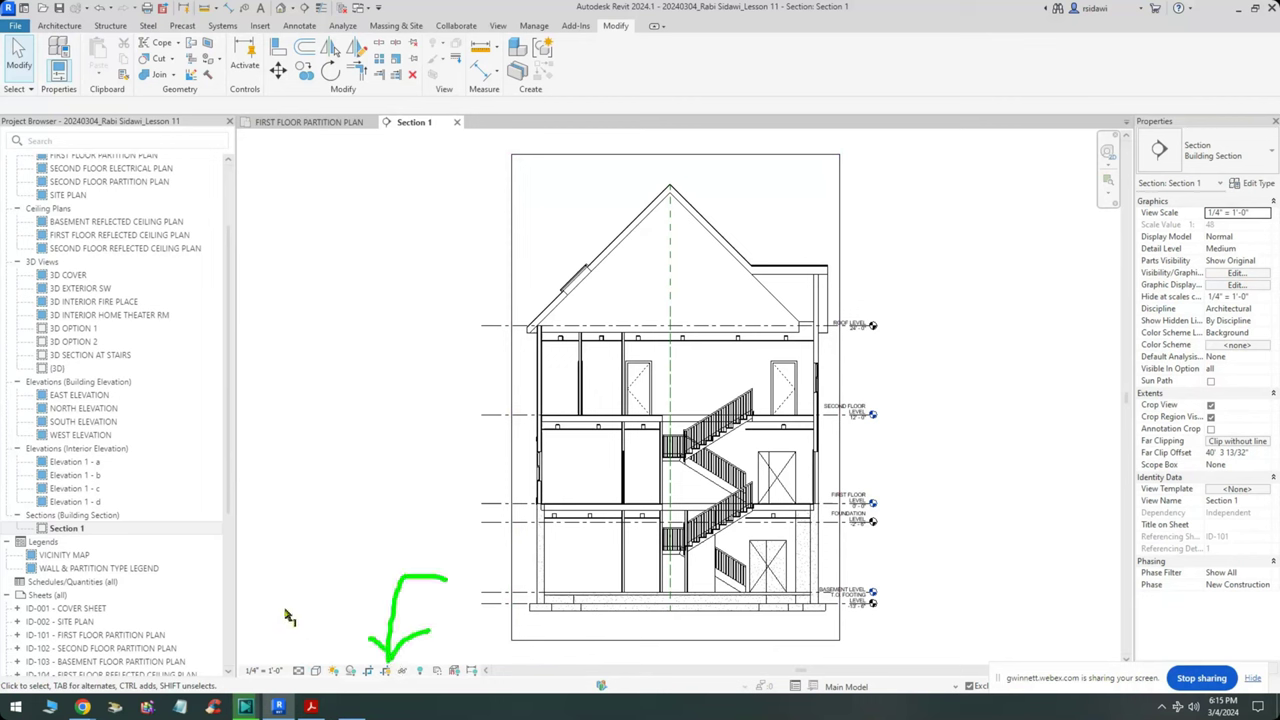
pyautogui.click(386, 670)
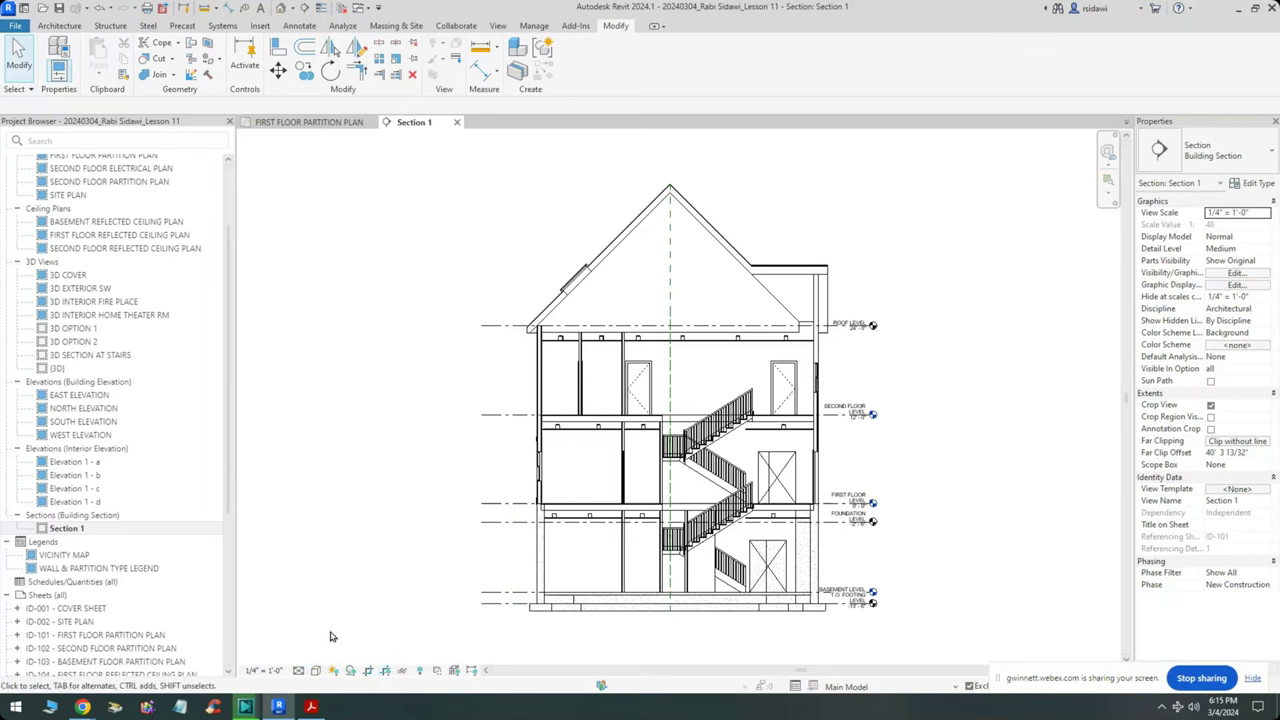
# - Examine the line weights of the cut exterior wall and the window opening on the first floor of the section
pyautogui.rightClick(351, 604)
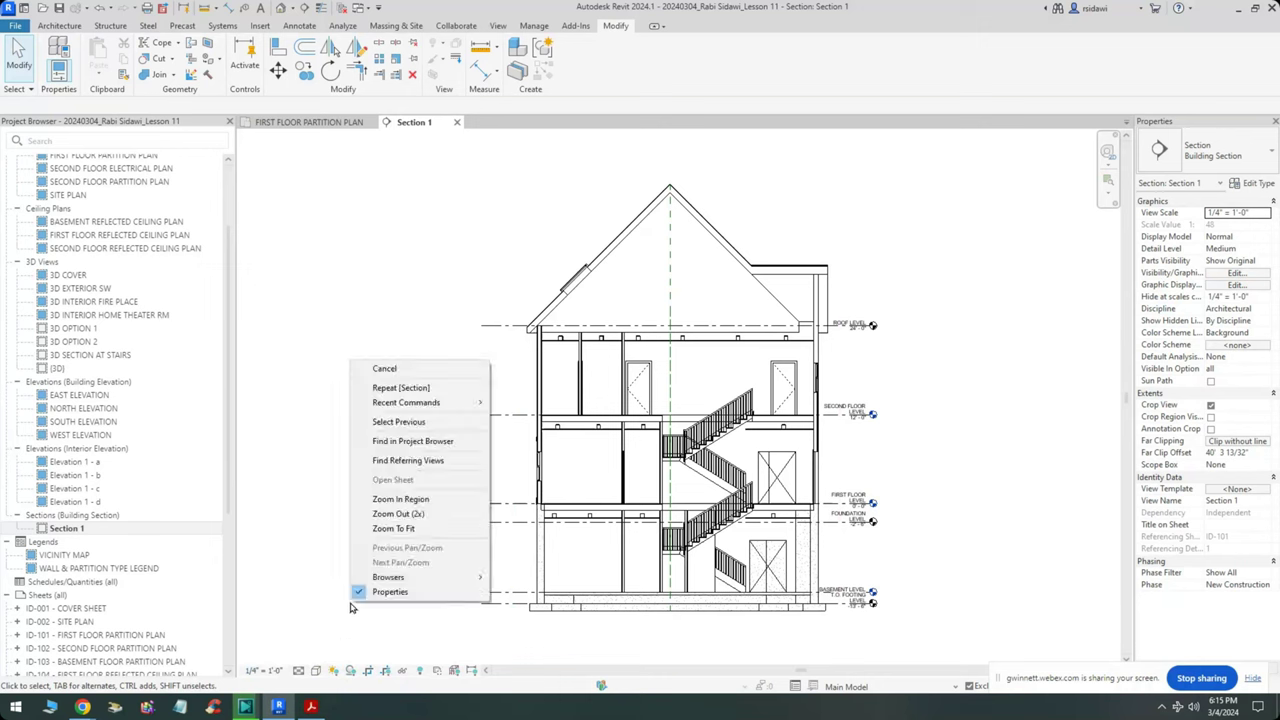
pyautogui.click(393, 530)
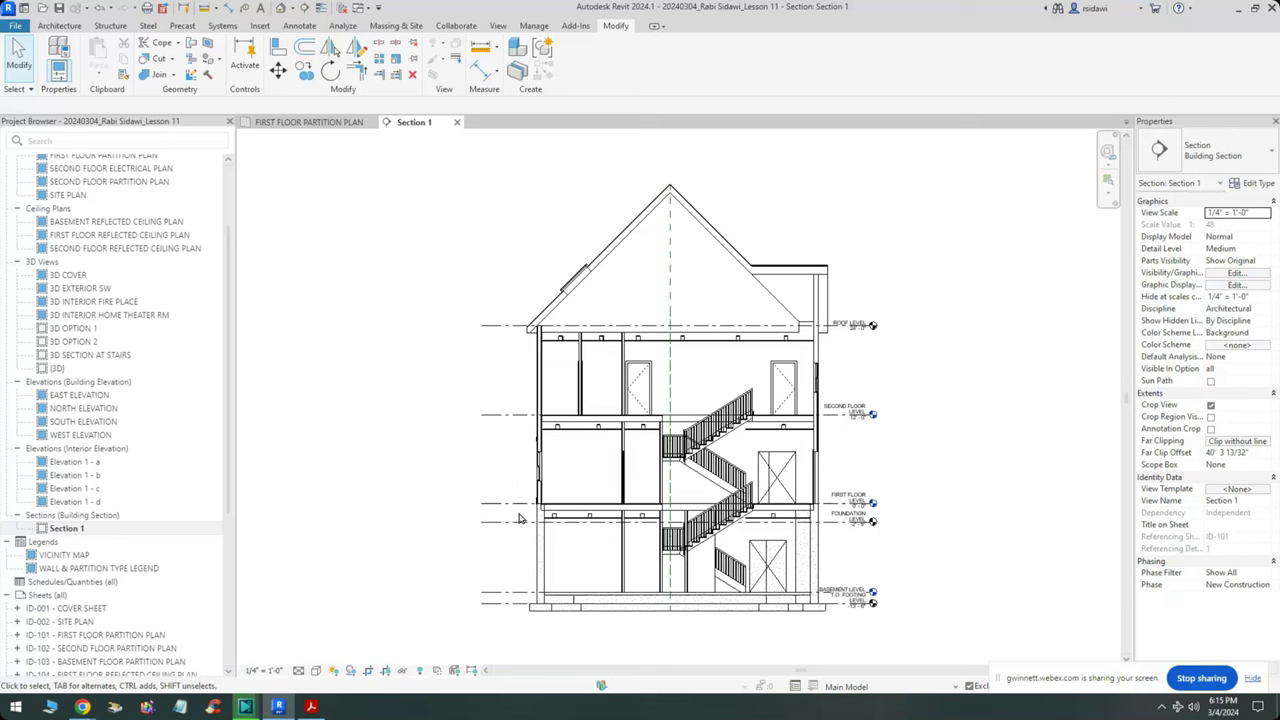
pyautogui.scroll(2, 516, 470)
pyautogui.scroll(5, 516, 463)
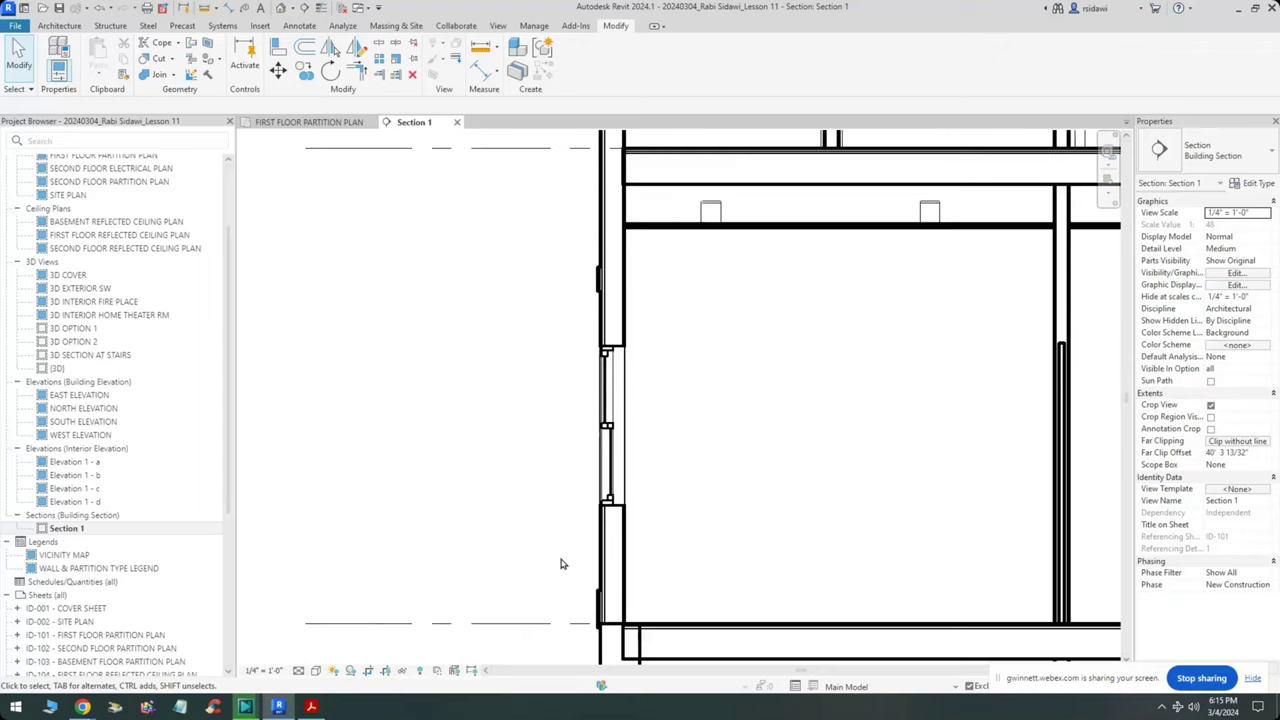
pyautogui.scroll(2, 540, 373)
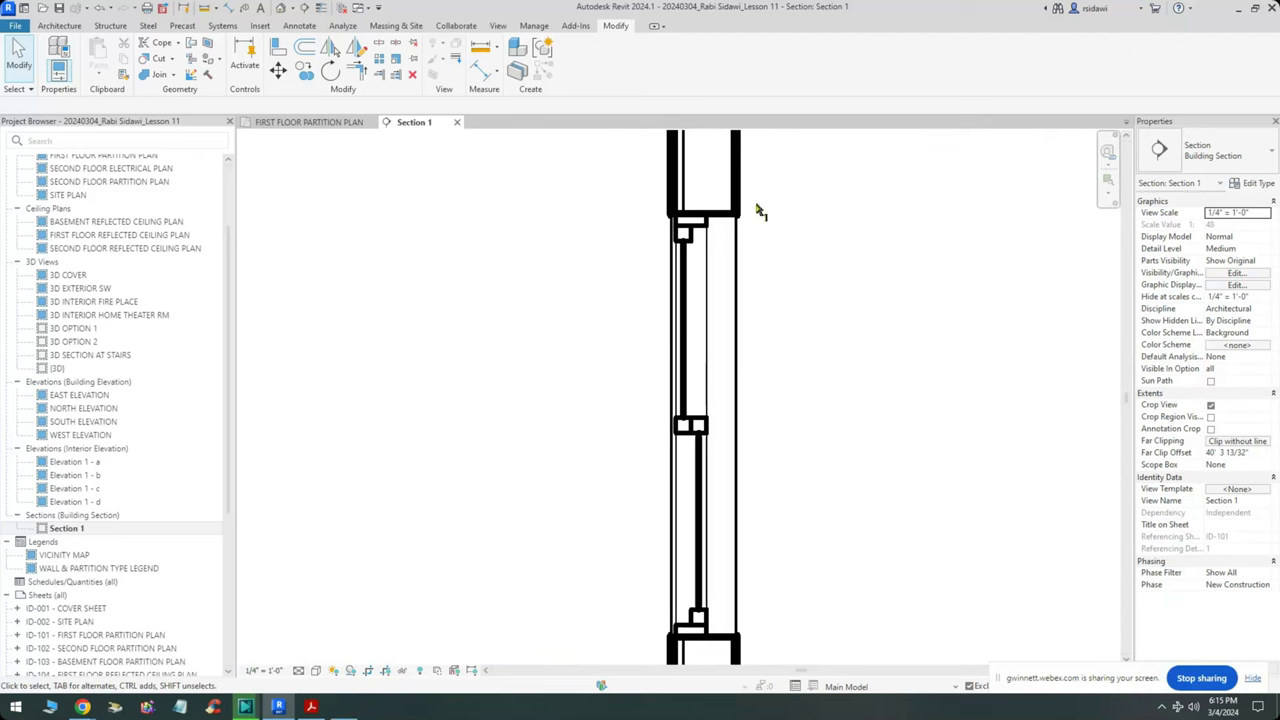
pyautogui.moveTo(754, 189)
pyautogui.mouseDown()
pyautogui.moveTo(615, 467)
pyautogui.moveTo(615, 629)
pyautogui.moveTo(722, 673)
pyautogui.moveTo(814, 601)
pyautogui.moveTo(809, 340)
pyautogui.moveTo(752, 195)
pyautogui.moveTo(753, 158)
pyautogui.moveTo(741, 183)
pyautogui.moveTo(765, 210)
pyautogui.mouseUp()
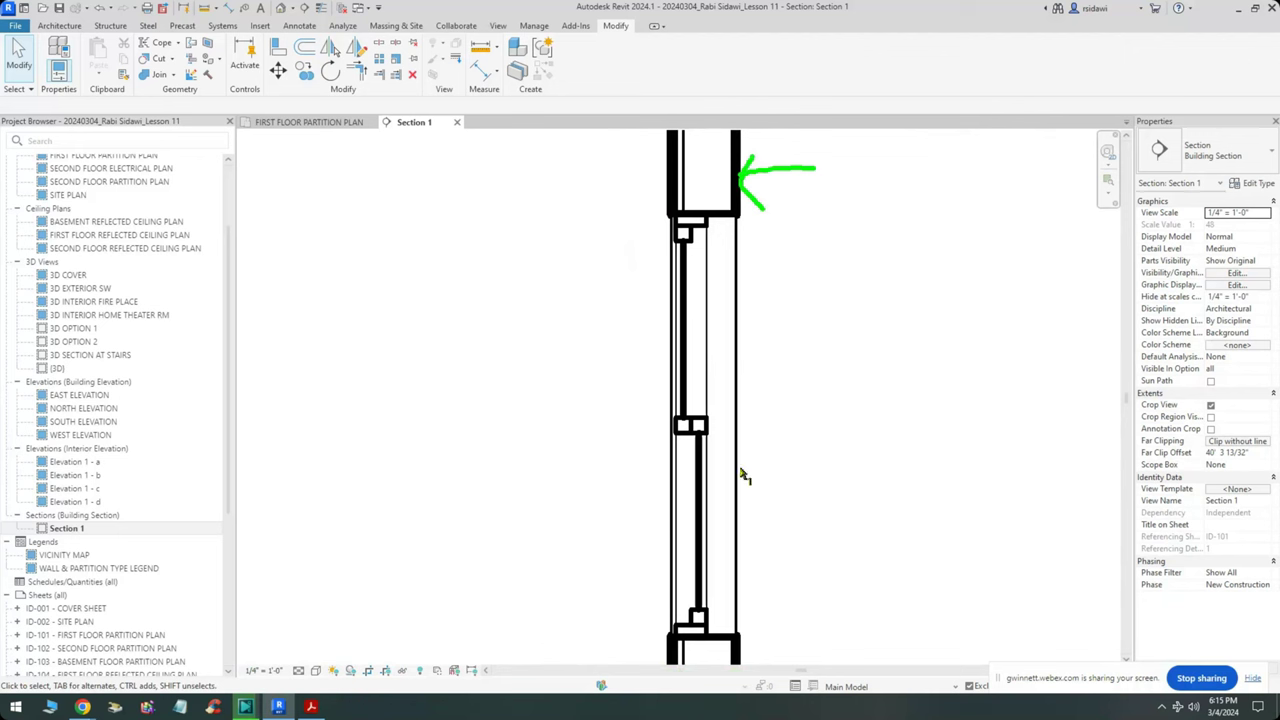
pyautogui.moveTo(740, 465); pyautogui.dragTo(832, 463)
pyautogui.moveTo(752, 444); pyautogui.dragTo(760, 503)
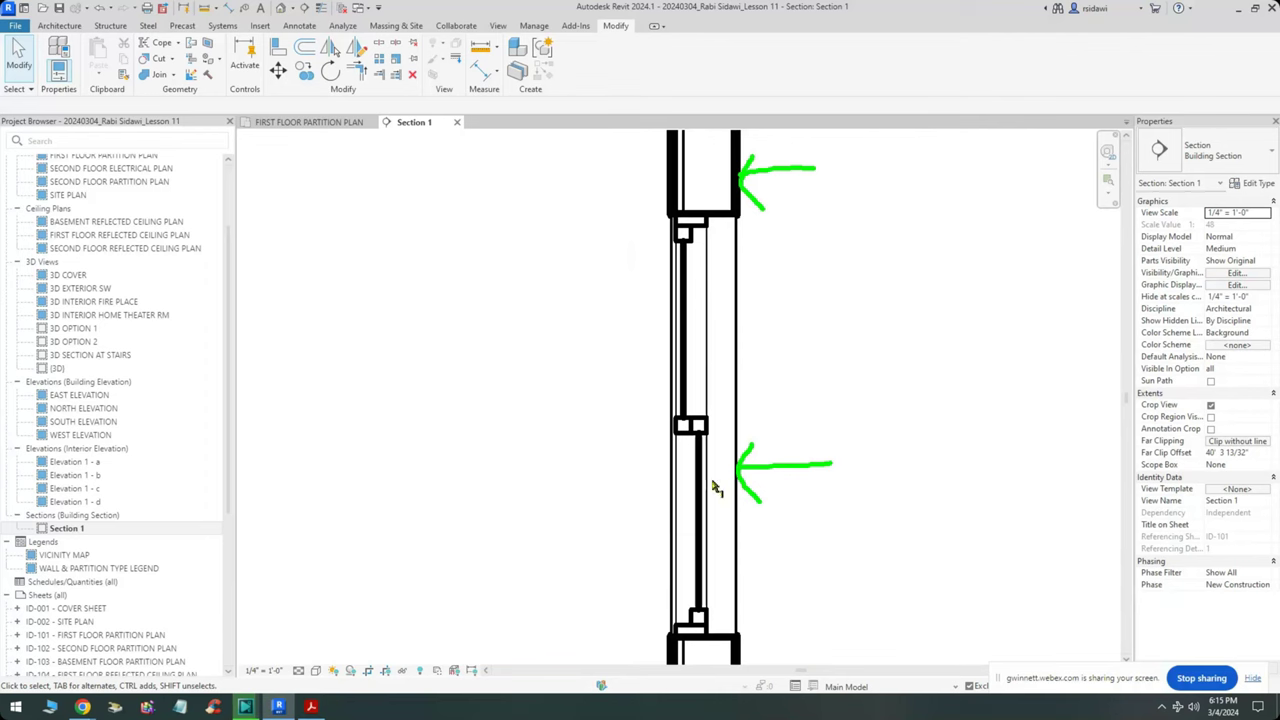
pyautogui.scroll(-4, 577, 449)
pyautogui.scroll(-4, 538, 435)
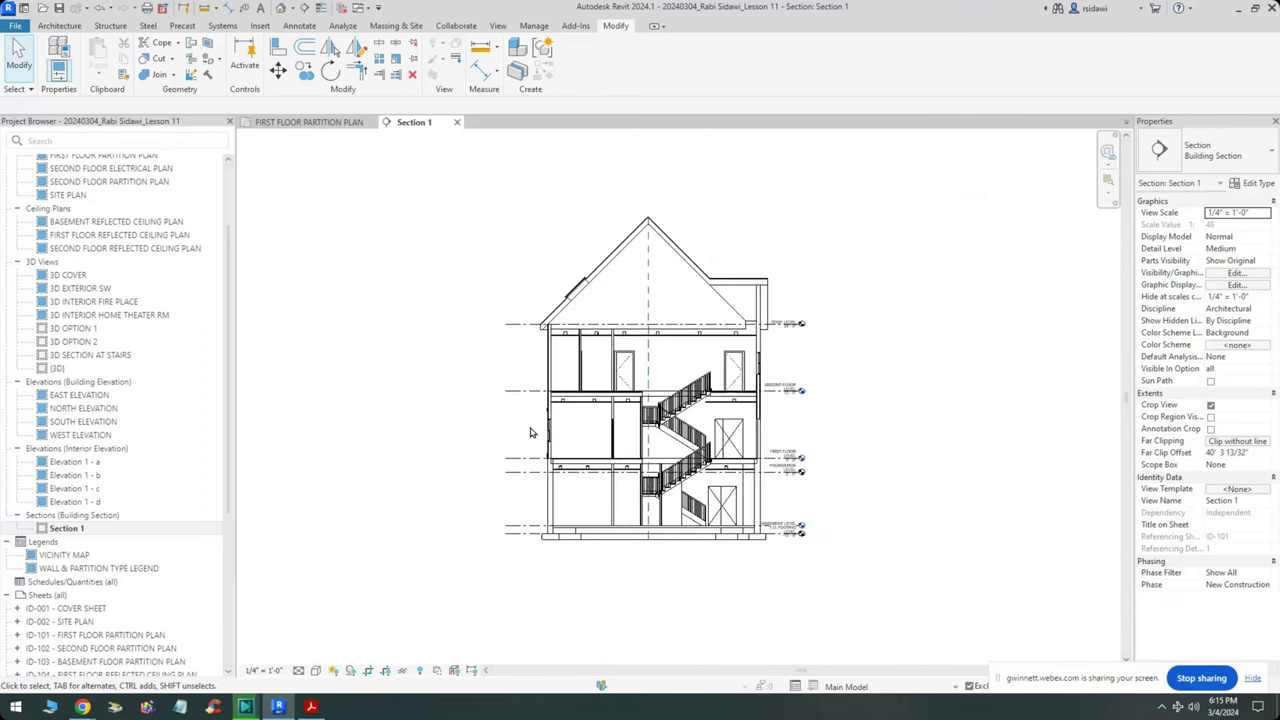
pyautogui.scroll(2, 501, 391)
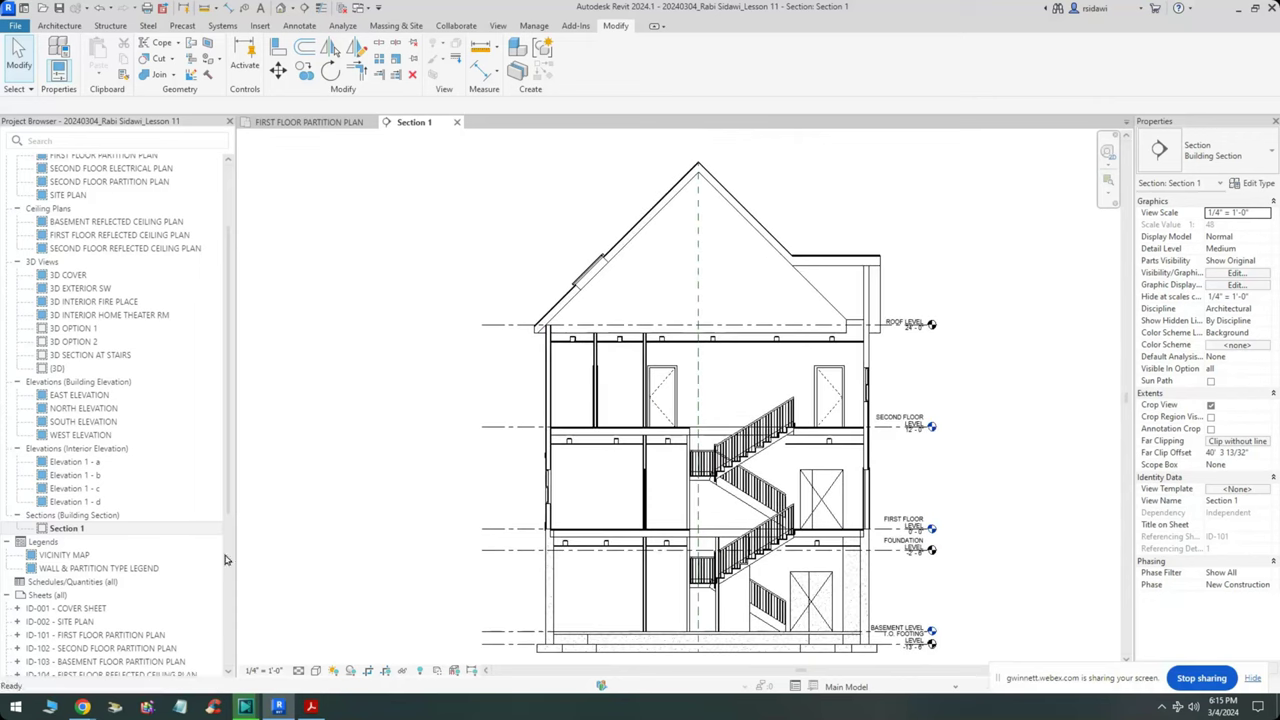
# - Collapse the ID-701 3D renderings sheet entry and open the sheet ID-401 - BUILDING SECTIONS
pyautogui.scroll(-6, 120, 500)
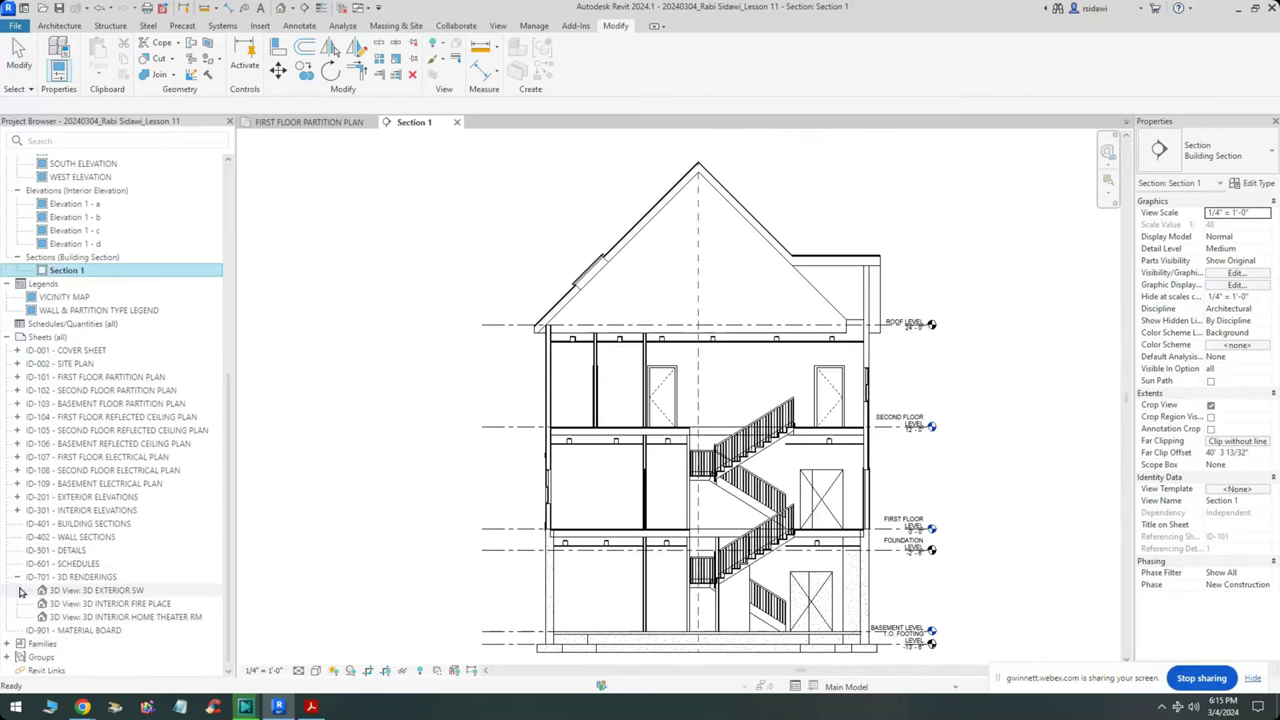
pyautogui.click(58, 575)
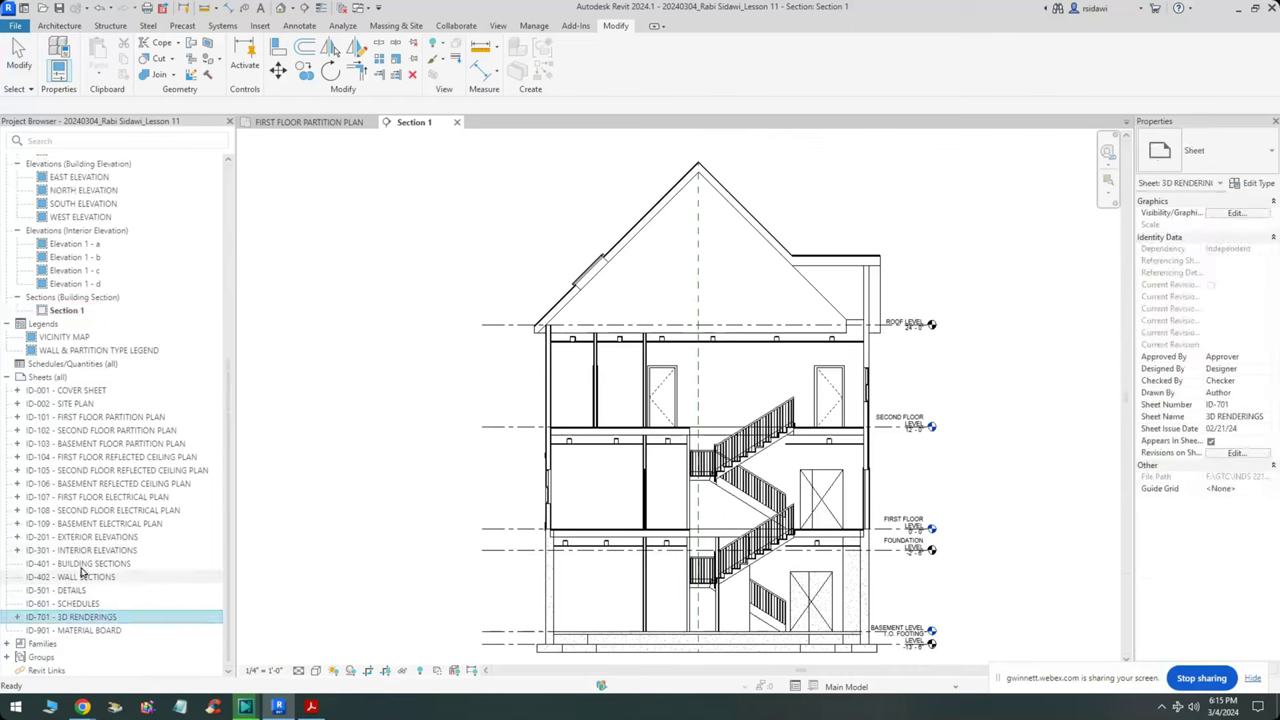
pyautogui.doubleClick(81, 565)
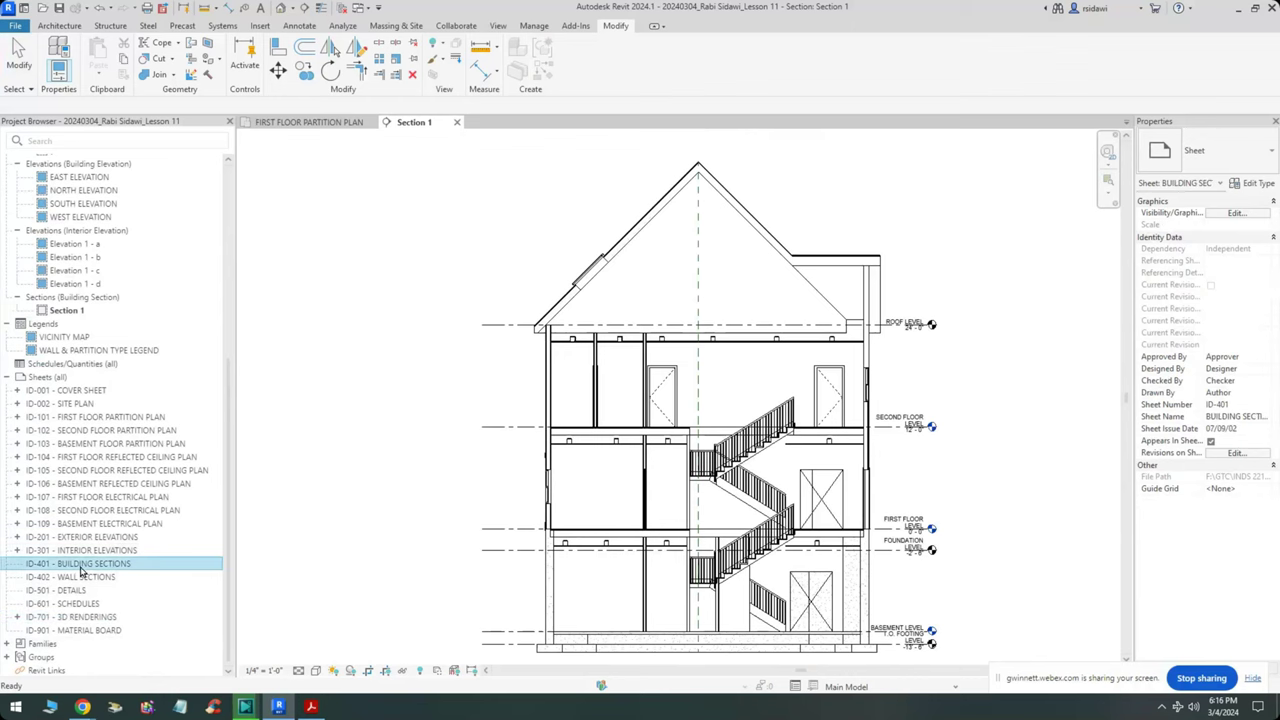
pyautogui.click(81, 566)
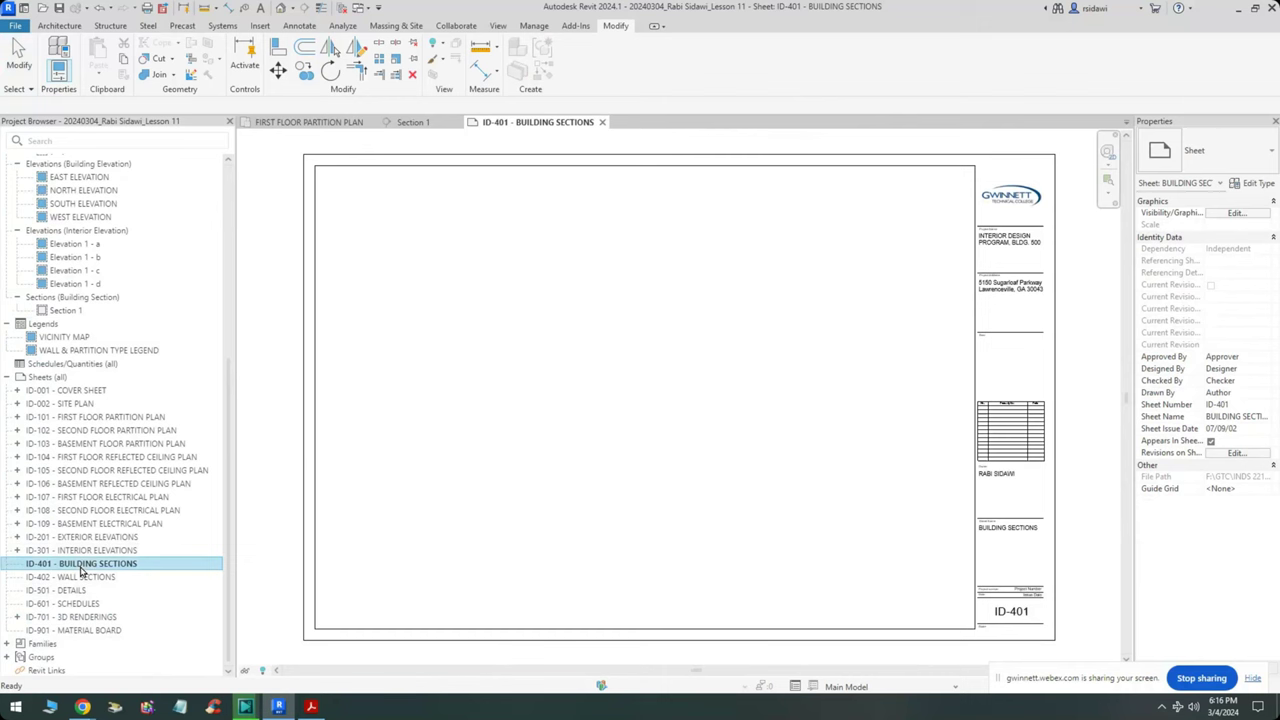
pyautogui.moveTo(1042, 546)
pyautogui.mouseDown()
pyautogui.moveTo(921, 604)
pyautogui.moveTo(1073, 661)
pyautogui.moveTo(1038, 545)
pyautogui.mouseUp()
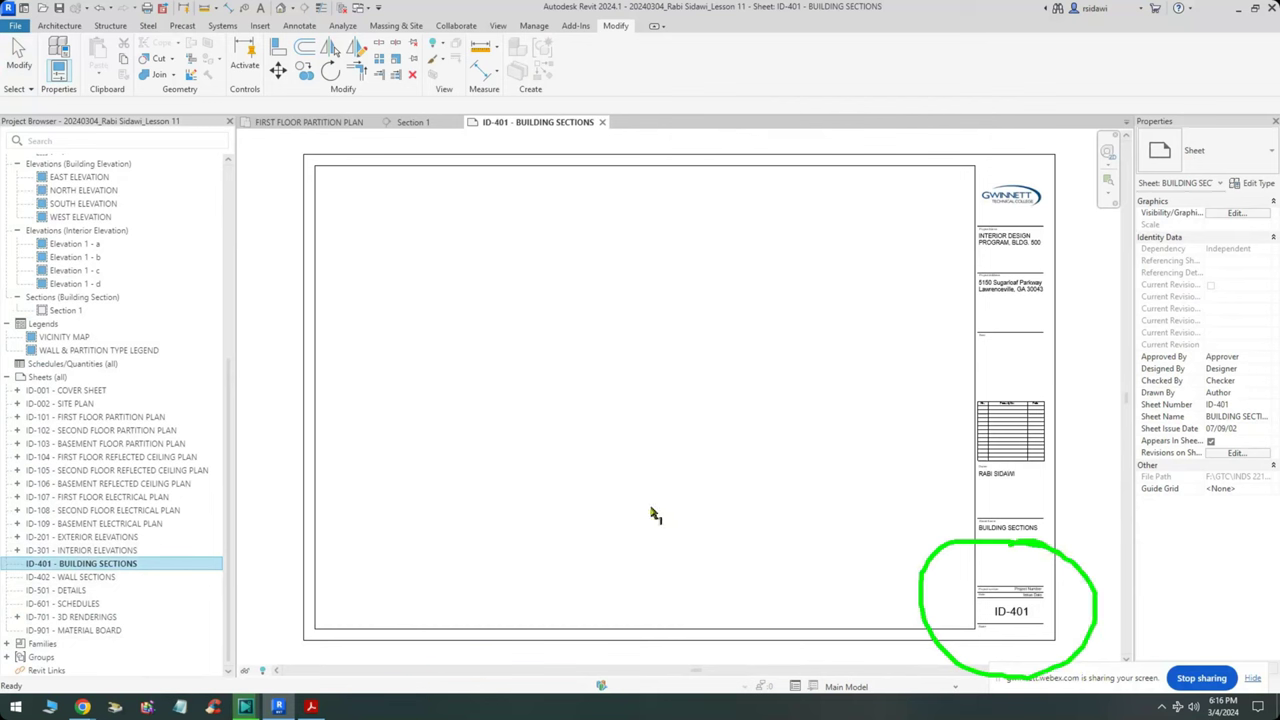
pyautogui.moveTo(626, 362)
pyautogui.mouseDown()
pyautogui.moveTo(620, 451)
pyautogui.moveTo(582, 414)
pyautogui.moveTo(672, 417)
pyautogui.moveTo(696, 387)
pyautogui.moveTo(681, 383)
pyautogui.moveTo(734, 440)
pyautogui.mouseUp()
pyautogui.moveTo(555, 466)
pyautogui.mouseDown()
pyautogui.moveTo(766, 476)
pyautogui.moveTo(799, 411)
pyautogui.moveTo(795, 345)
pyautogui.moveTo(572, 336)
pyautogui.moveTo(571, 490)
pyautogui.mouseUp()
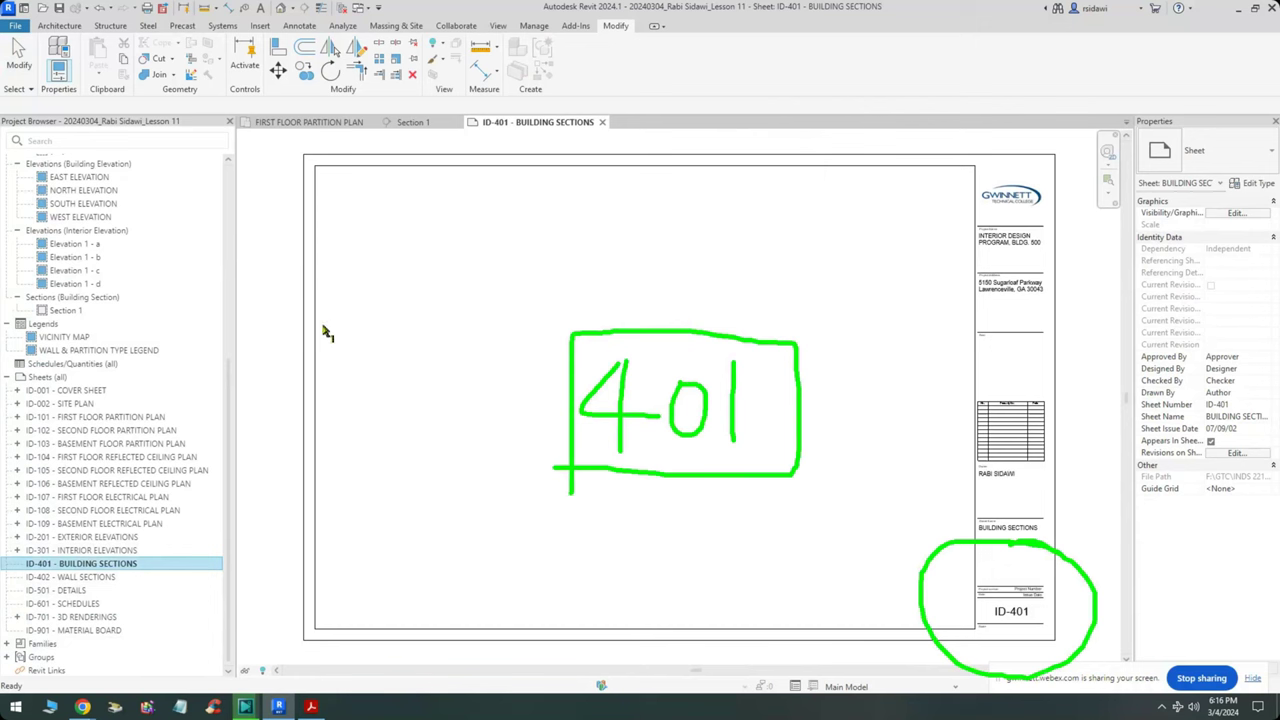
# - Place the Section 1 building section view on the ID-401 sheet, beside the title block
pyautogui.click(66, 312)
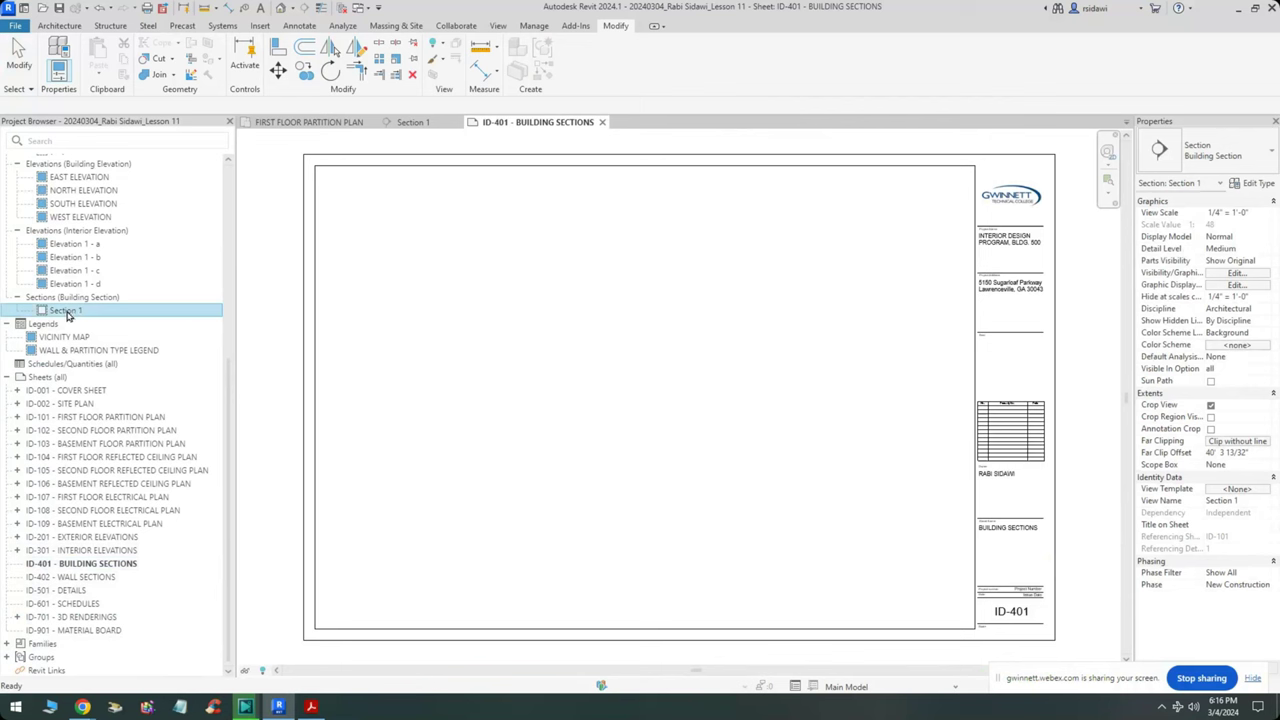
pyautogui.moveTo(104, 310)
pyautogui.mouseDown()
pyautogui.moveTo(325, 337)
pyautogui.moveTo(854, 479)
pyautogui.mouseUp()
pyautogui.moveTo(832, 424)
pyautogui.mouseDown()
pyautogui.moveTo(851, 477)
pyautogui.moveTo(792, 505)
pyautogui.mouseUp()
pyautogui.click(75, 316)
pyautogui.moveTo(781, 499); pyautogui.dragTo(783, 500)
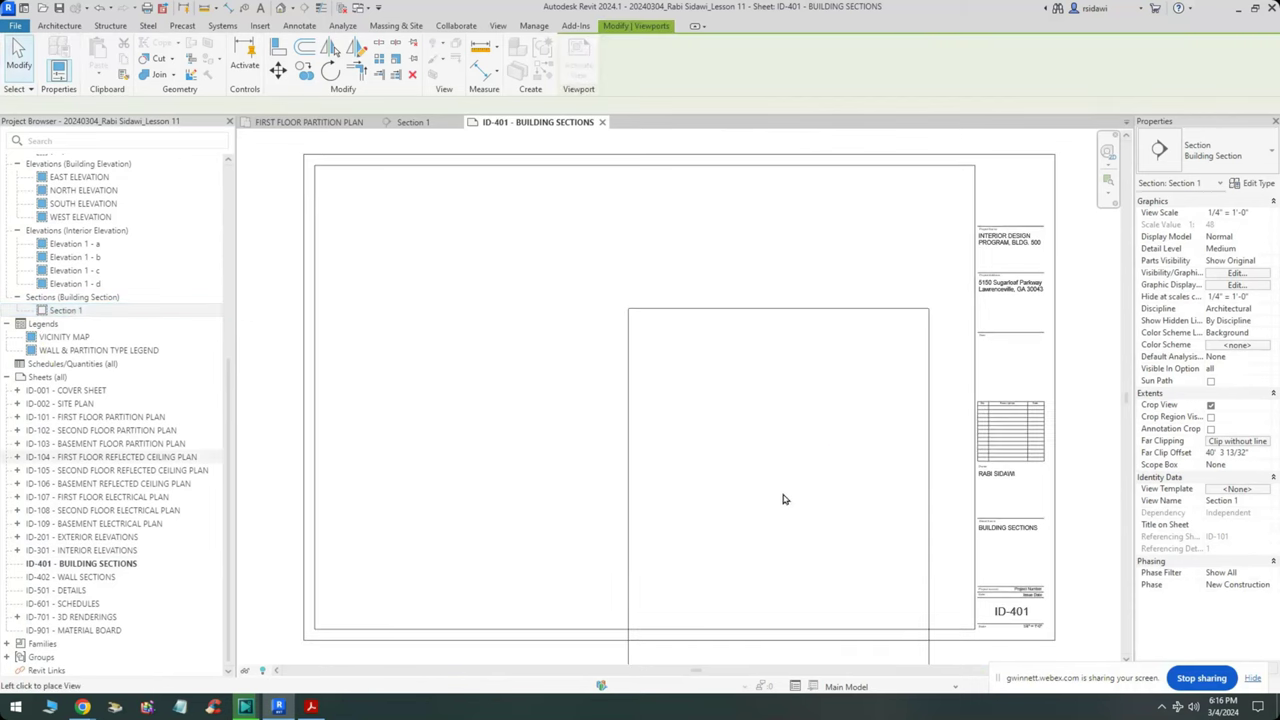
pyautogui.click(816, 392)
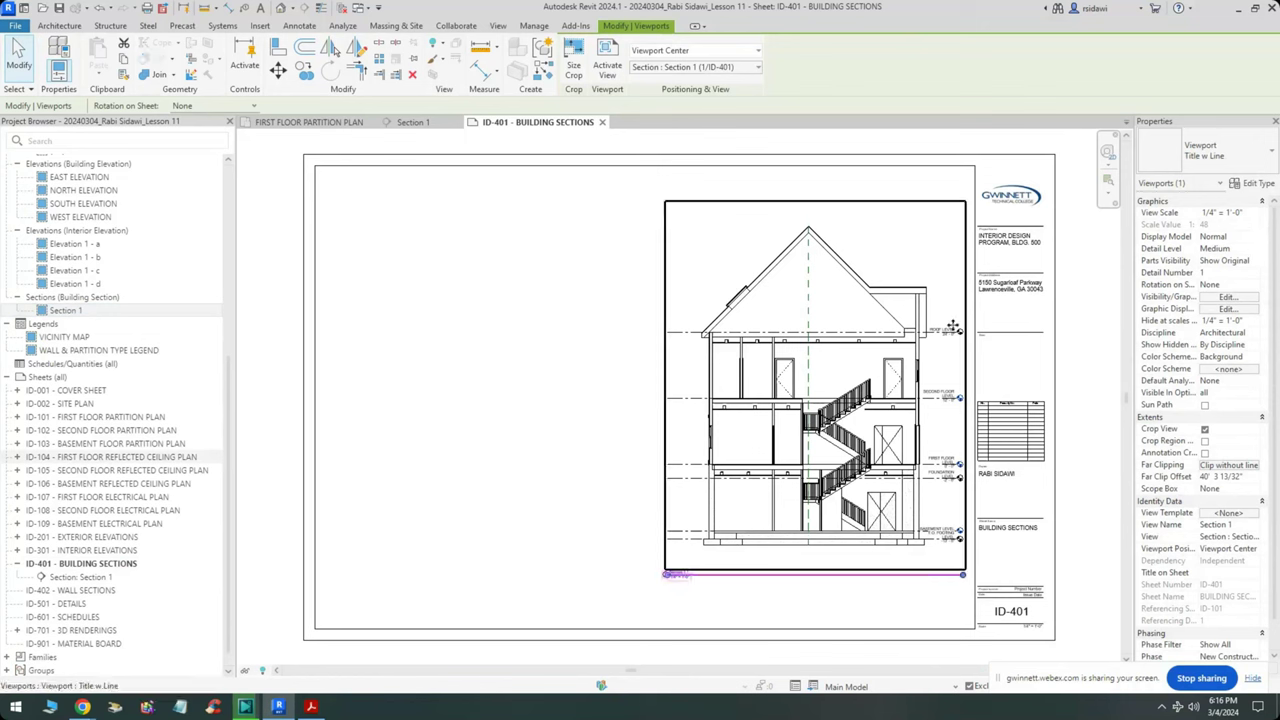
# - Set the view scale of the placed Section 1 viewport to 1/8" = 1'-0"
pyautogui.click(714, 371)
pyautogui.click(742, 419)
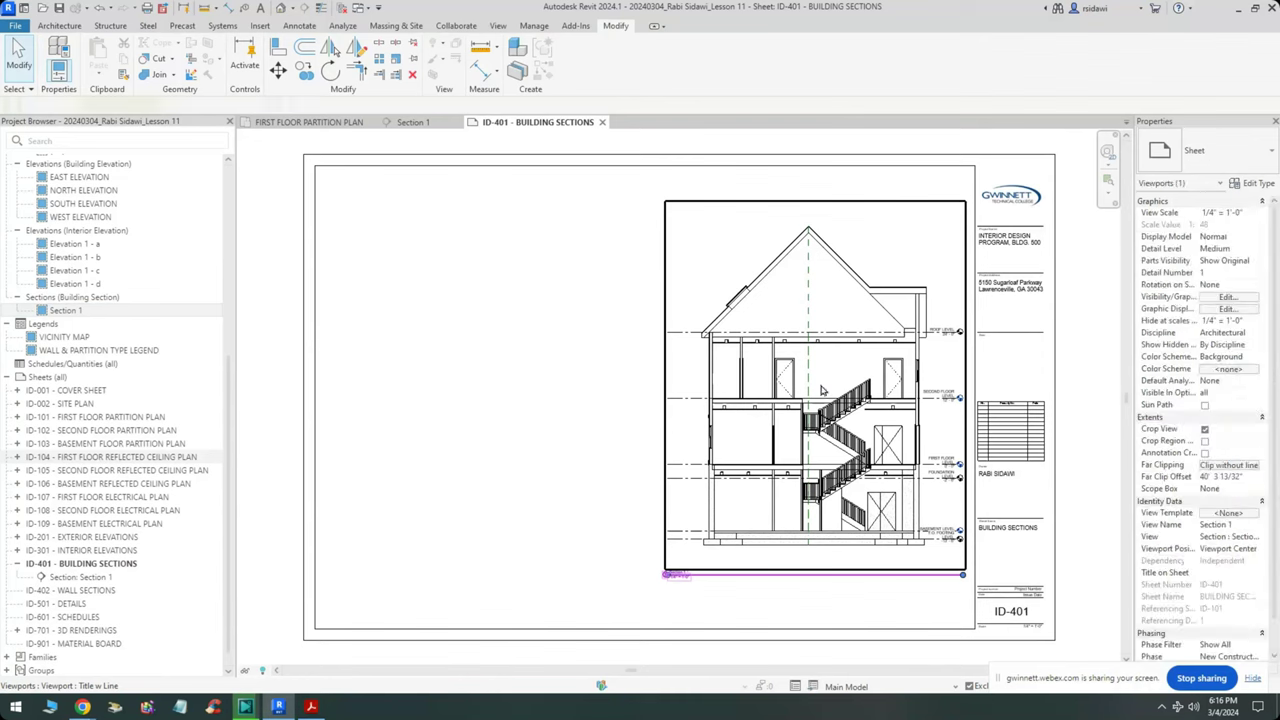
pyautogui.click(1256, 213)
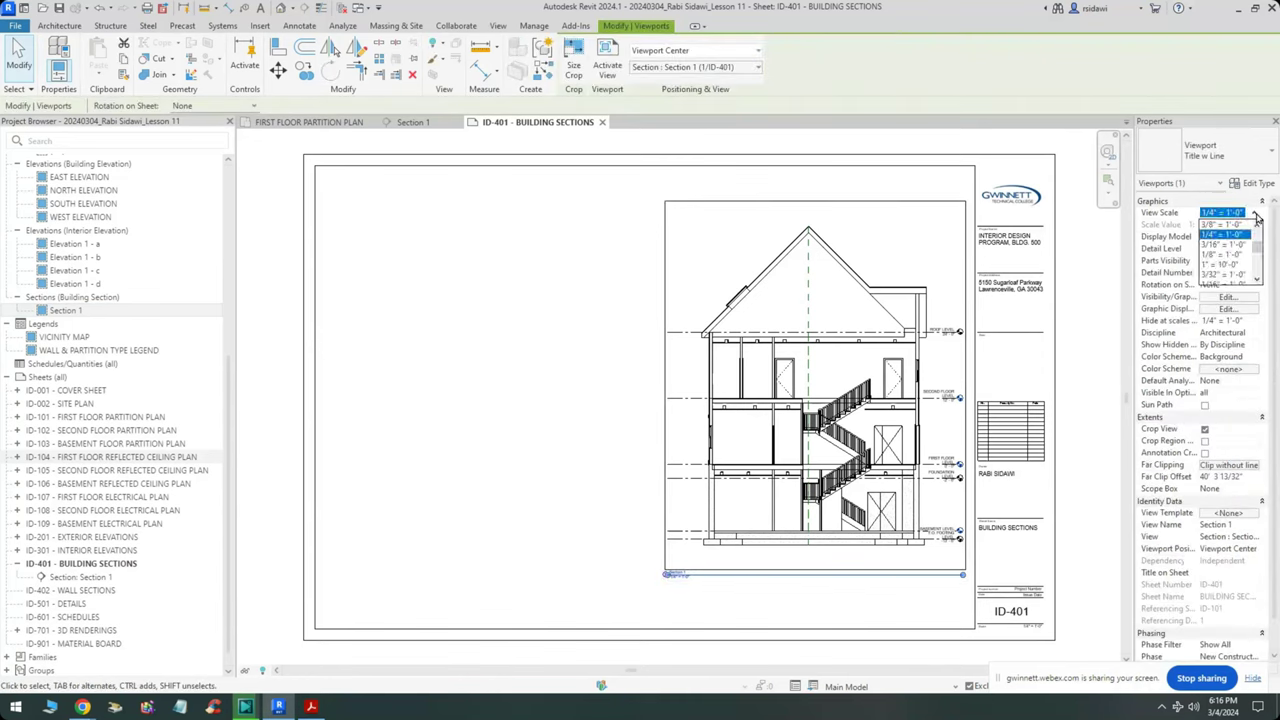
pyautogui.click(1212, 255)
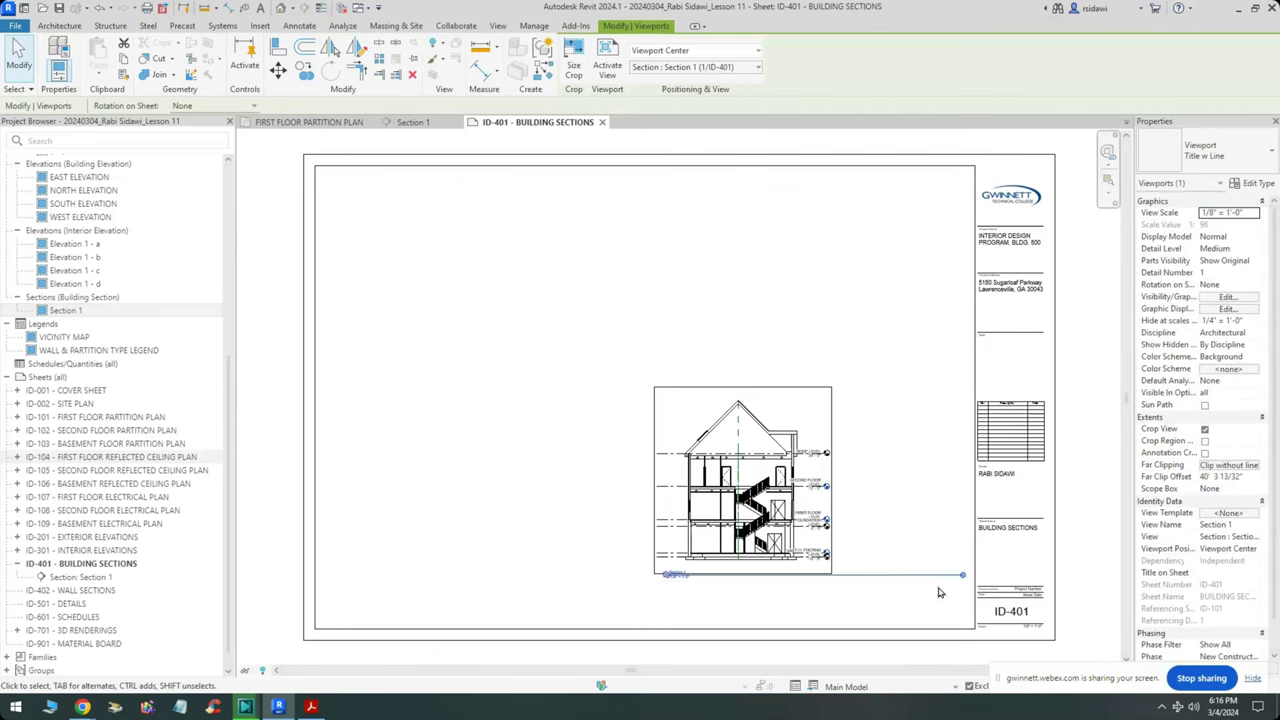
# - Shorten the Section 1 view title line to about twice the width of its number bubble and title text
pyautogui.moveTo(962, 575); pyautogui.dragTo(960, 578)
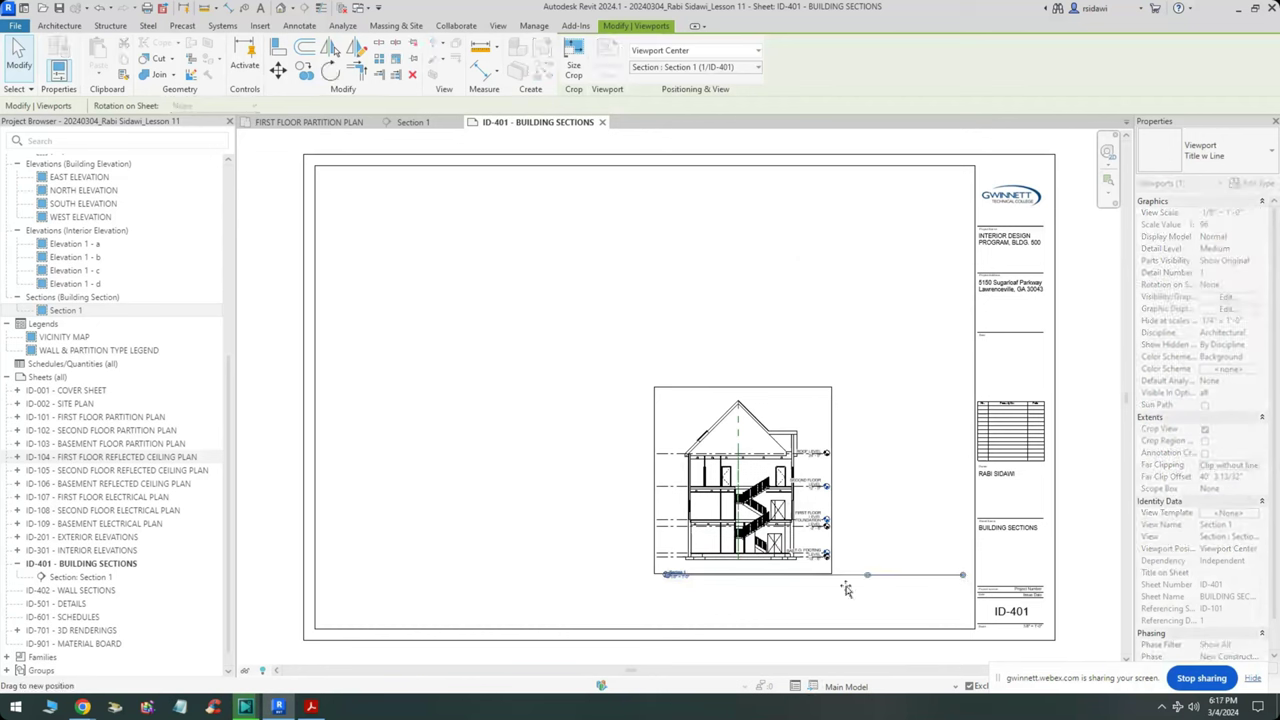
pyautogui.click(726, 600)
pyautogui.scroll(5, 730, 594)
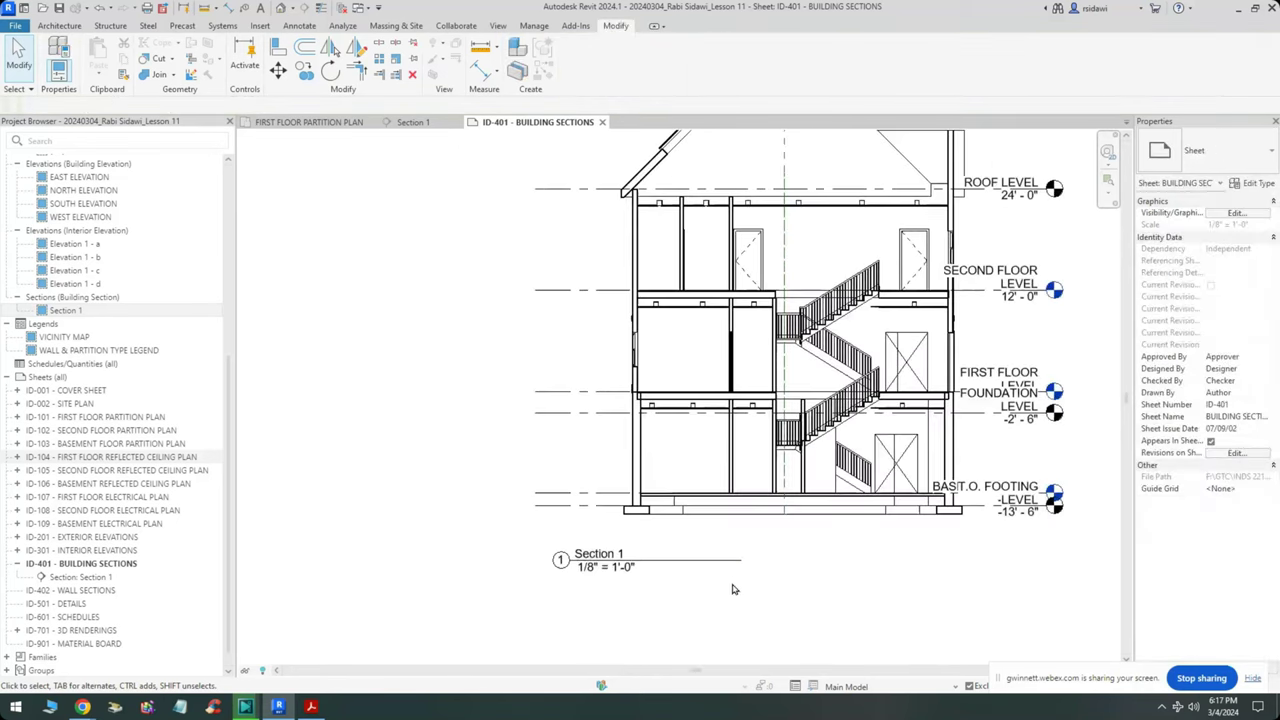
pyautogui.scroll(2, 732, 589)
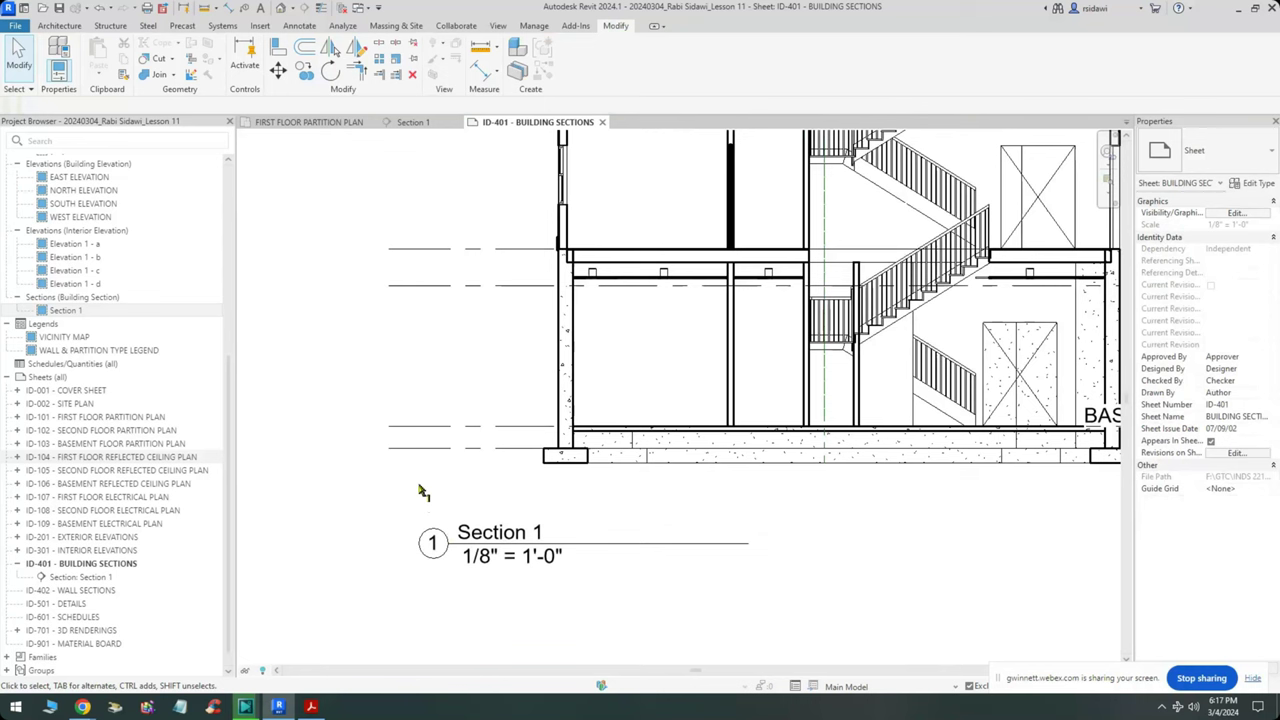
pyautogui.moveTo(420, 486); pyautogui.dragTo(421, 622)
pyautogui.moveTo(568, 490); pyautogui.dragTo(578, 624)
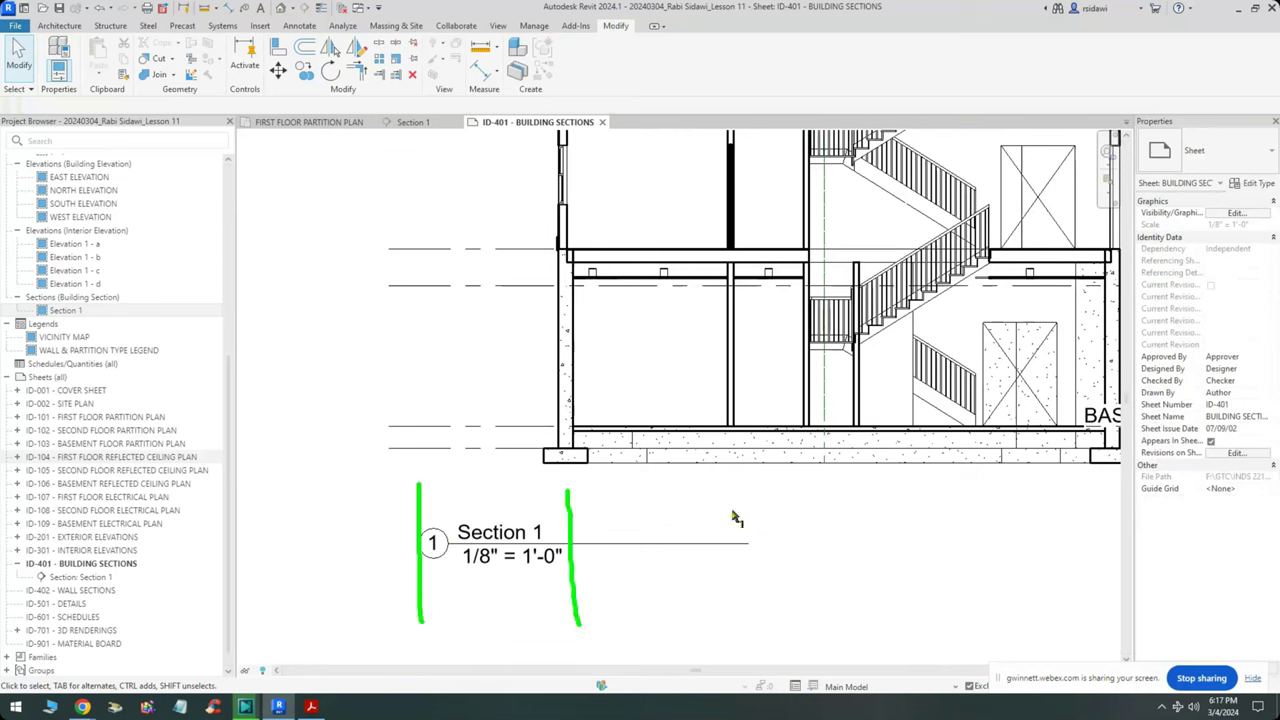
pyautogui.moveTo(737, 486); pyautogui.dragTo(746, 624)
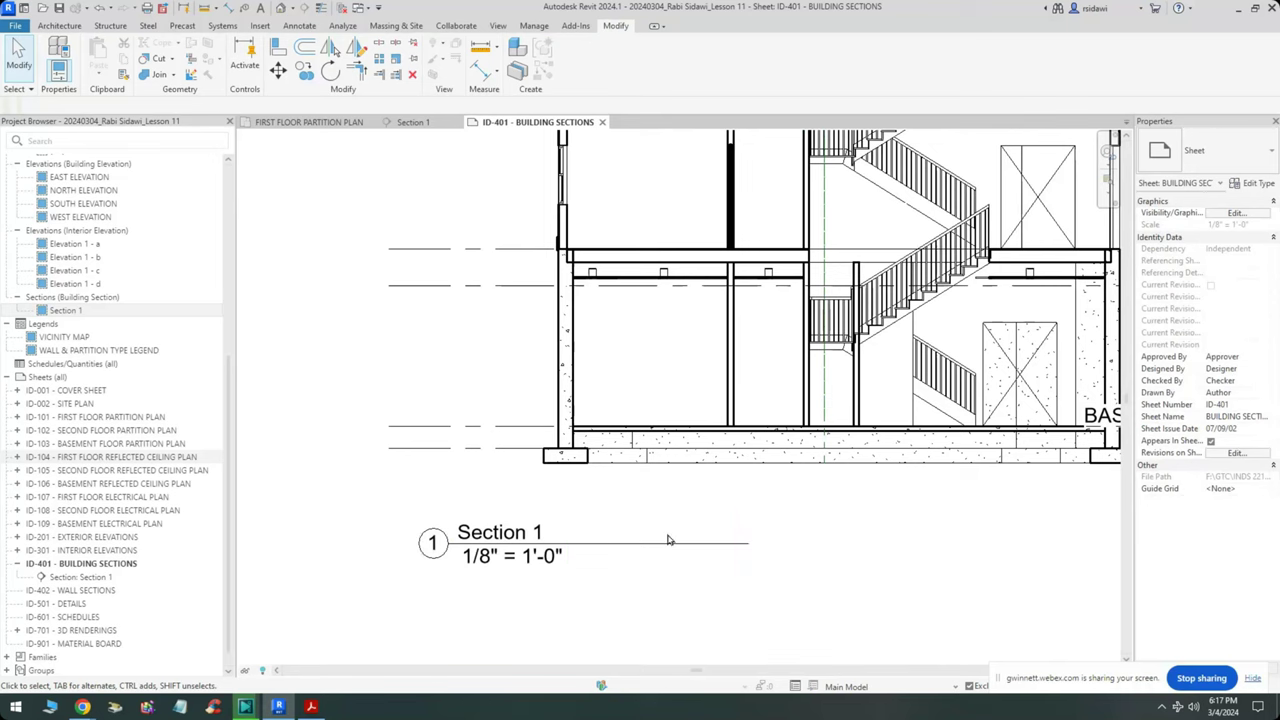
# - Move the Section 1 viewport to the lower-right corner of the sheet, next to the title block
pyautogui.scroll(-4, 666, 540)
pyautogui.scroll(-2, 702, 583)
pyautogui.click(720, 545)
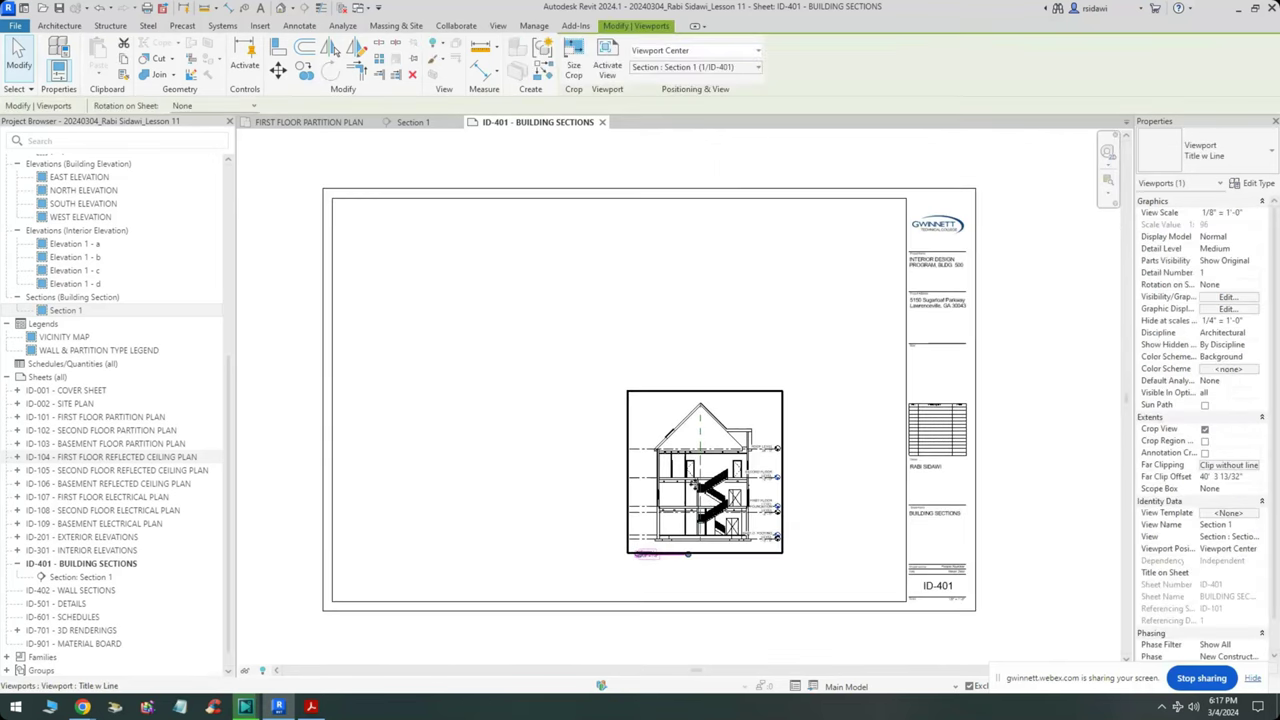
pyautogui.moveTo(765, 510); pyautogui.dragTo(810, 526)
pyautogui.click(816, 628)
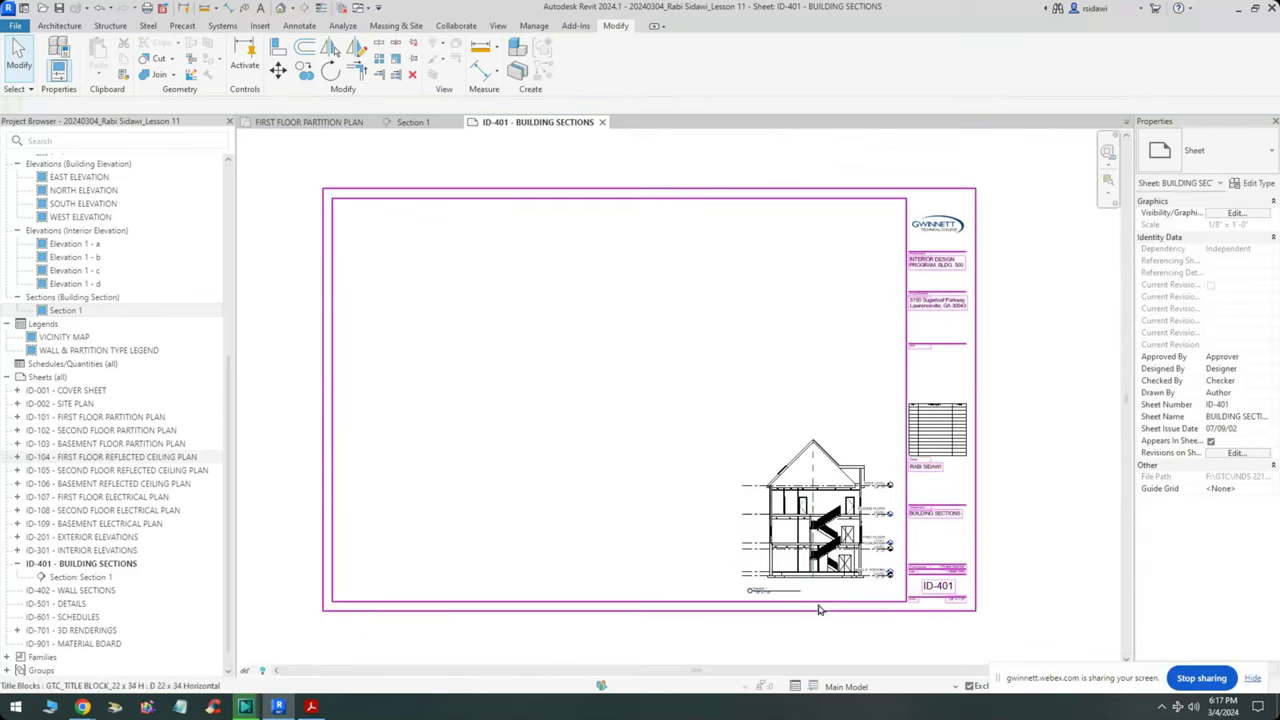
# - Move the Section 1 view title under the building so its number bubble lines up with the outer edge of the footing
pyautogui.scroll(2, 812, 603)
pyautogui.scroll(2, 812, 603)
pyautogui.click(616, 546)
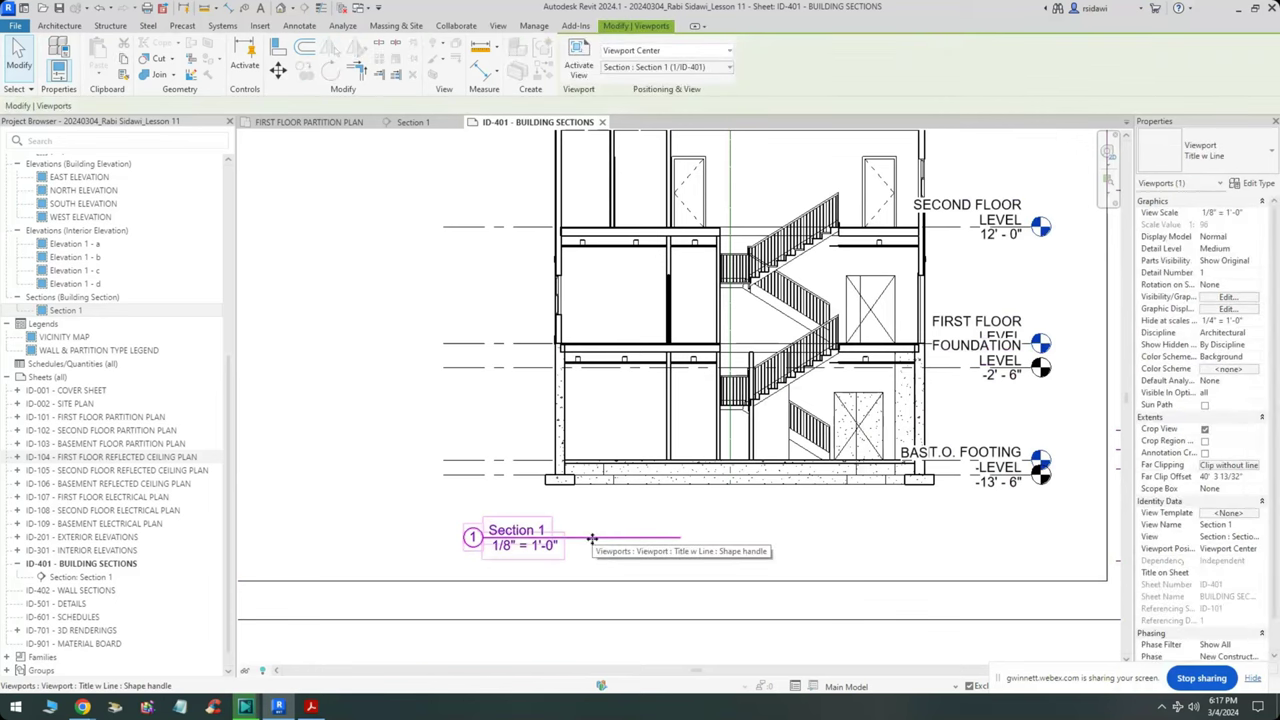
pyautogui.moveTo(532, 544); pyautogui.dragTo(673, 538)
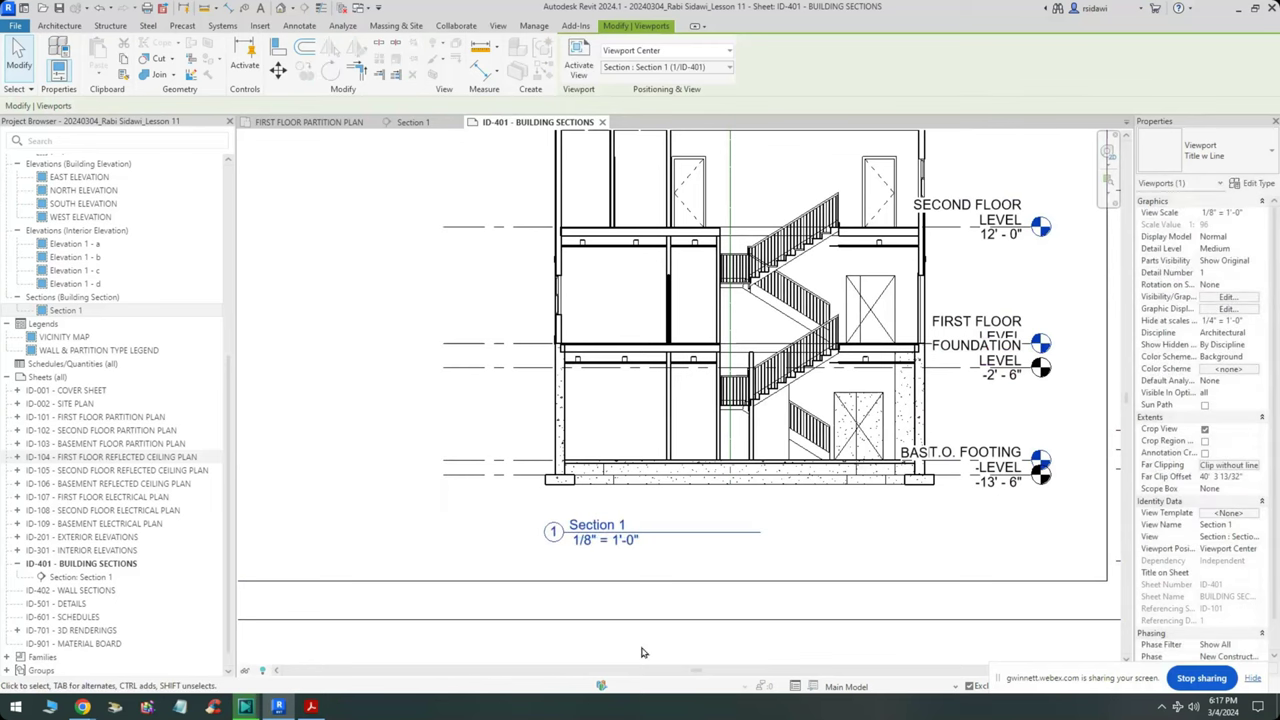
pyautogui.scroll(1, 757, 620)
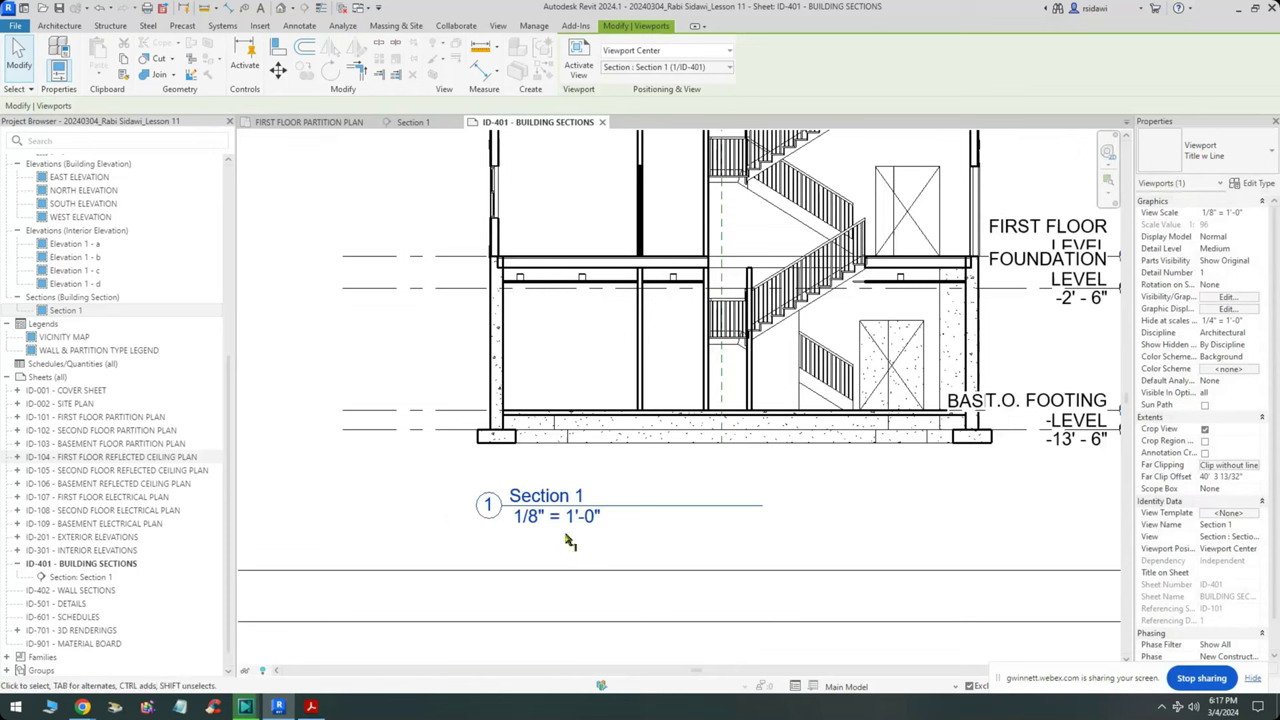
pyautogui.moveTo(421, 365)
pyautogui.mouseDown()
pyautogui.moveTo(1020, 391)
pyautogui.moveTo(1017, 558)
pyautogui.moveTo(494, 563)
pyautogui.moveTo(445, 487)
pyautogui.moveTo(443, 360)
pyautogui.mouseUp()
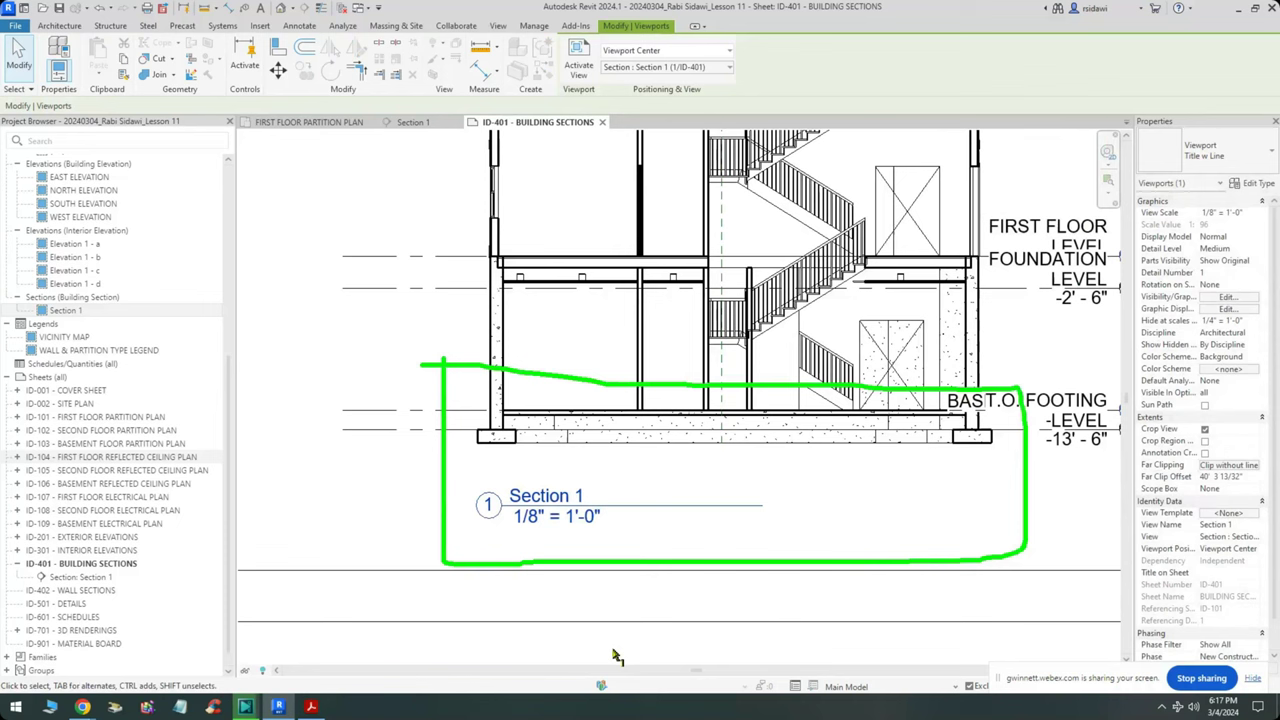
pyautogui.moveTo(626, 468); pyautogui.dragTo(624, 547)
pyautogui.moveTo(481, 468); pyautogui.dragTo(479, 537)
pyautogui.moveTo(757, 473); pyautogui.dragTo(767, 549)
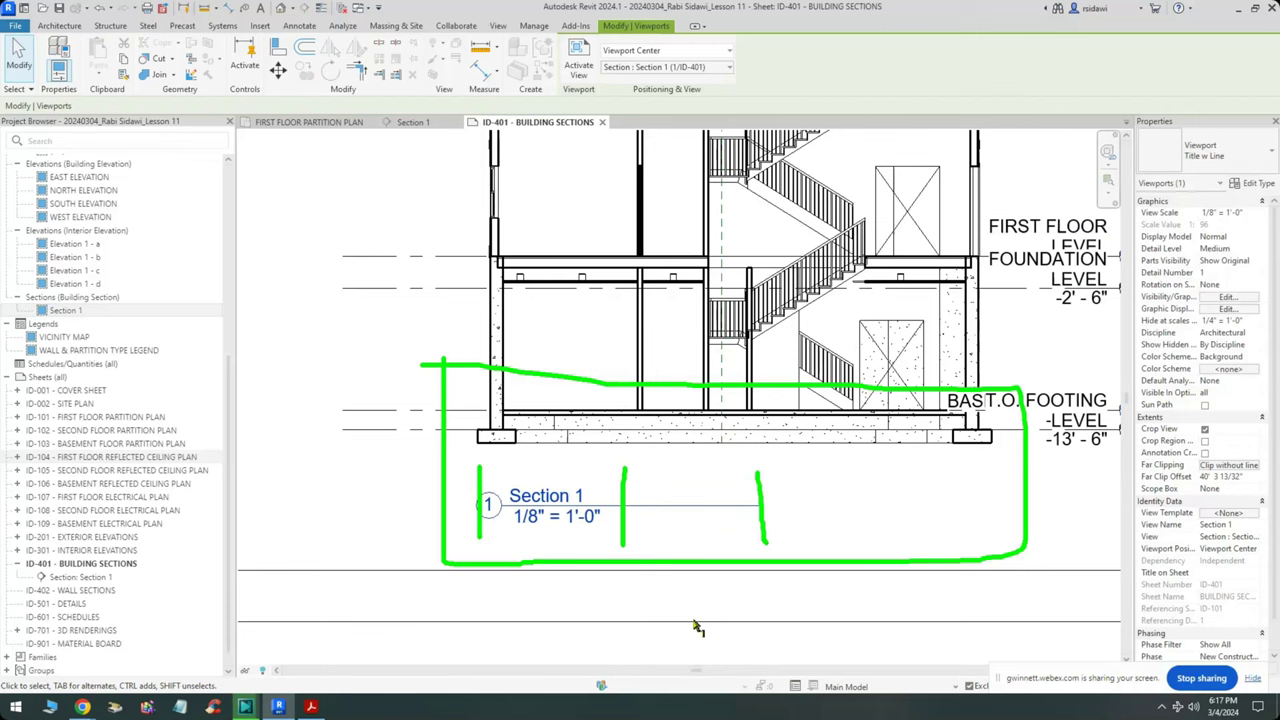
pyautogui.press('Escape')
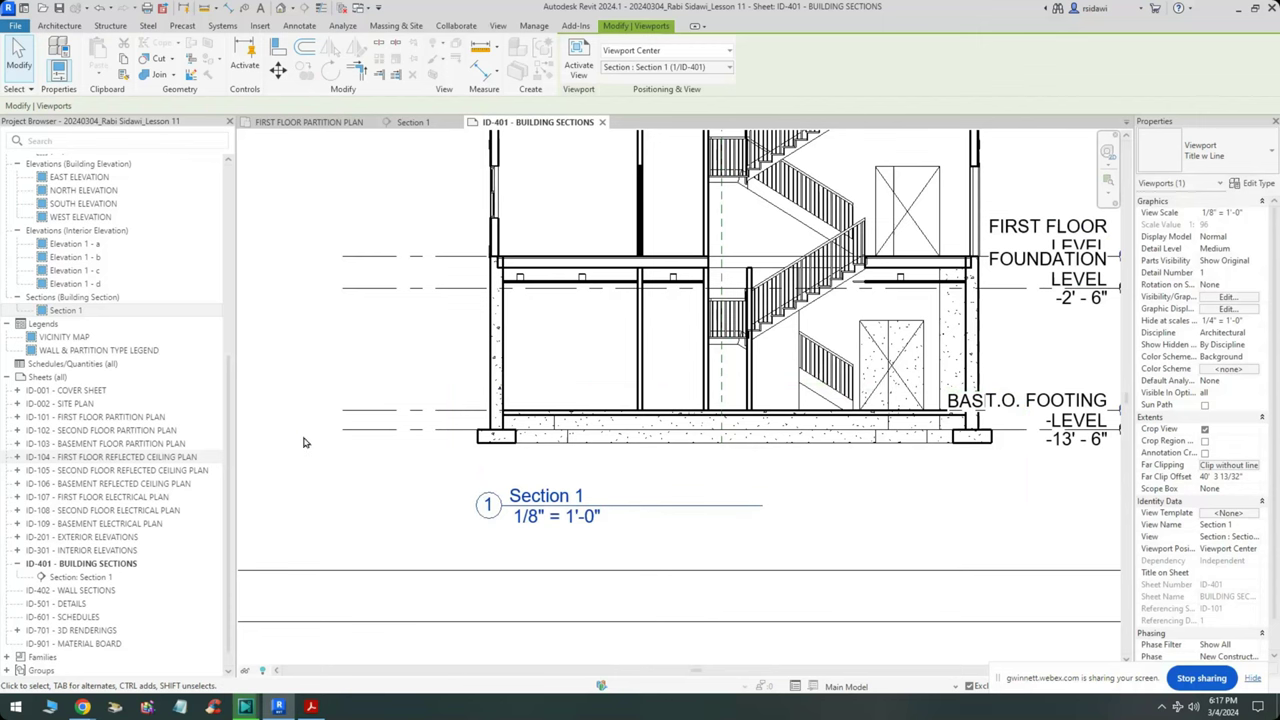
pyautogui.rightClick(281, 484)
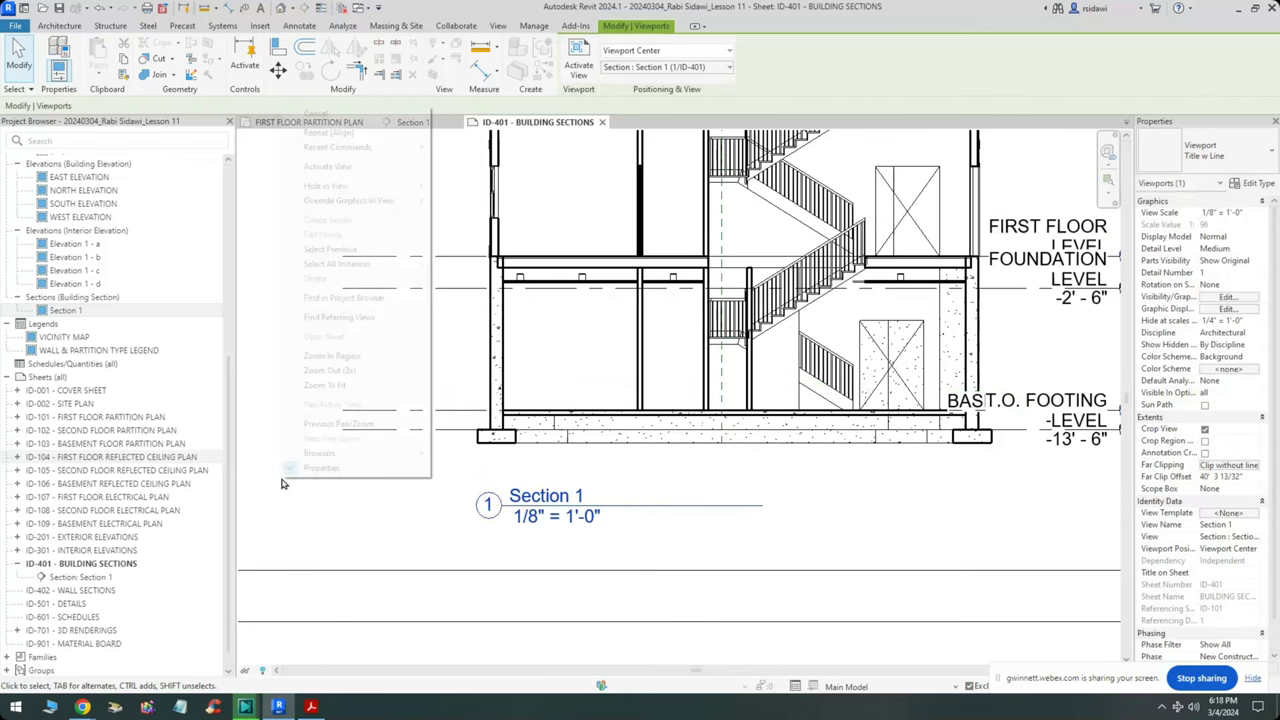
pyautogui.click(325, 386)
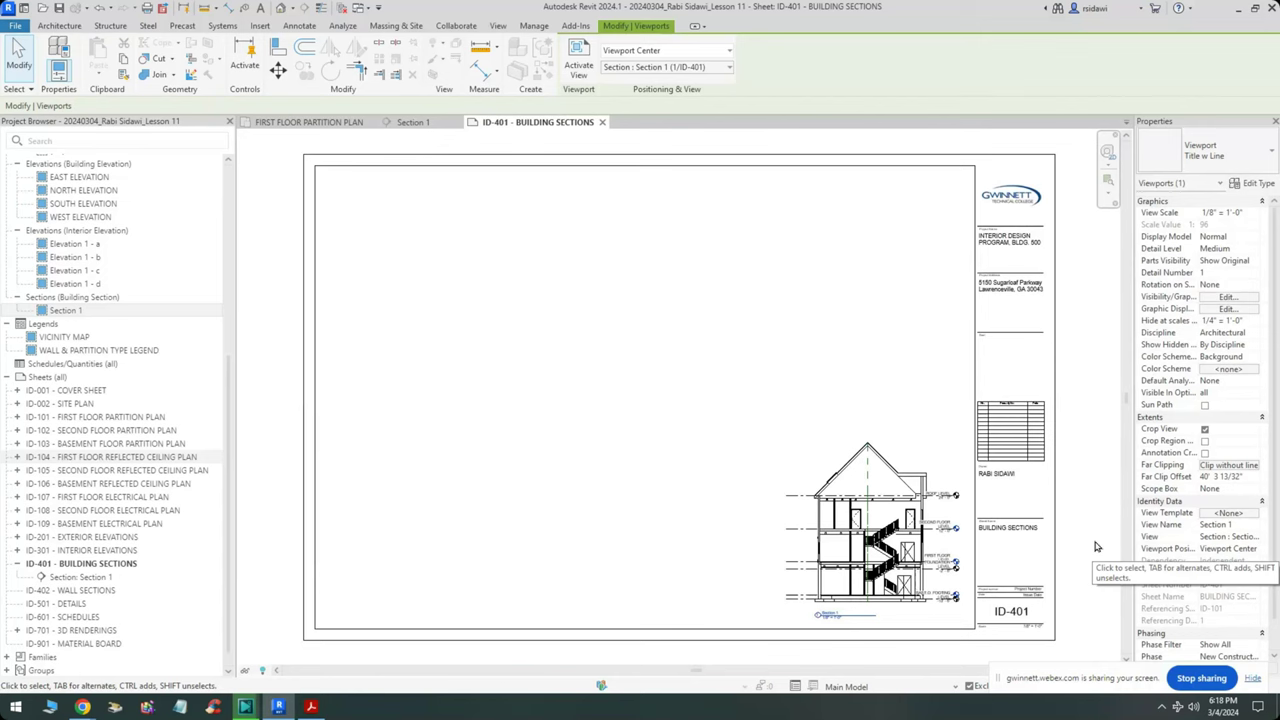
# - Activate the Section 1 viewport and extend the level lines outward until their labels clear the exterior wall
pyautogui.scroll(5, 1034, 618)
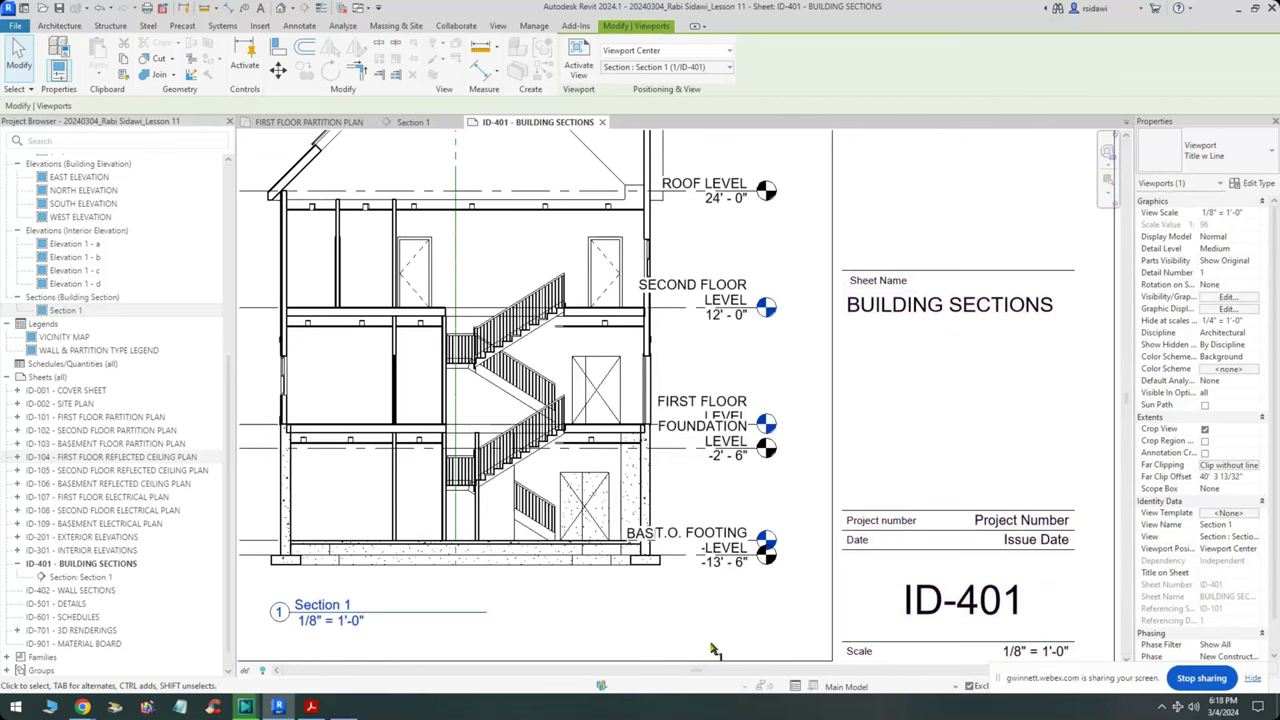
pyautogui.moveTo(652, 495)
pyautogui.mouseDown()
pyautogui.moveTo(650, 581)
pyautogui.moveTo(655, 484)
pyautogui.mouseUp()
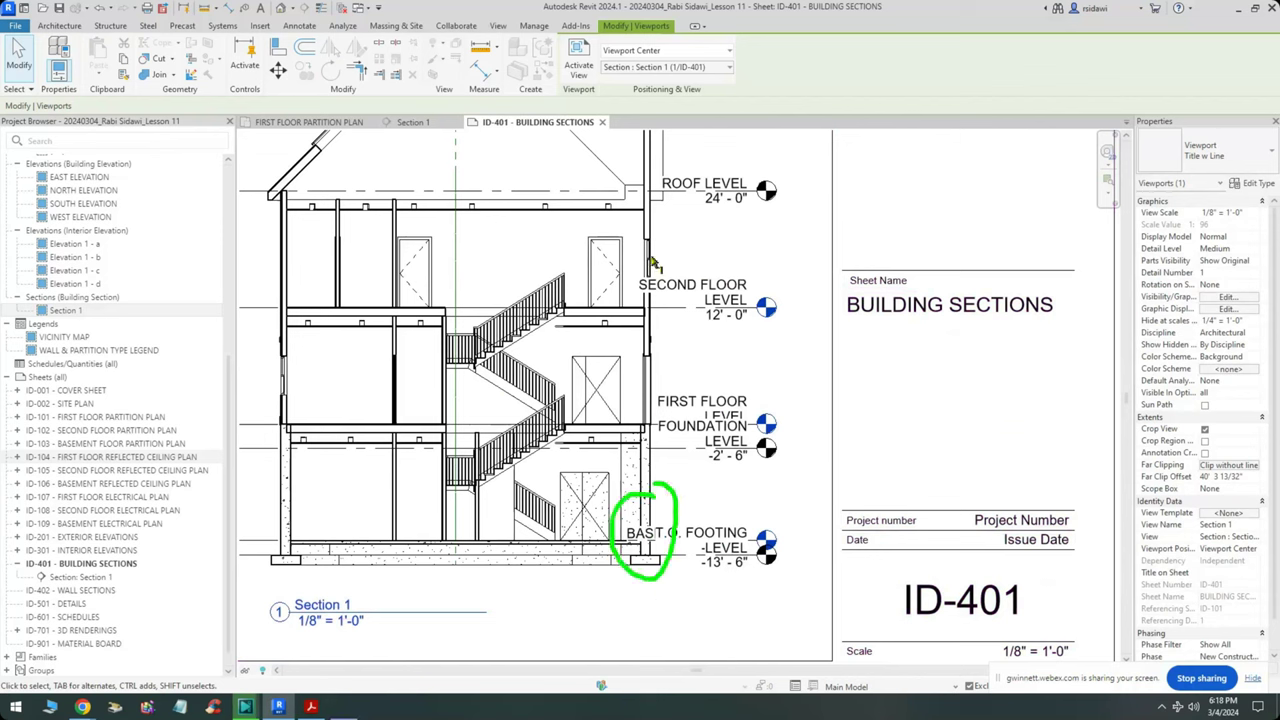
pyautogui.moveTo(652, 262); pyautogui.dragTo(658, 254)
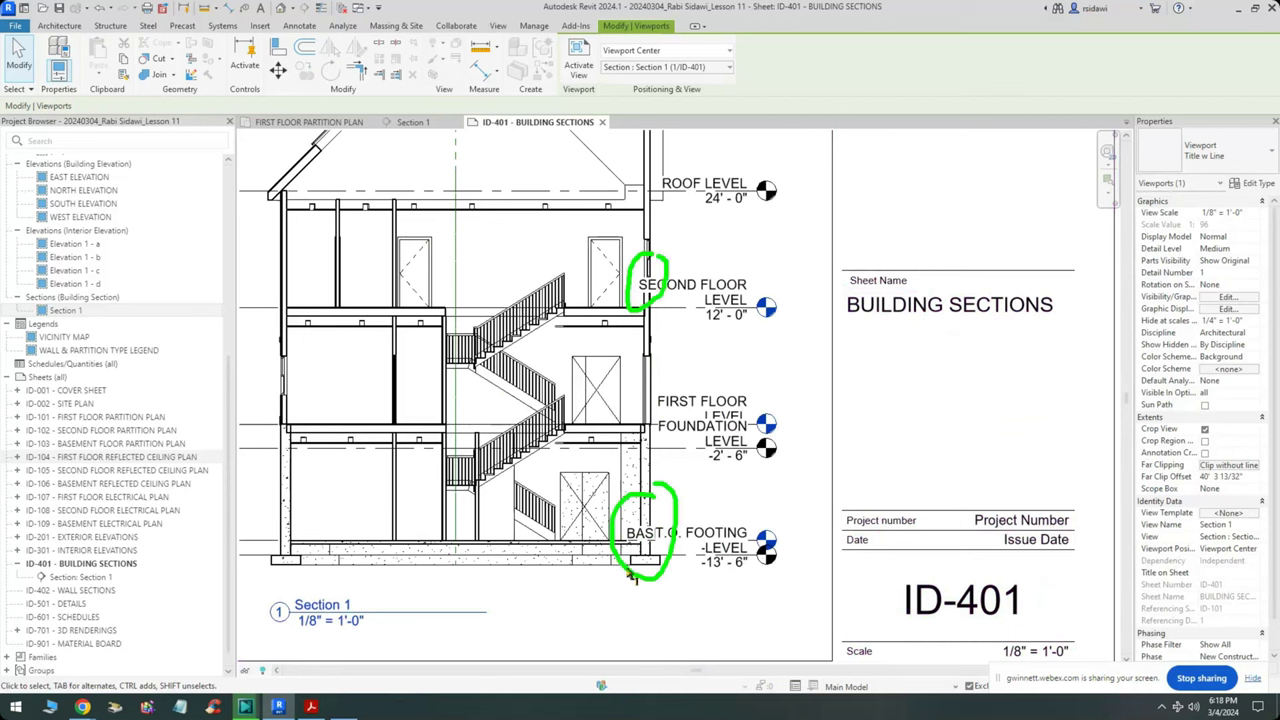
pyautogui.press('Escape')
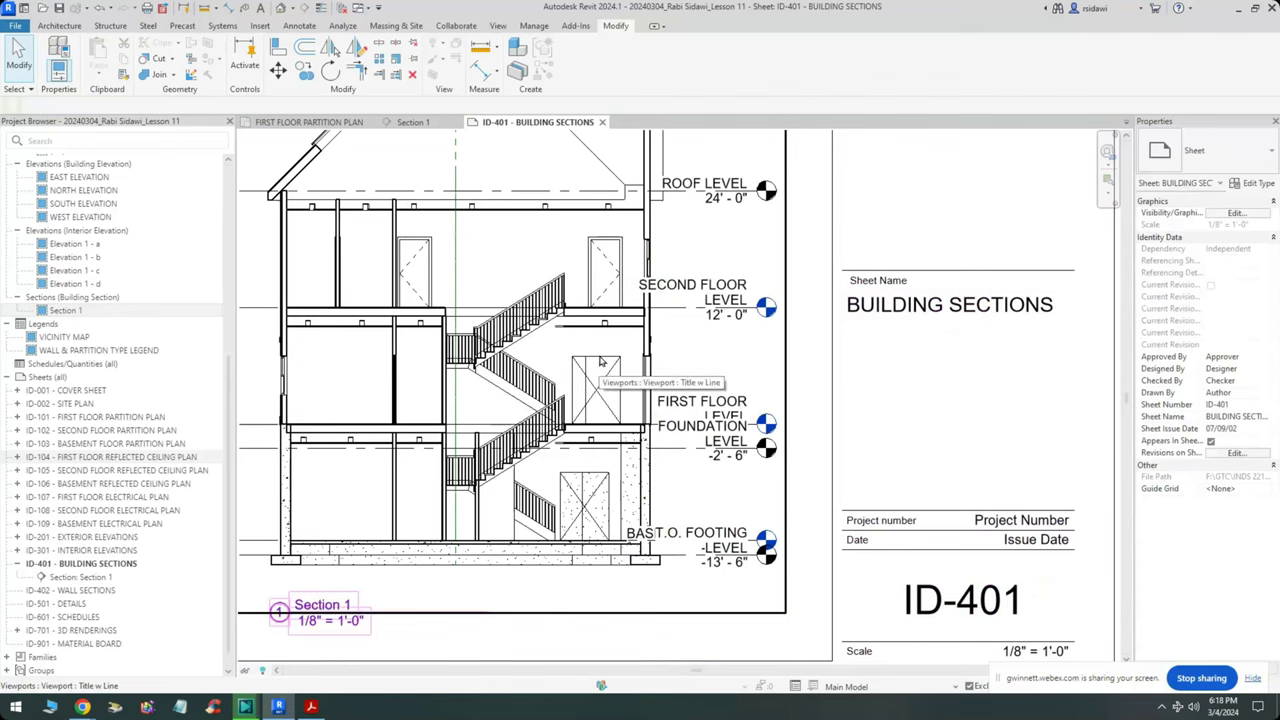
pyautogui.click(601, 361)
pyautogui.rightClick(603, 362)
pyautogui.click(645, 363)
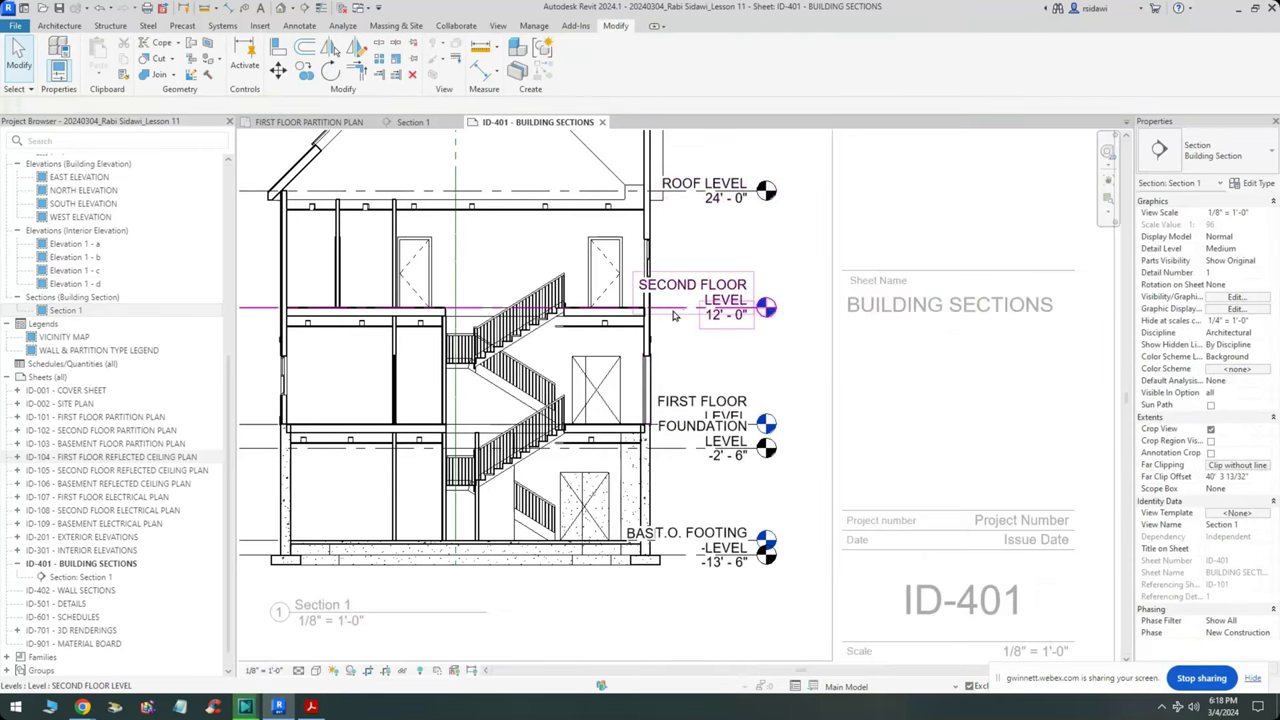
pyautogui.click(673, 316)
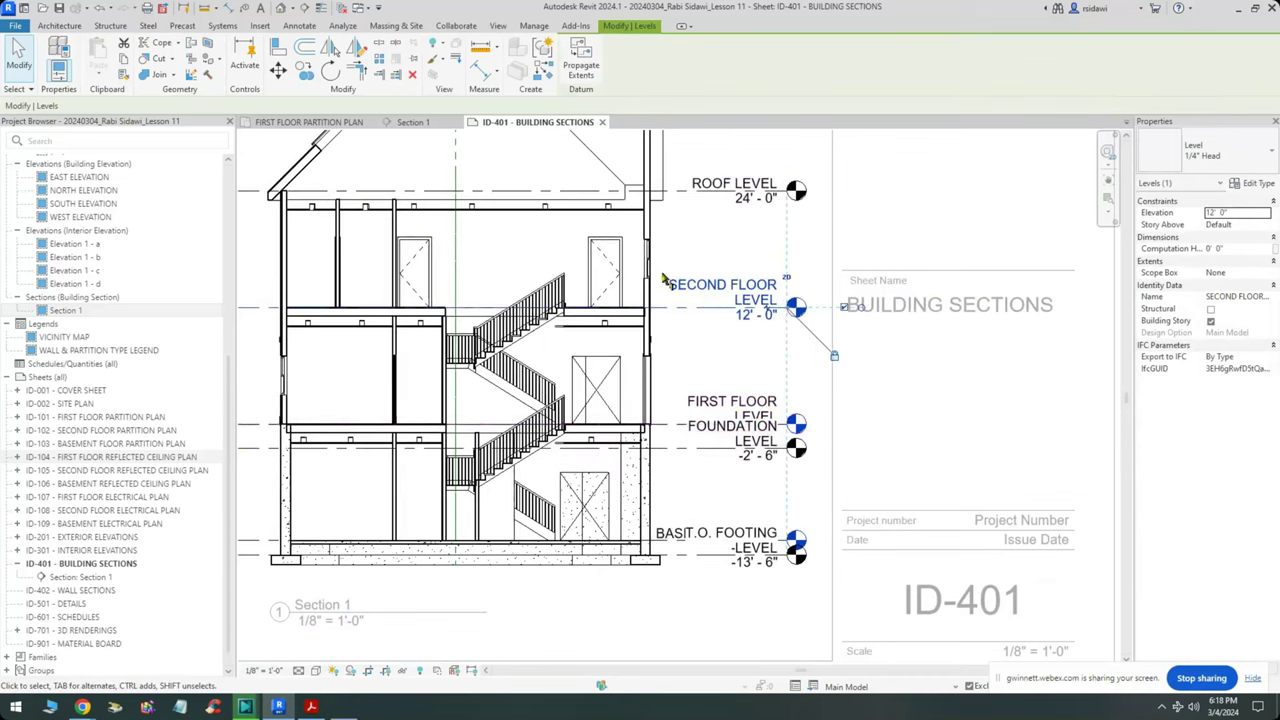
pyautogui.moveTo(670, 258)
pyautogui.mouseDown()
pyautogui.moveTo(674, 334)
pyautogui.moveTo(650, 330)
pyautogui.moveTo(650, 345)
pyautogui.mouseUp()
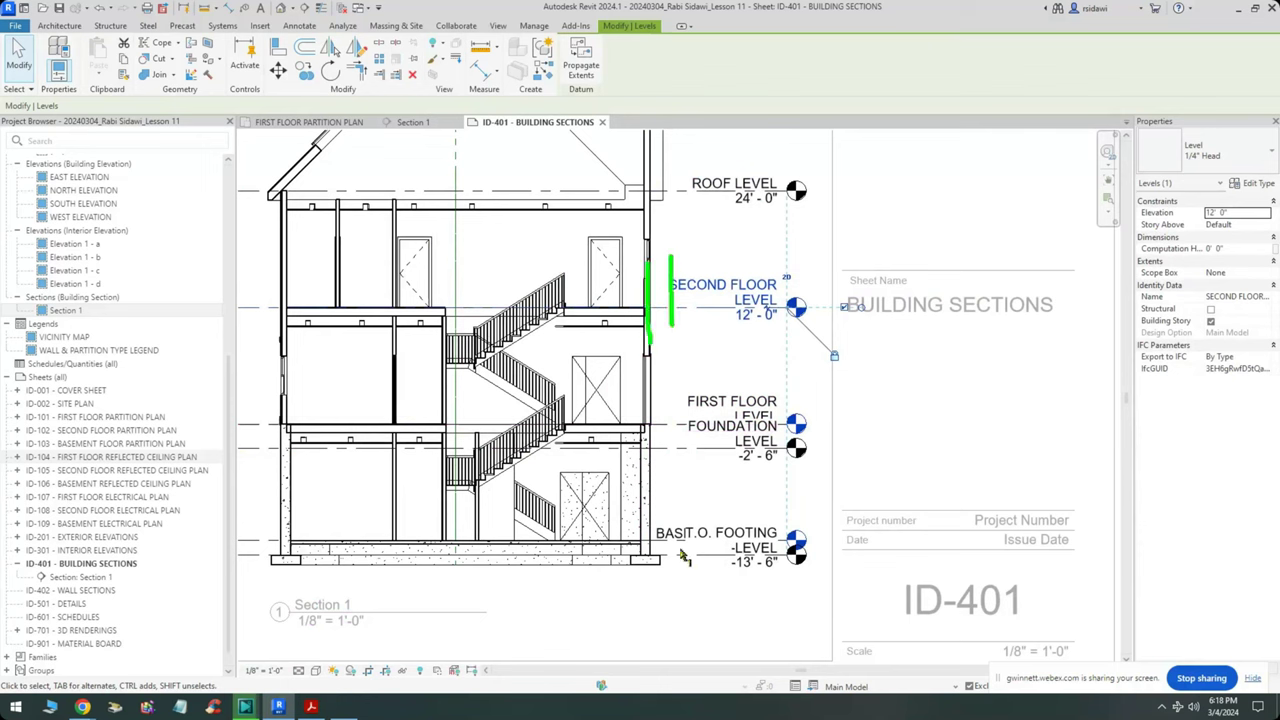
pyautogui.moveTo(659, 512)
pyautogui.mouseDown()
pyautogui.moveTo(660, 570)
pyautogui.moveTo(650, 516)
pyautogui.mouseUp()
pyautogui.click(660, 616)
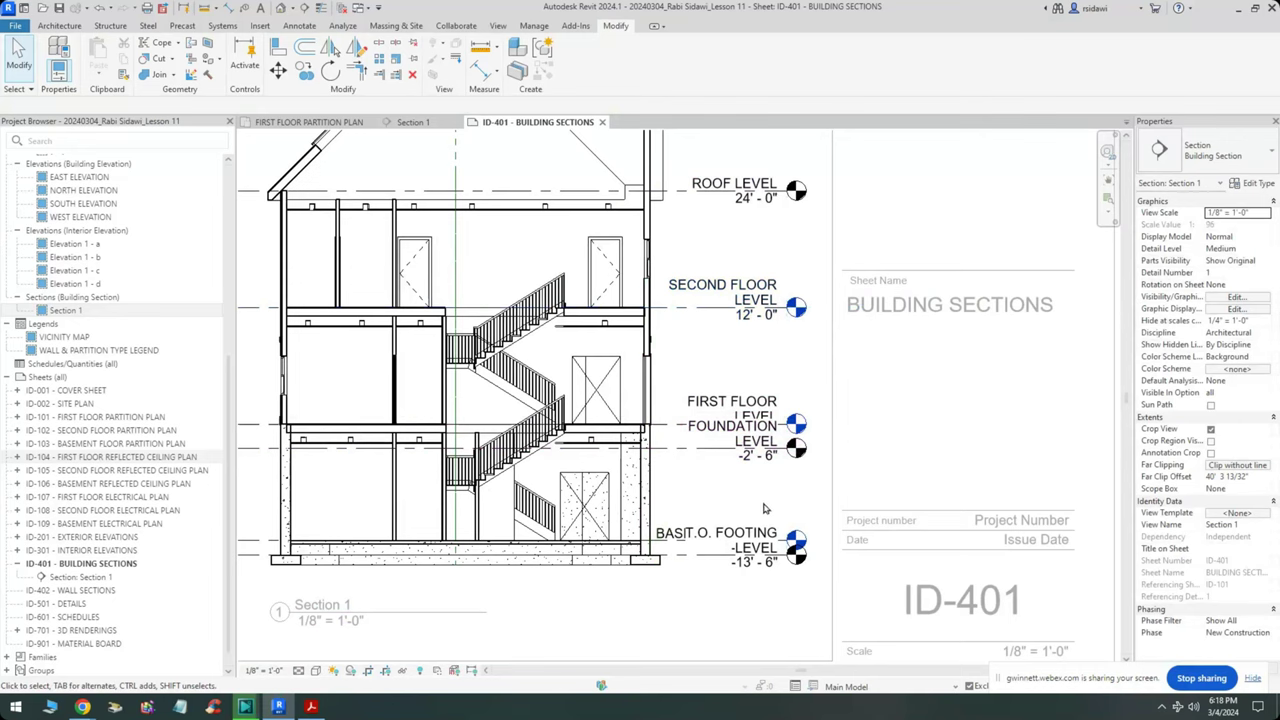
# - Add an elbow to the FOUNDATION LEVEL line and lower its label clear of the FIRST FLOOR LEVEL label
pyautogui.scroll(3, 775, 500)
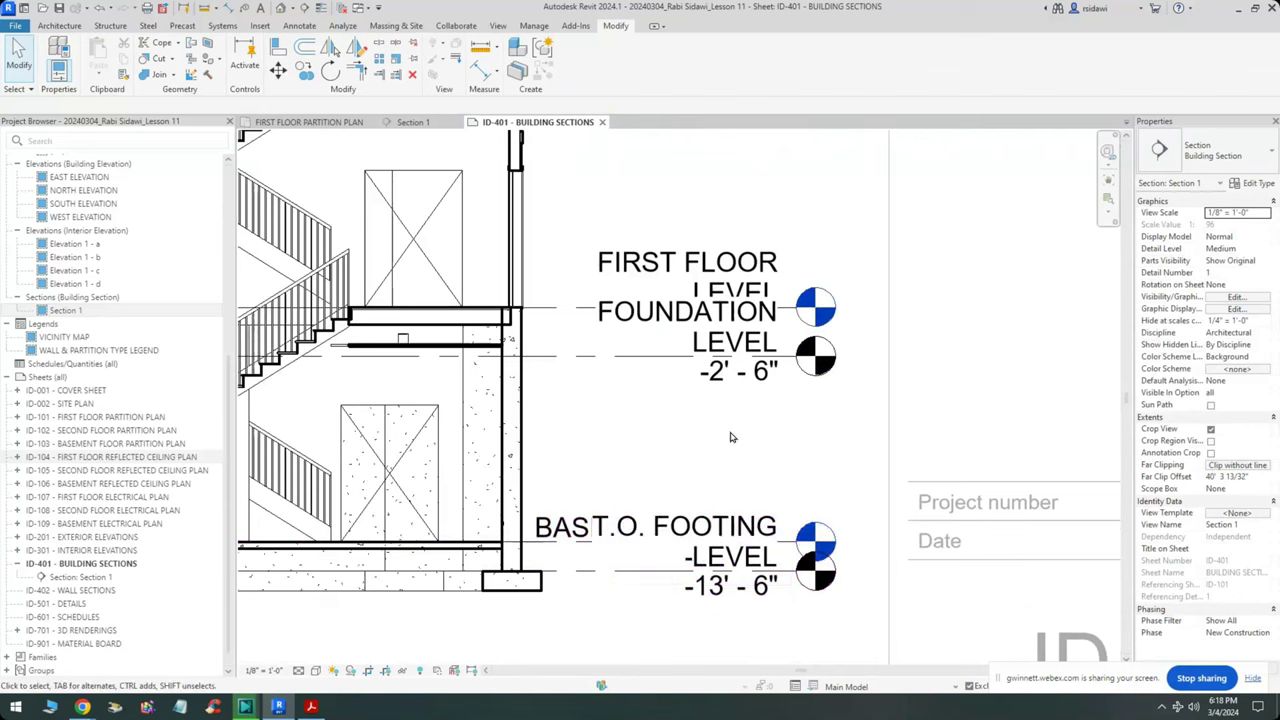
pyautogui.moveTo(813, 215)
pyautogui.mouseDown()
pyautogui.moveTo(643, 206)
pyautogui.moveTo(586, 227)
pyautogui.moveTo(846, 426)
pyautogui.moveTo(869, 273)
pyautogui.moveTo(788, 232)
pyautogui.mouseUp()
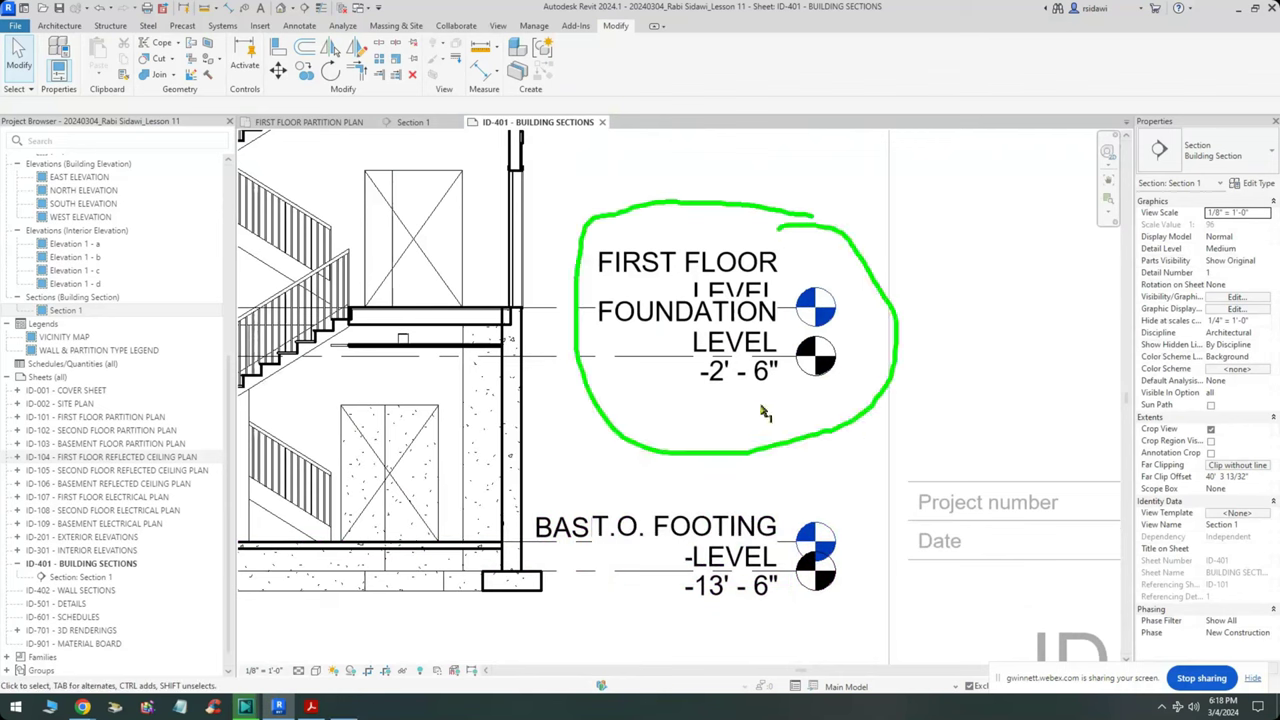
pyautogui.click(657, 368)
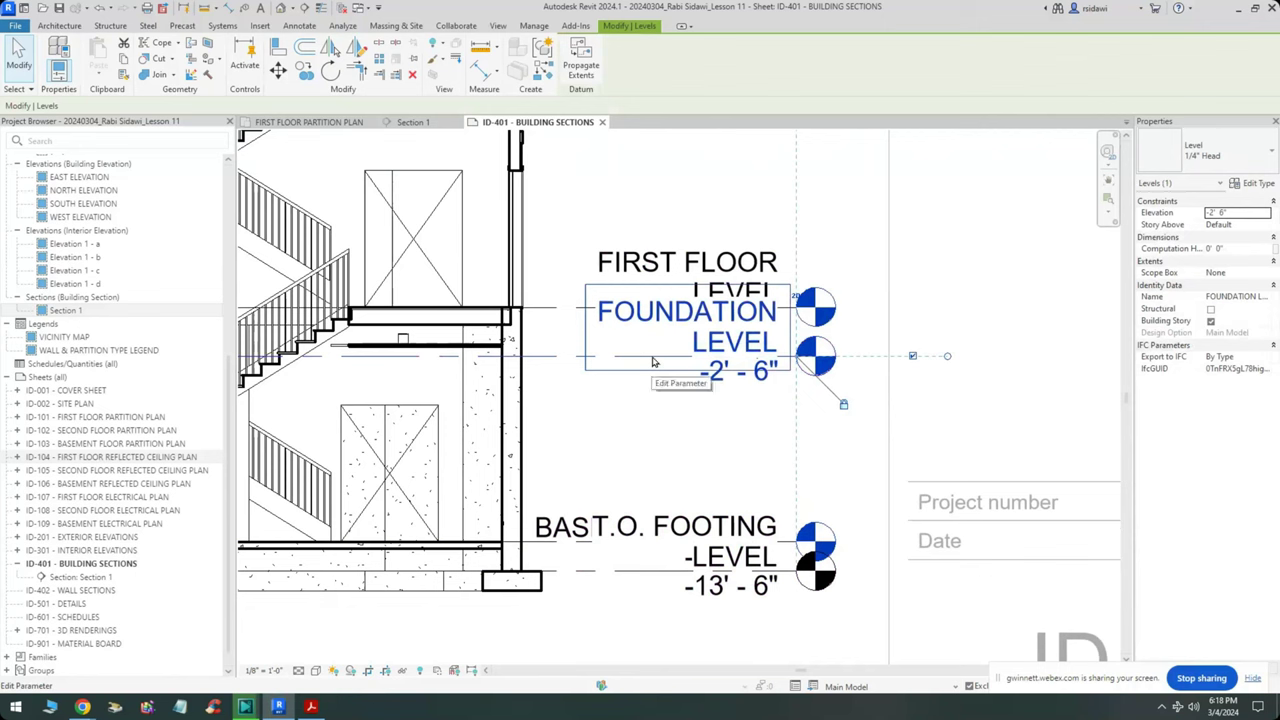
pyautogui.click(770, 362)
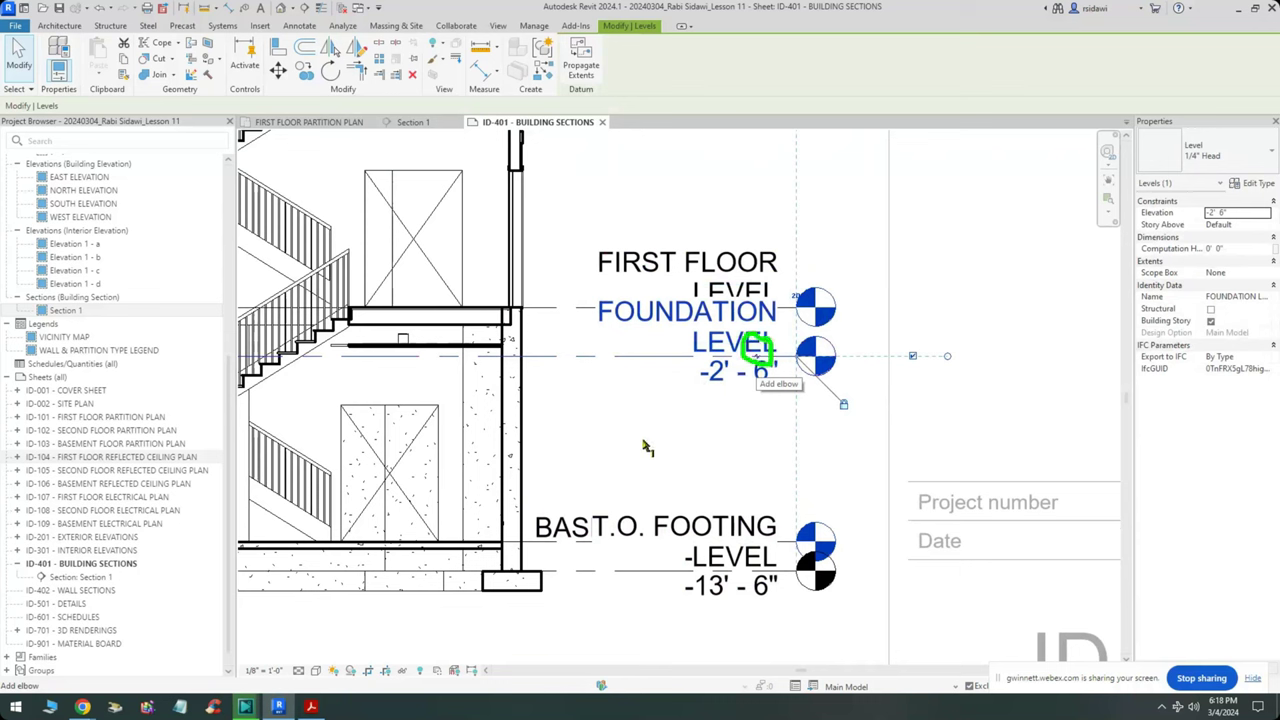
pyautogui.click(591, 432)
pyautogui.moveTo(591, 432)
pyautogui.mouseDown()
pyautogui.moveTo(614, 412)
pyautogui.moveTo(622, 436)
pyautogui.moveTo(642, 410)
pyautogui.mouseUp()
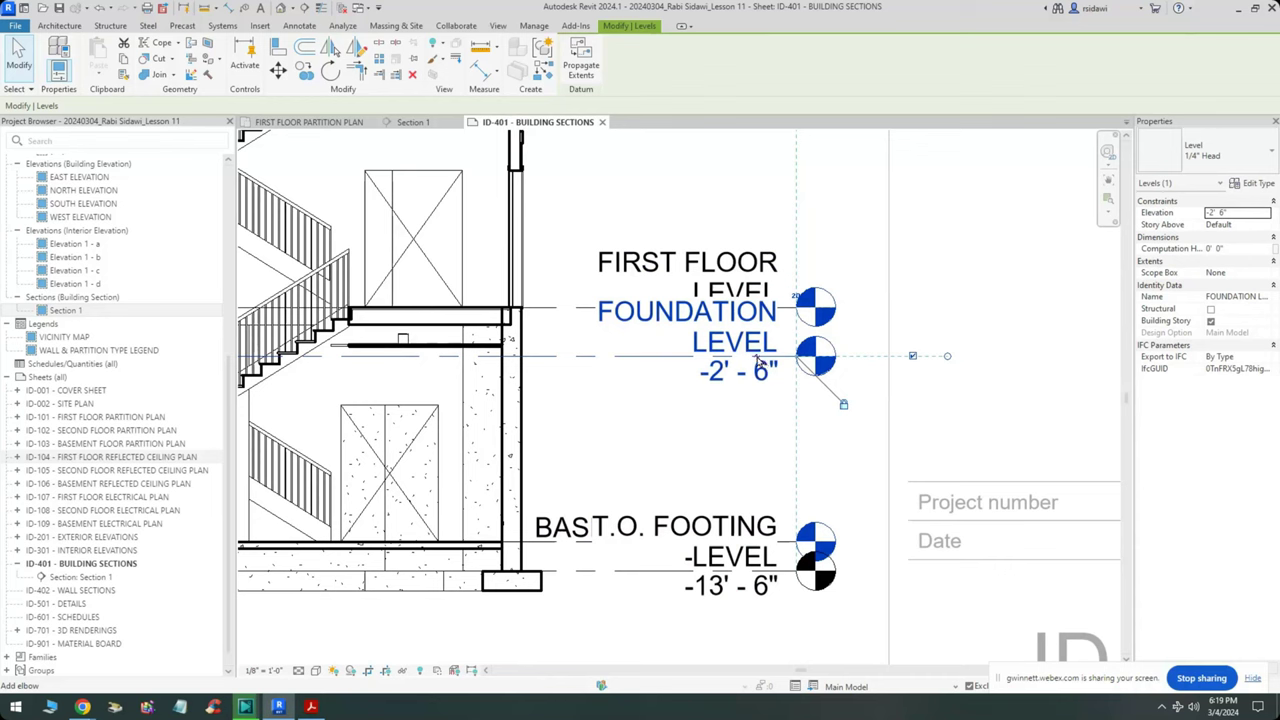
pyautogui.hotkey('ctrl', 'z')
pyautogui.moveTo(735, 372)
pyautogui.mouseDown()
pyautogui.moveTo(591, 357)
pyautogui.moveTo(617, 381)
pyautogui.moveTo(607, 418)
pyautogui.moveTo(586, 422)
pyautogui.moveTo(577, 397)
pyautogui.mouseUp()
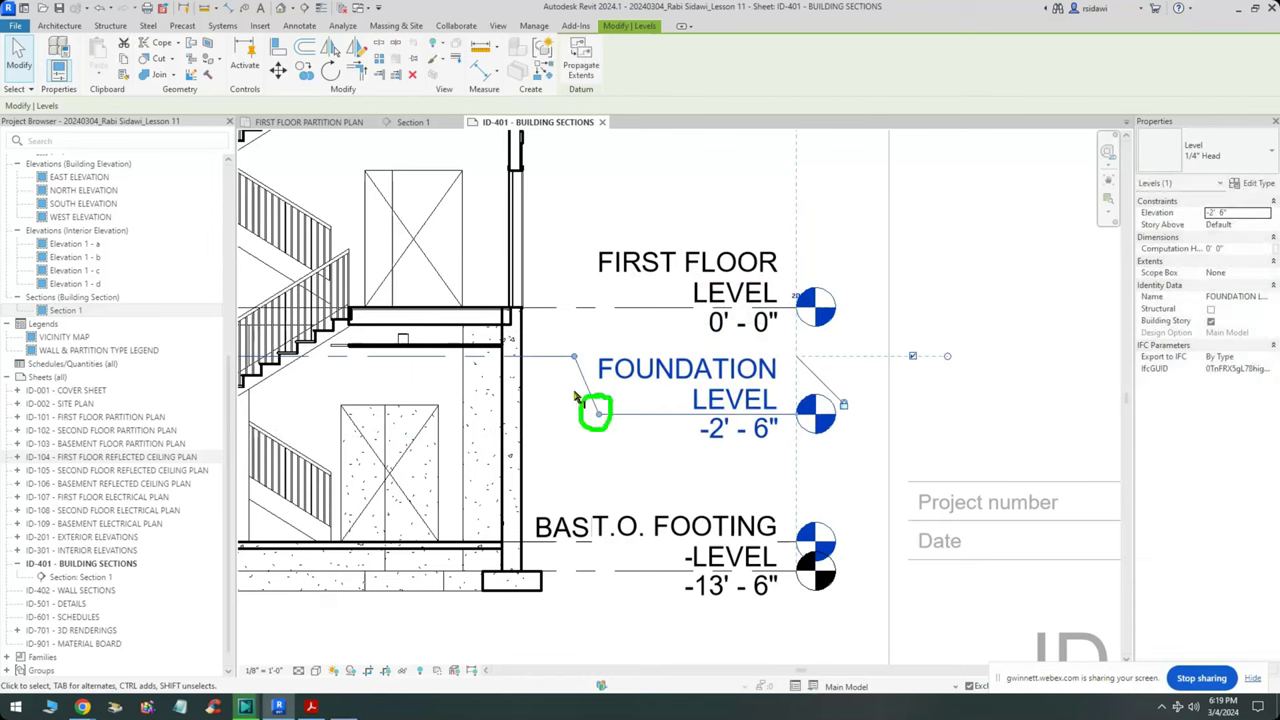
pyautogui.moveTo(575, 340)
pyautogui.mouseDown()
pyautogui.moveTo(580, 382)
pyautogui.moveTo(586, 351)
pyautogui.moveTo(574, 346)
pyautogui.moveTo(522, 370)
pyautogui.mouseUp()
pyautogui.moveTo(612, 413)
pyautogui.mouseDown()
pyautogui.moveTo(657, 413)
pyautogui.moveTo(648, 428)
pyautogui.mouseUp()
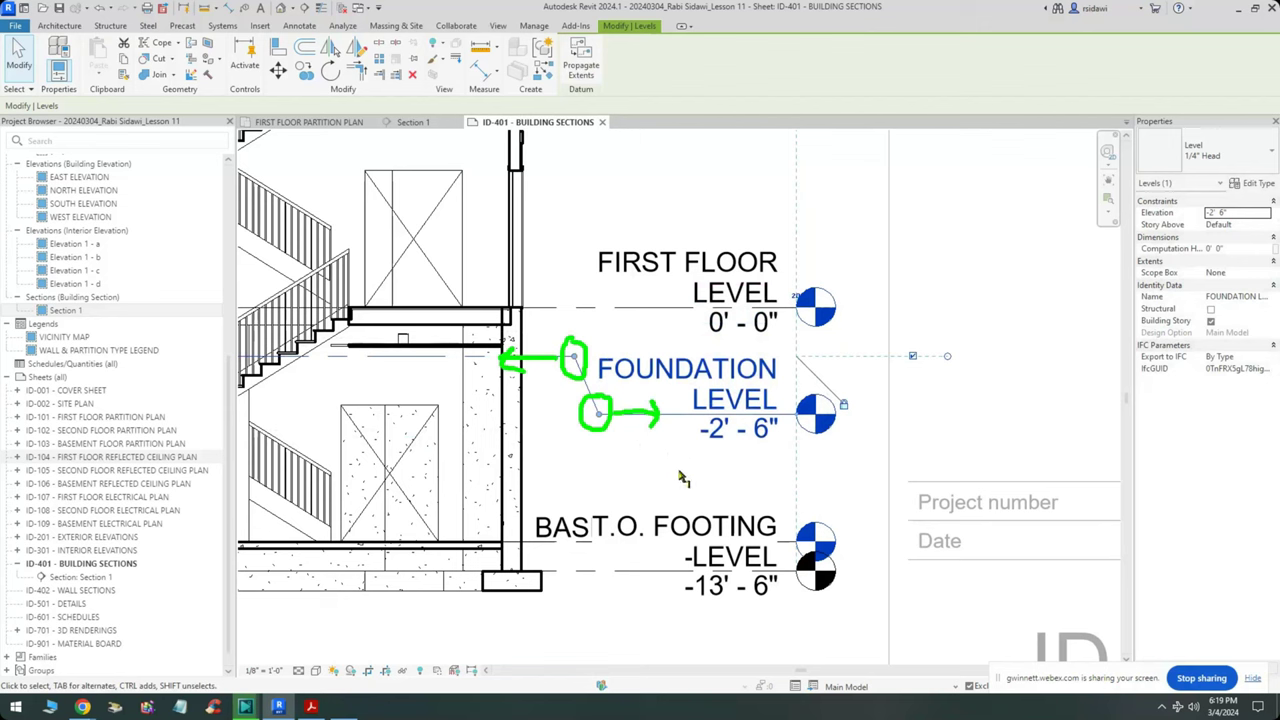
pyautogui.press('Escape')
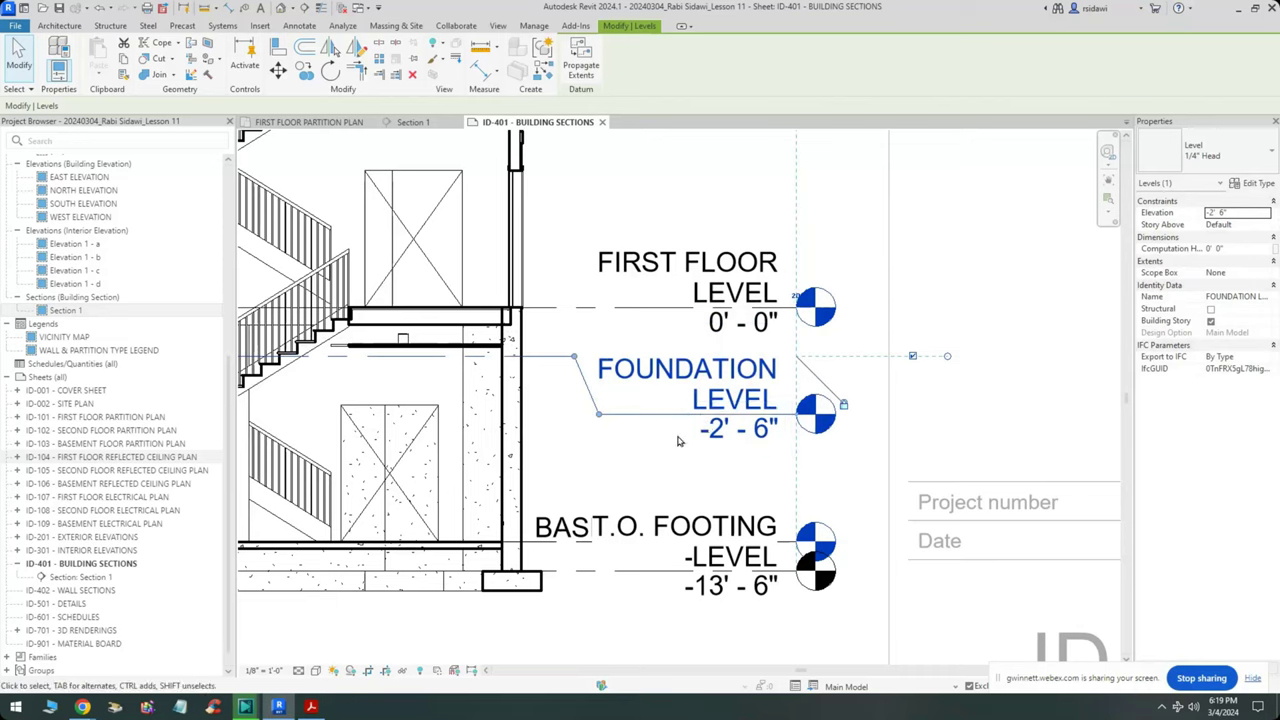
# - Add an elbow to the T.O. FOOTING LEVEL line and lower its label clear of the BASEMENT LEVEL label
pyautogui.scroll(-2, 670, 450)
pyautogui.scroll(2, 656, 515)
pyautogui.click(644, 487)
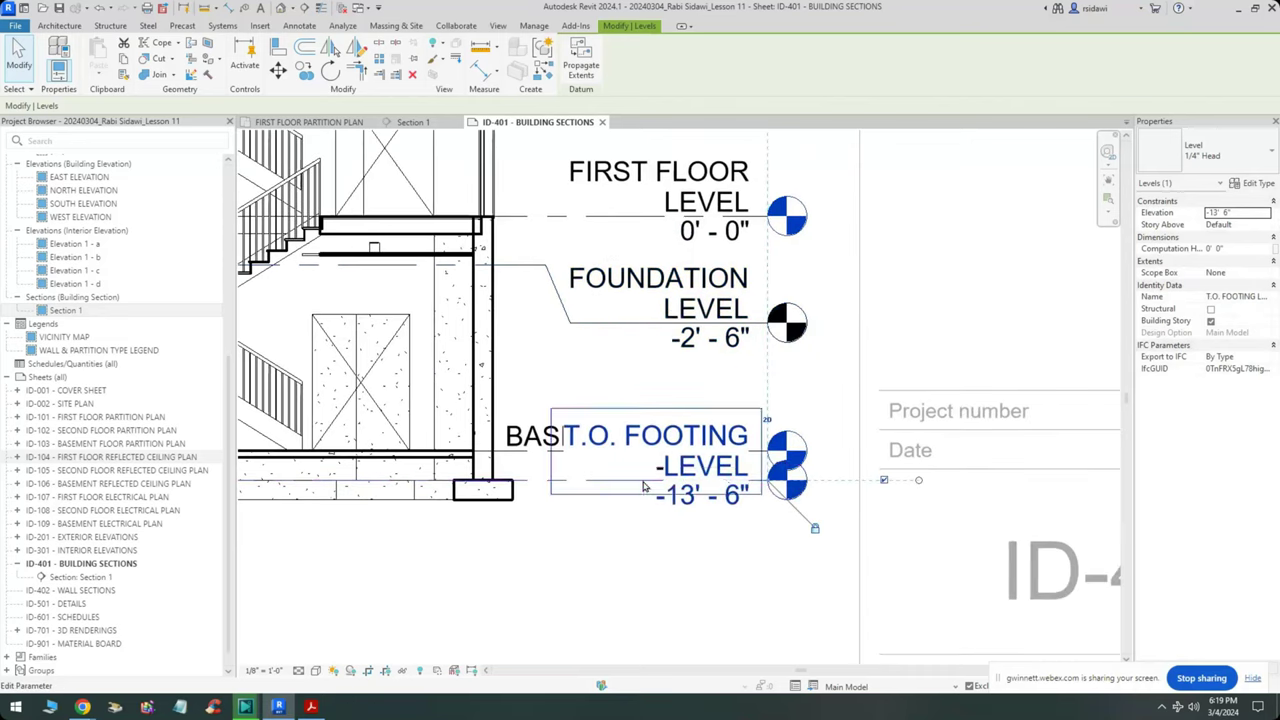
pyautogui.click(727, 483)
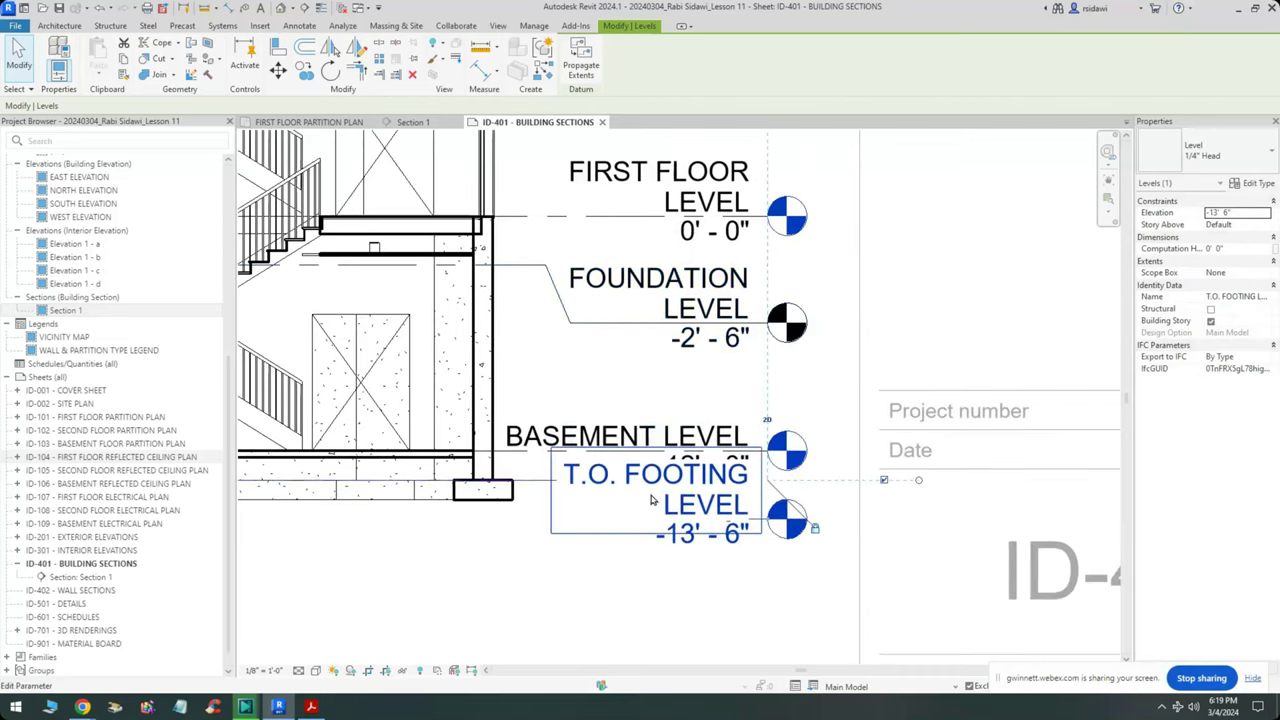
pyautogui.moveTo(693, 485); pyautogui.dragTo(572, 538)
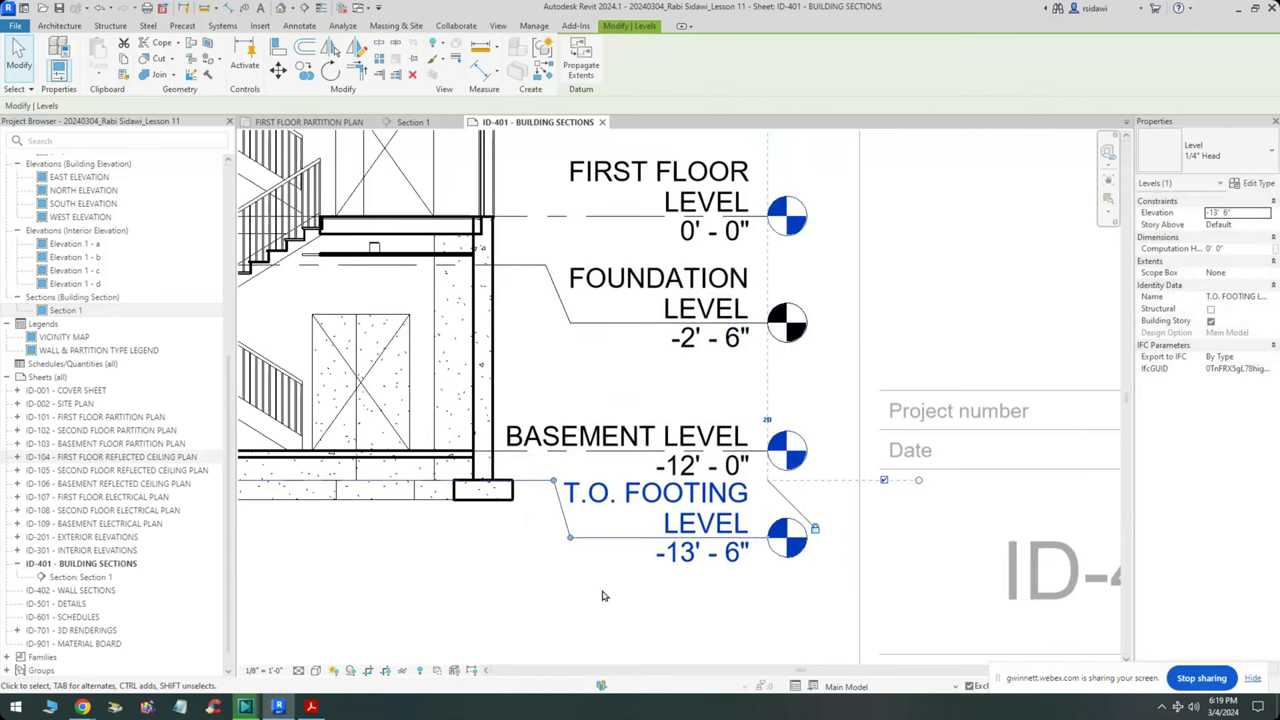
pyautogui.click(602, 596)
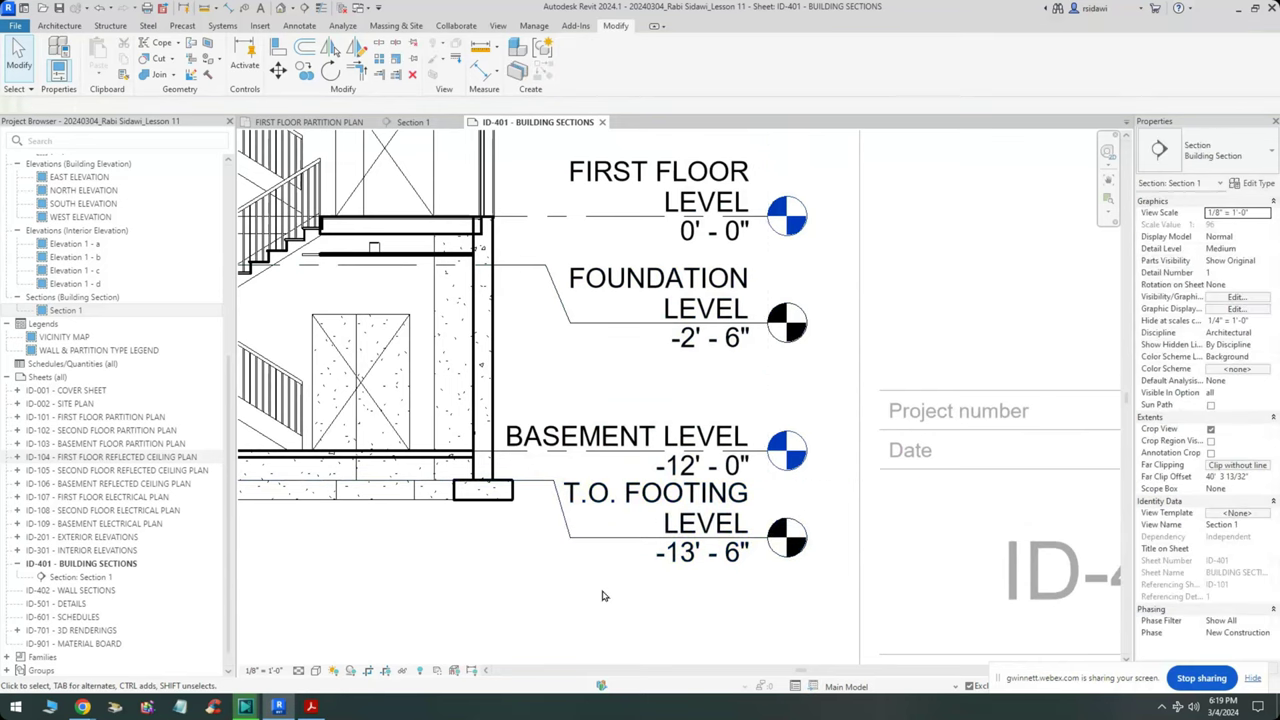
# - Examine the spaced level labels on the sheet and compare the BASEMENT LEVEL and T.O. FOOTING LEVEL heads with the listed floor plan views
pyautogui.rightClick(612, 607)
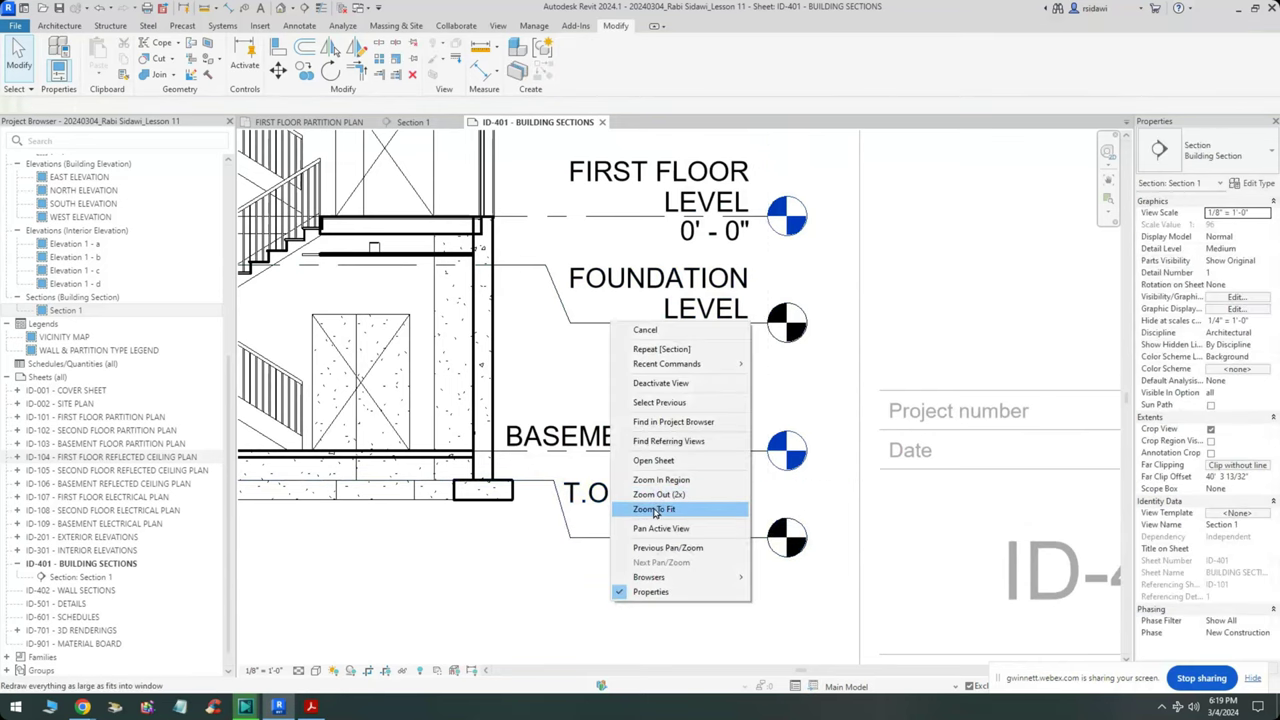
pyautogui.click(655, 510)
pyautogui.scroll(4, 979, 582)
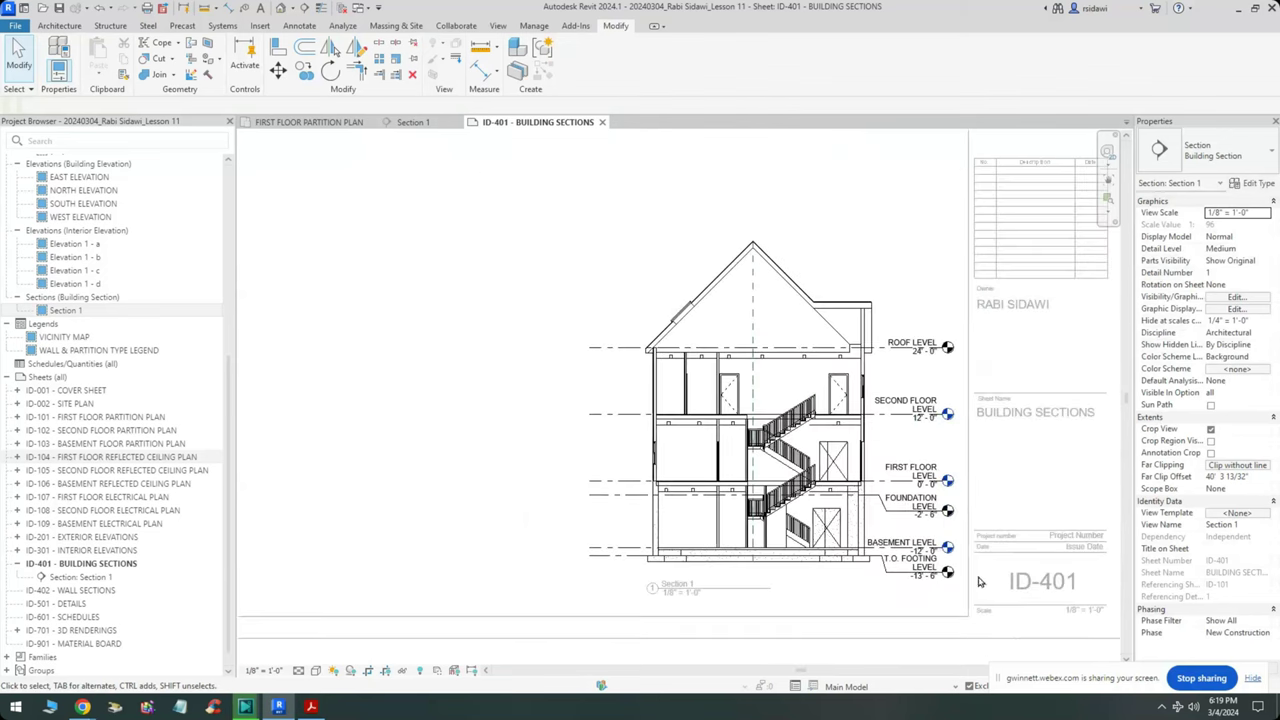
pyautogui.scroll(6, 979, 582)
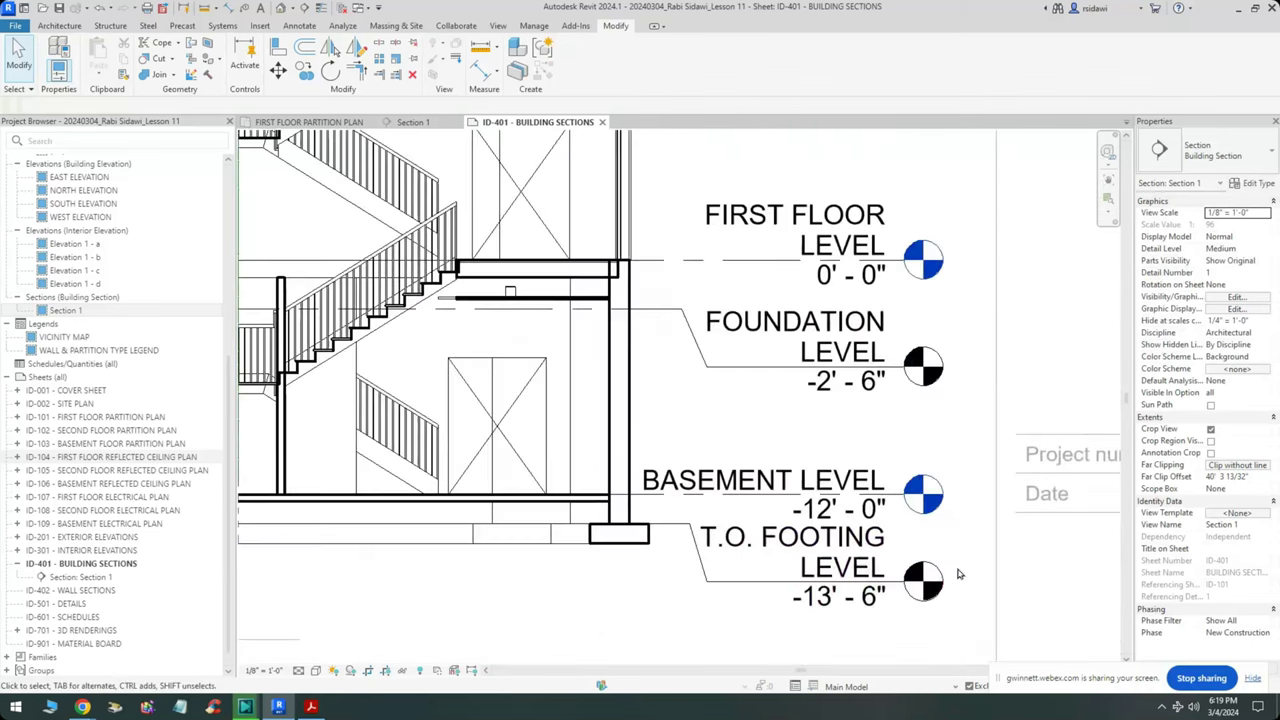
pyautogui.scroll(1, 958, 574)
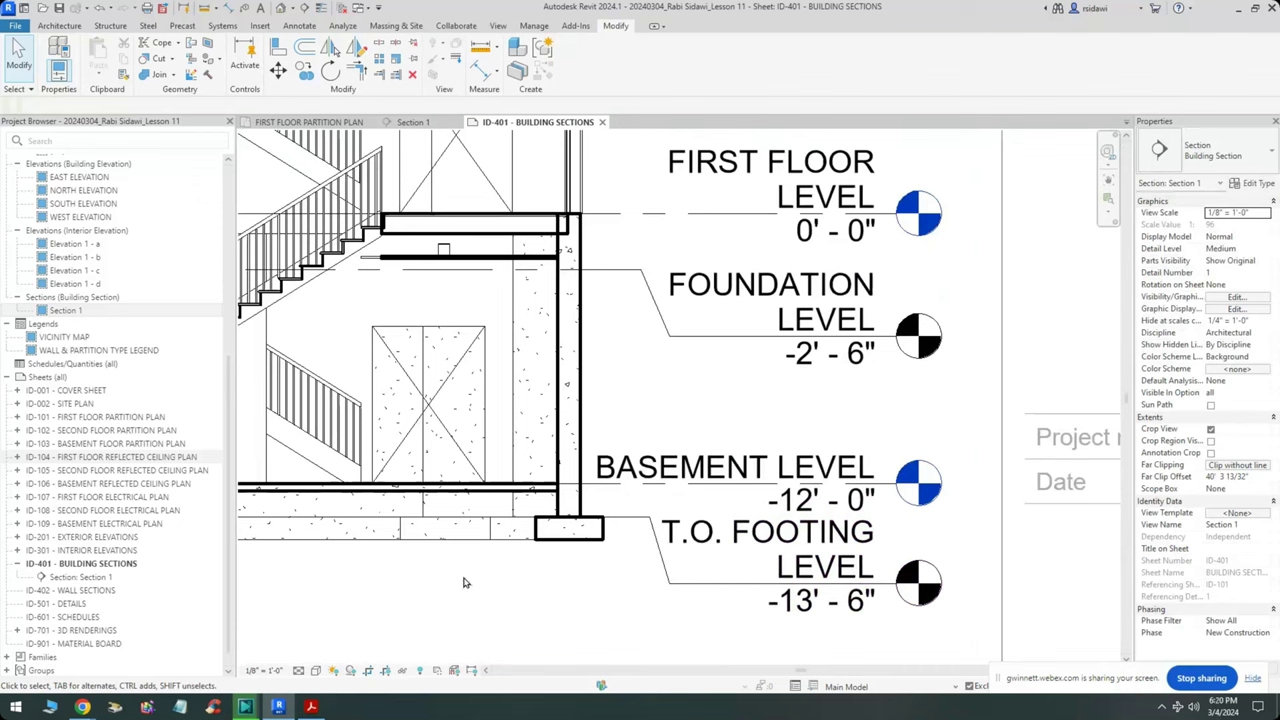
pyautogui.moveTo(988, 372)
pyautogui.mouseDown()
pyautogui.moveTo(934, 467)
pyautogui.moveTo(925, 431)
pyautogui.moveTo(962, 452)
pyautogui.mouseUp()
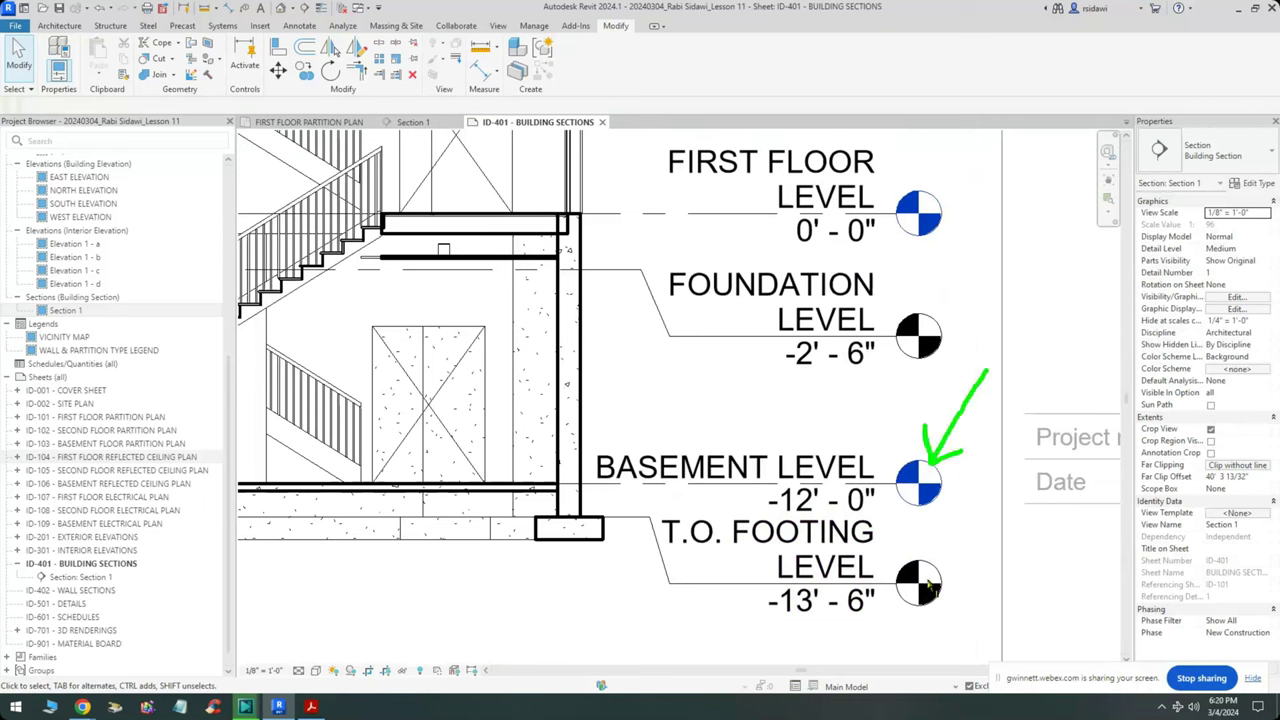
pyautogui.moveTo(1042, 517)
pyautogui.mouseDown()
pyautogui.moveTo(948, 573)
pyautogui.moveTo(958, 546)
pyautogui.moveTo(947, 562)
pyautogui.moveTo(1012, 595)
pyautogui.mouseUp()
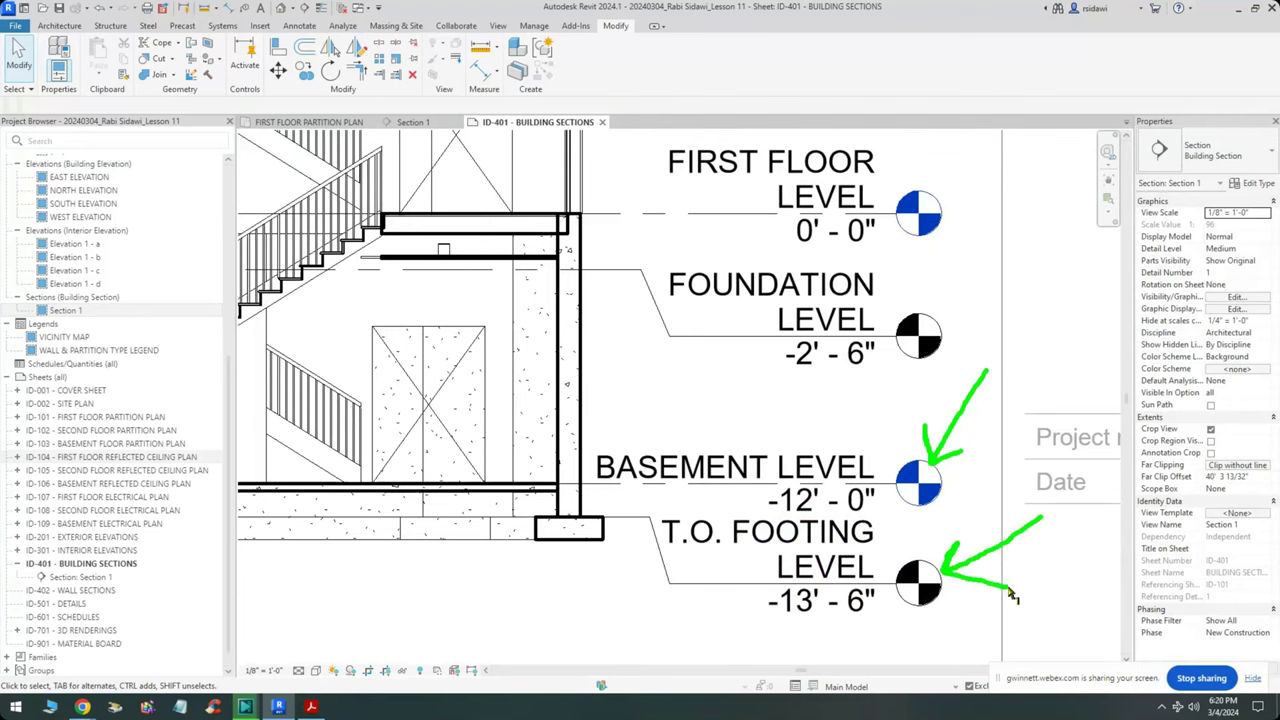
pyautogui.press('Escape')
pyautogui.scroll(8, 228, 193)
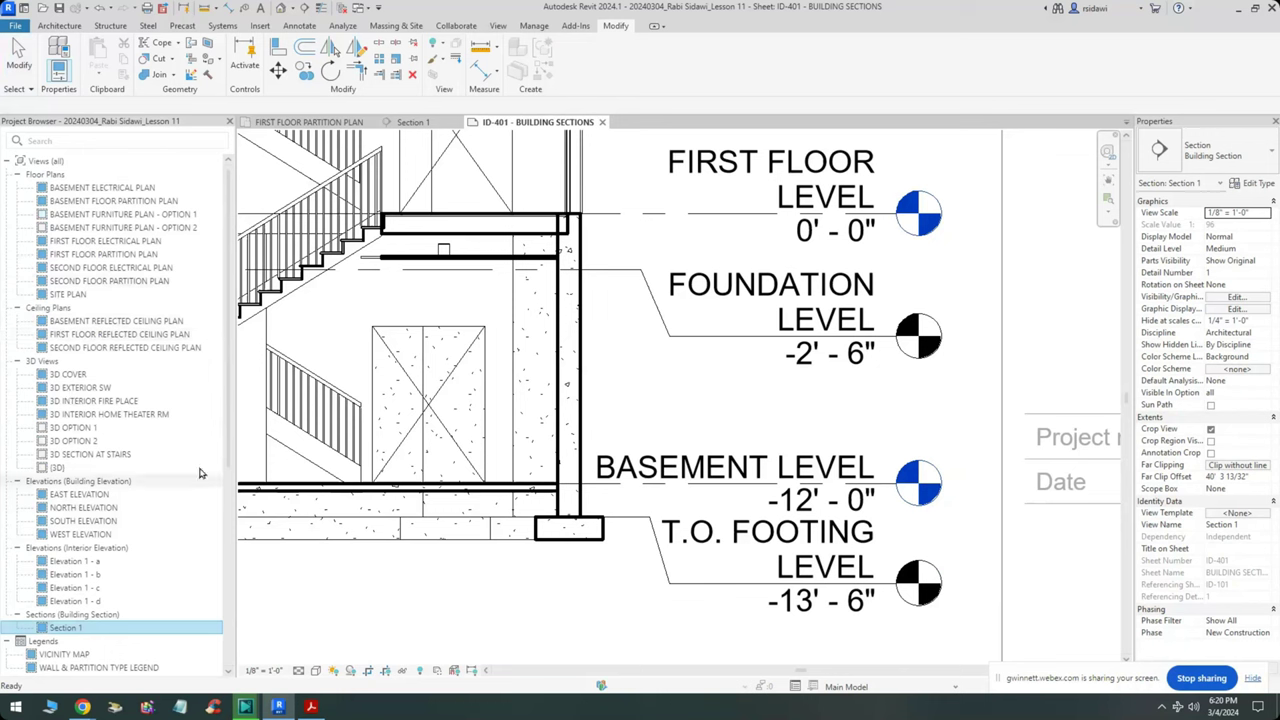
pyautogui.moveTo(884, 431)
pyautogui.mouseDown()
pyautogui.moveTo(581, 433)
pyautogui.moveTo(583, 489)
pyautogui.moveTo(882, 503)
pyautogui.moveTo(888, 453)
pyautogui.moveTo(856, 412)
pyautogui.mouseUp()
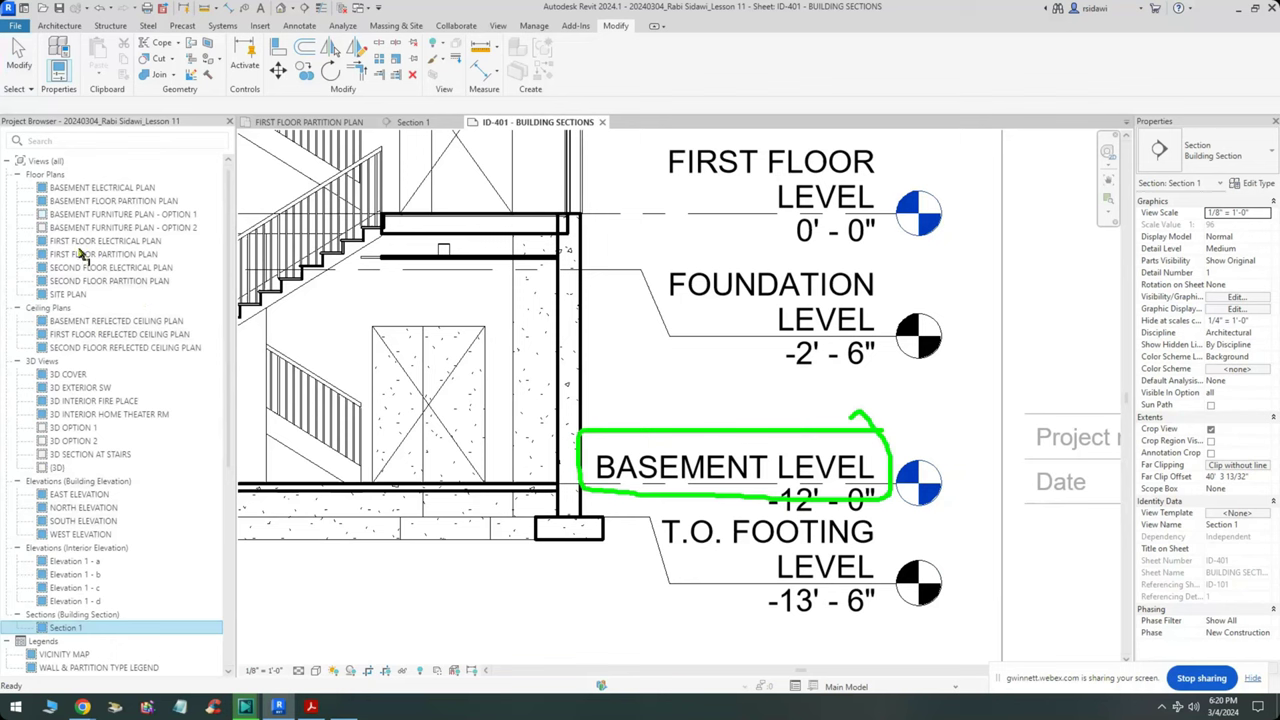
pyautogui.moveTo(124, 189)
pyautogui.mouseDown()
pyautogui.moveTo(52, 192)
pyautogui.moveTo(37, 205)
pyautogui.moveTo(193, 207)
pyautogui.moveTo(193, 190)
pyautogui.moveTo(119, 190)
pyautogui.mouseUp()
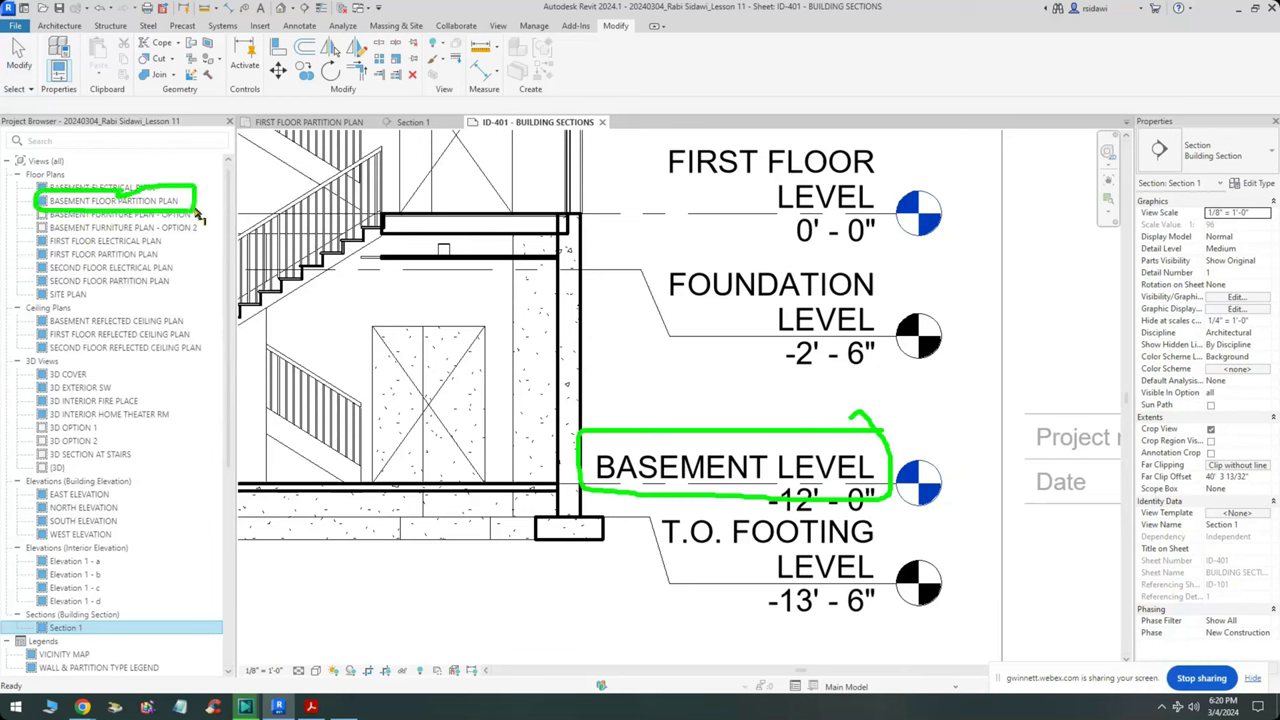
pyautogui.moveTo(198, 207); pyautogui.dragTo(576, 465)
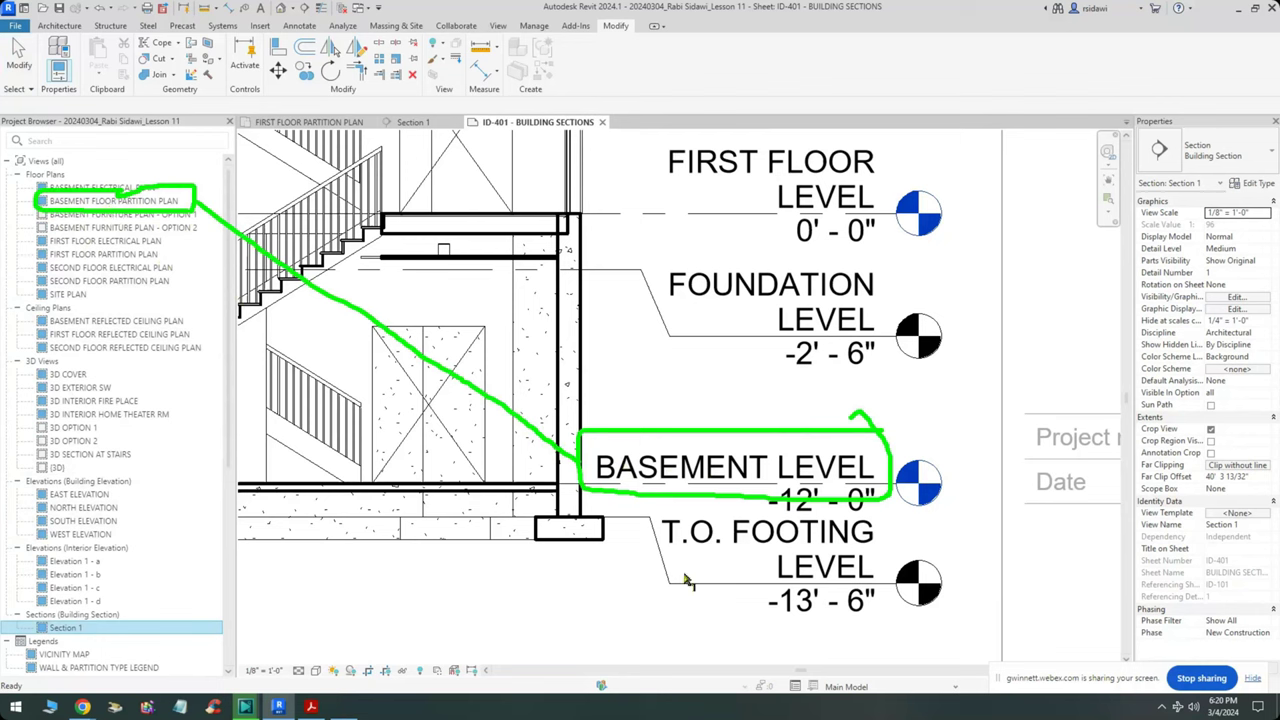
pyautogui.moveTo(673, 565)
pyautogui.mouseDown()
pyautogui.moveTo(576, 595)
pyautogui.moveTo(531, 579)
pyautogui.moveTo(529, 620)
pyautogui.mouseUp()
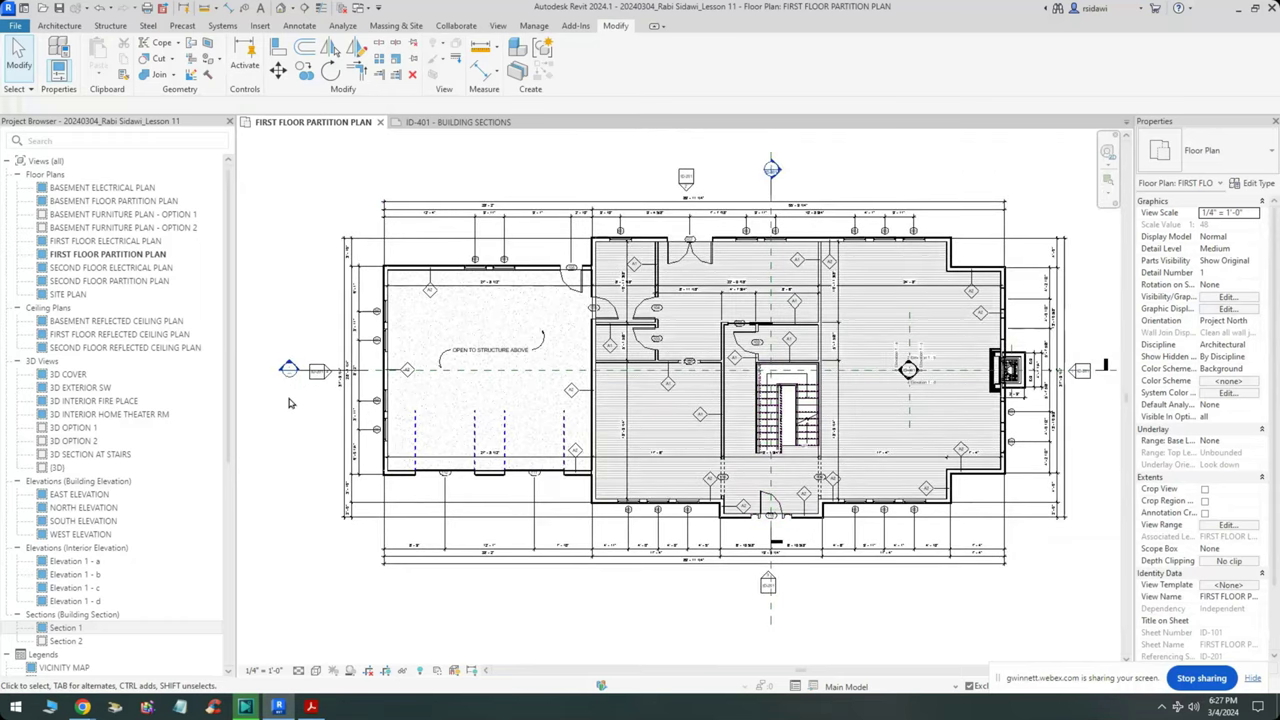
# - Open the Section 2 view and set its scale to 1/8" = 1'-0"
pyautogui.click(63, 628)
pyautogui.click(62, 641)
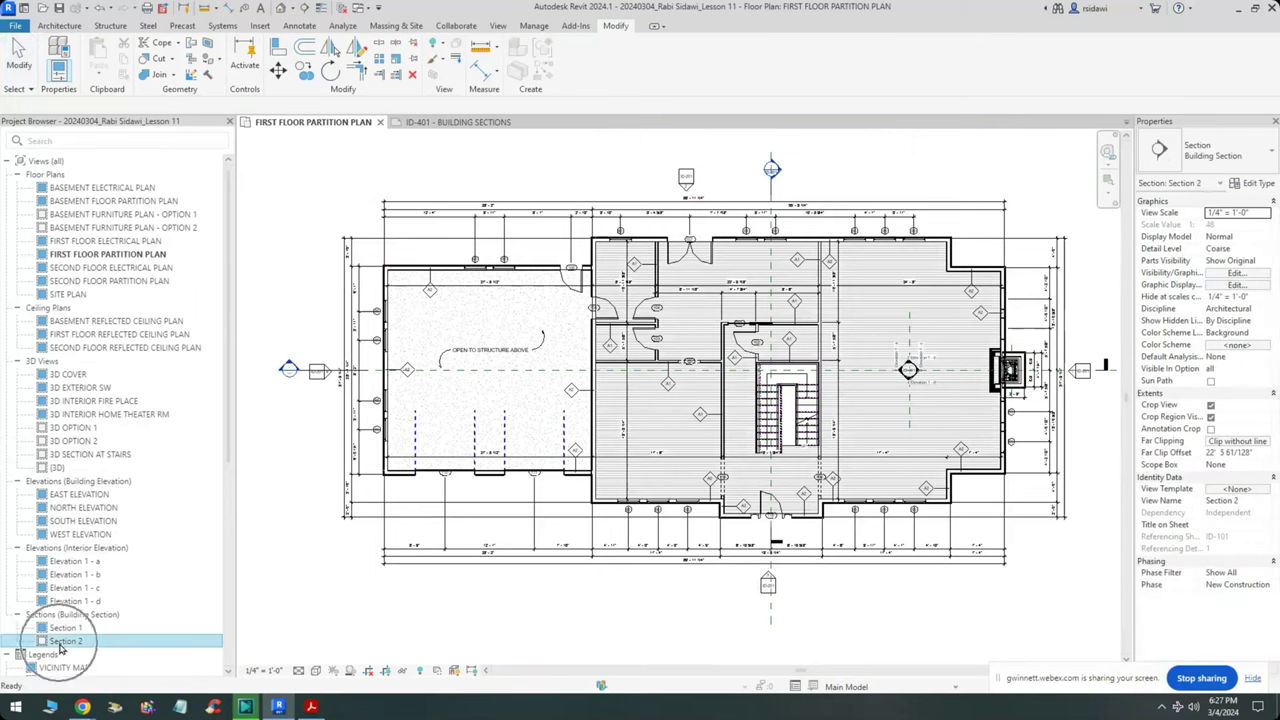
pyautogui.doubleClick(60, 643)
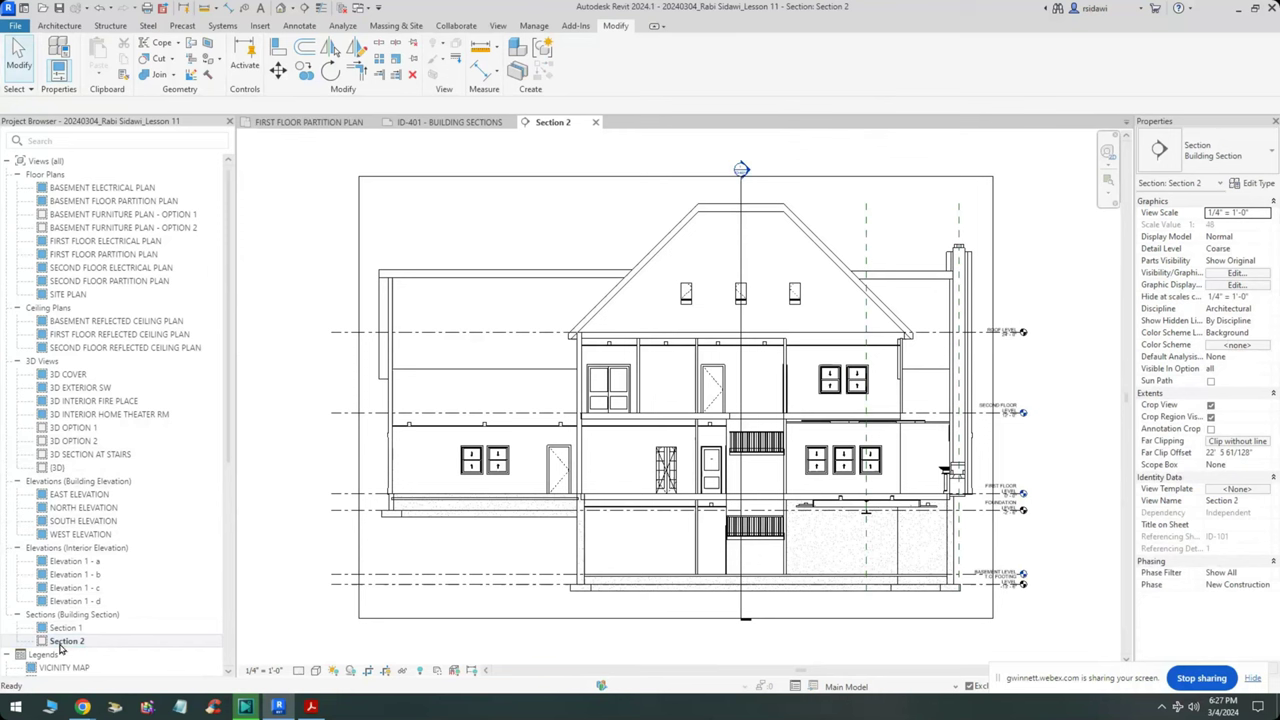
pyautogui.click(265, 670)
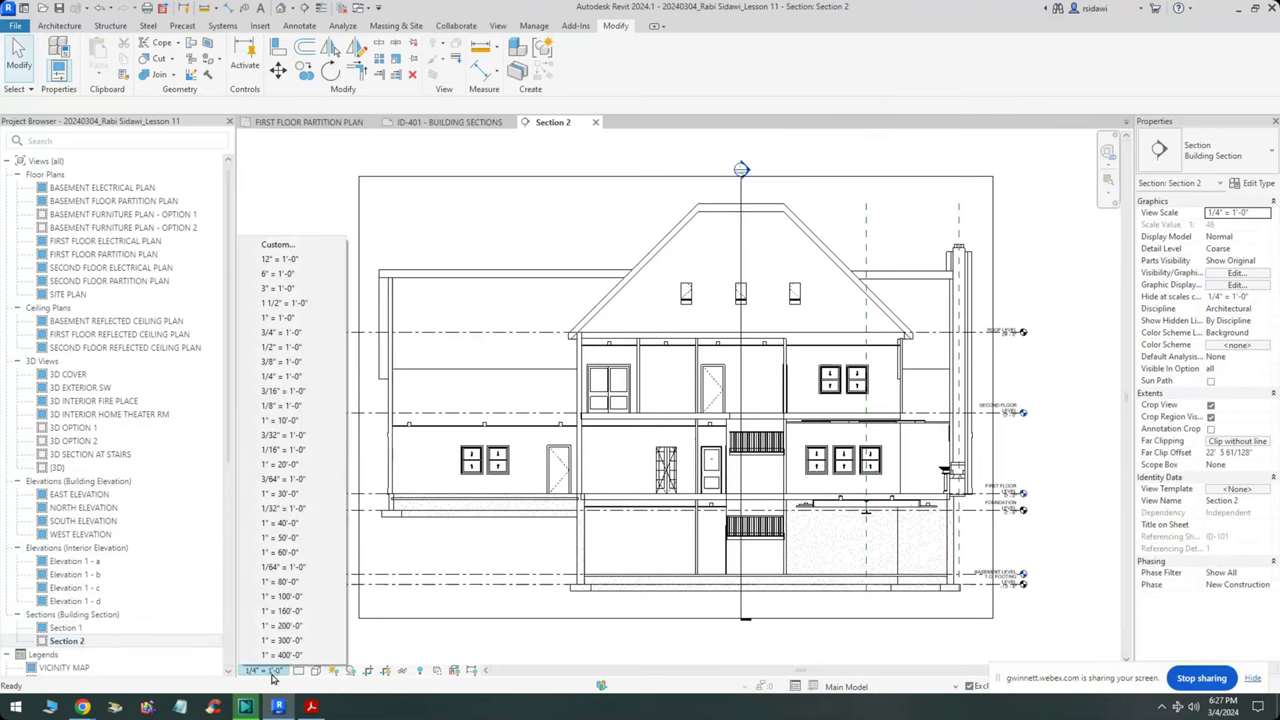
pyautogui.click(284, 406)
# - Set the Section 2 view's detail level to Medium and hide its crop region
pyautogui.click(298, 670)
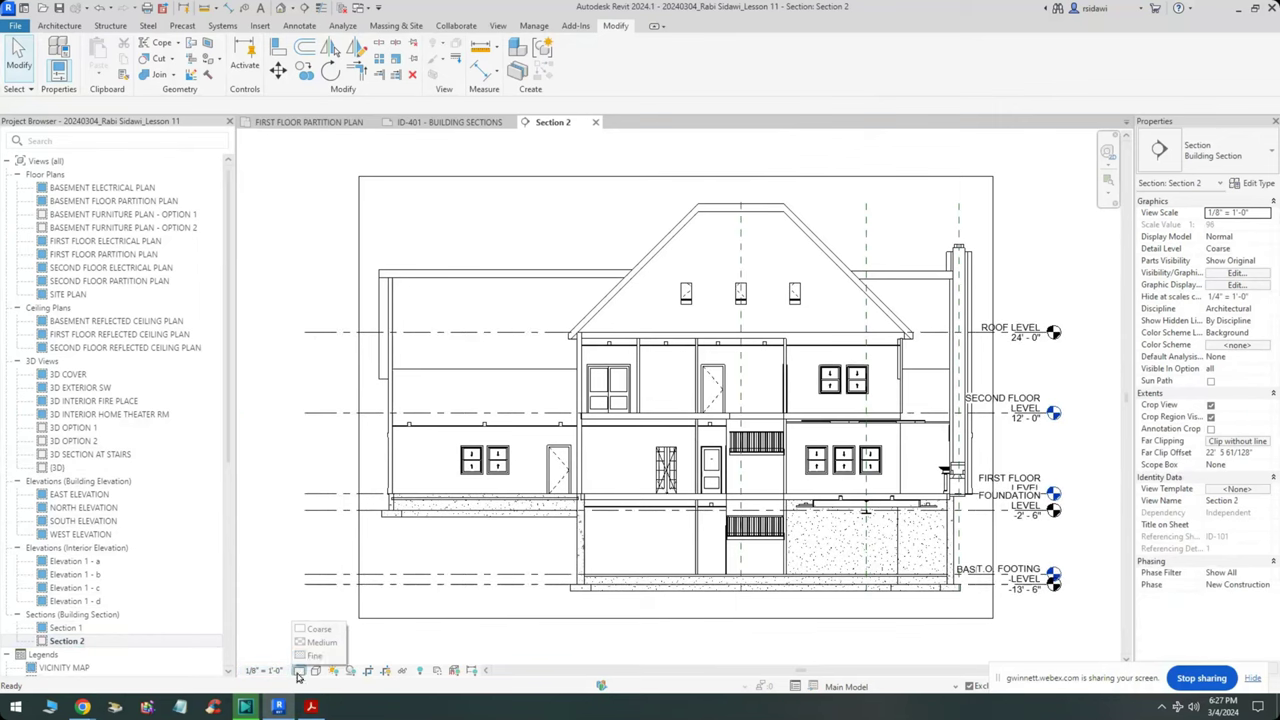
pyautogui.click(318, 643)
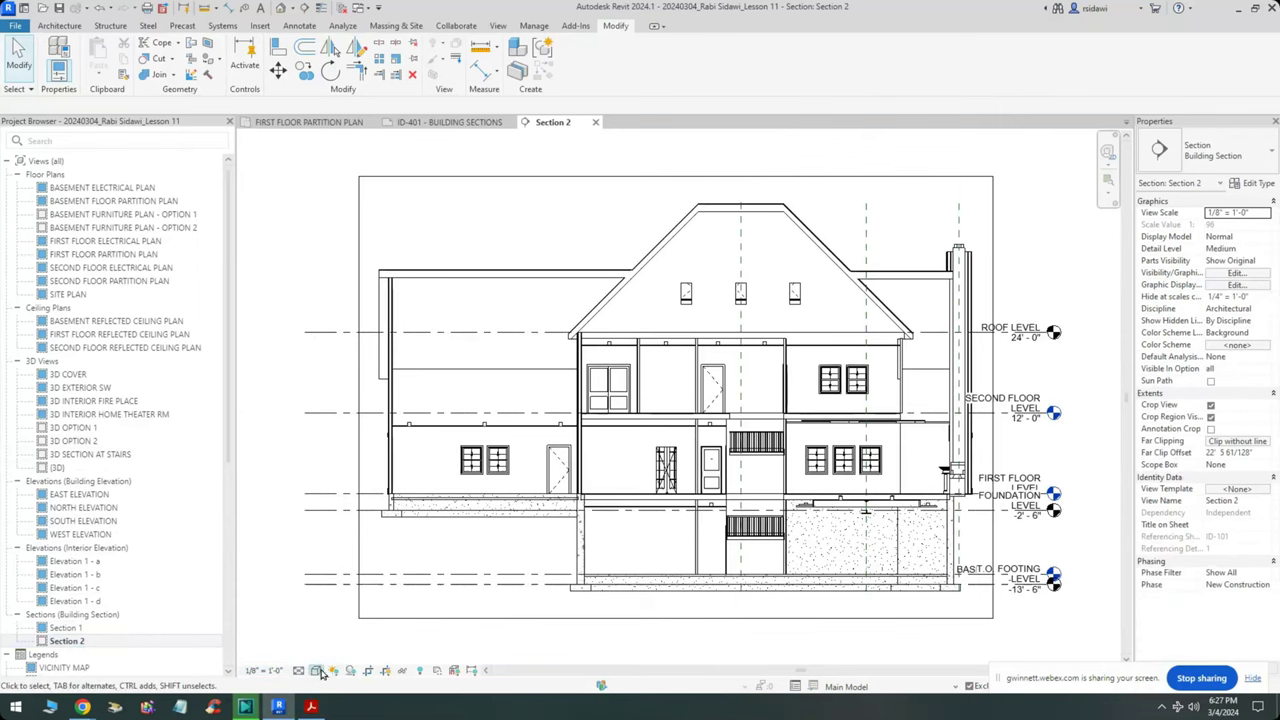
pyautogui.click(385, 672)
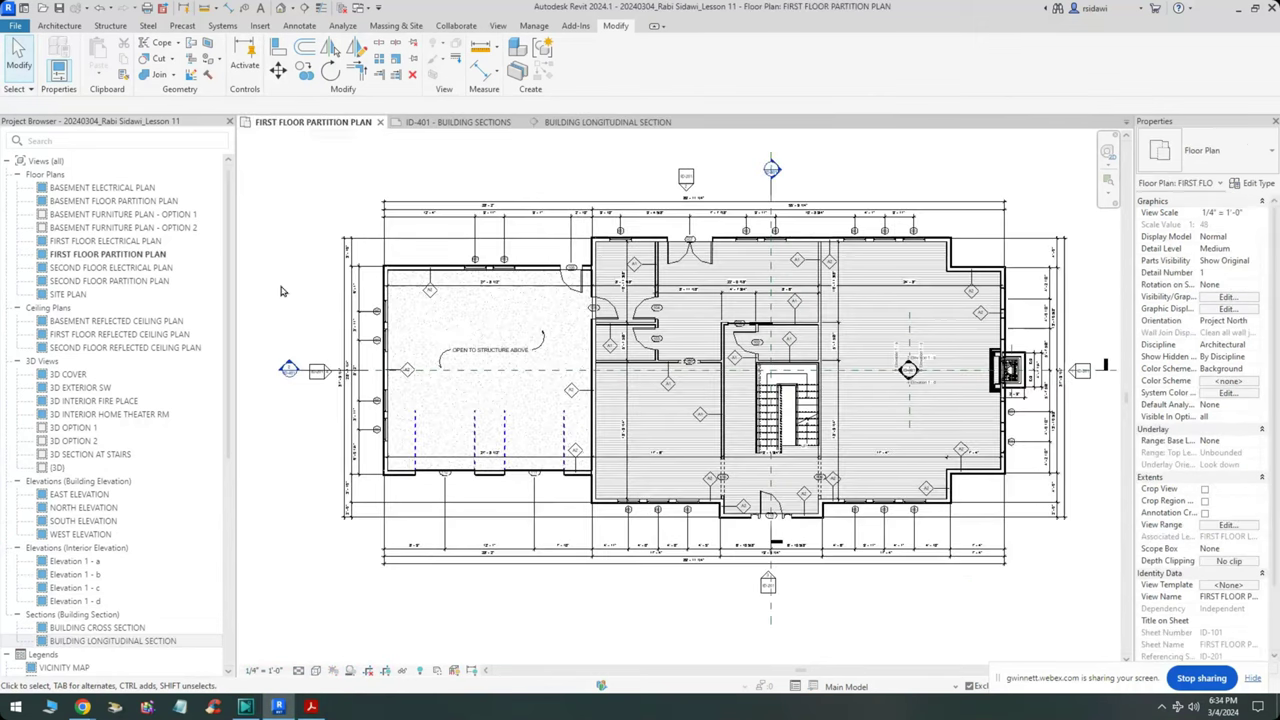
# - Start the Reference Plane command in the FIRST FLOOR PARTITION PLAN
pyautogui.click(70, 26)
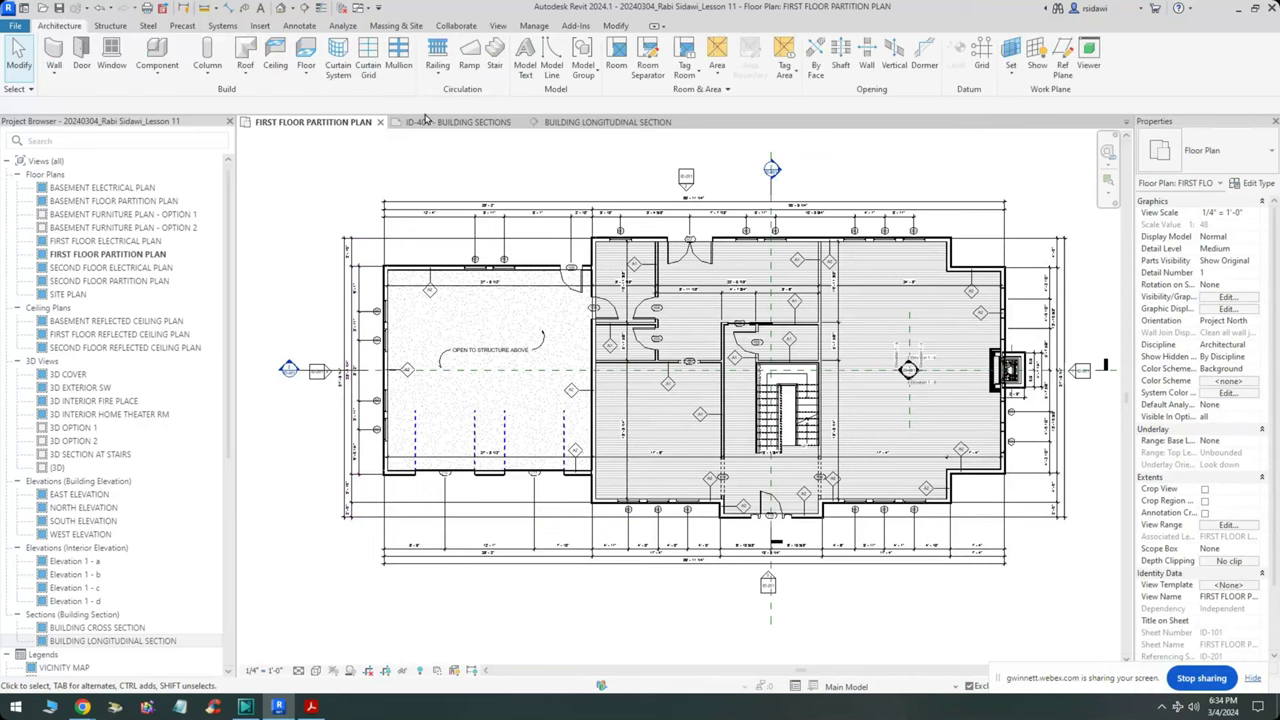
pyautogui.click(1062, 55)
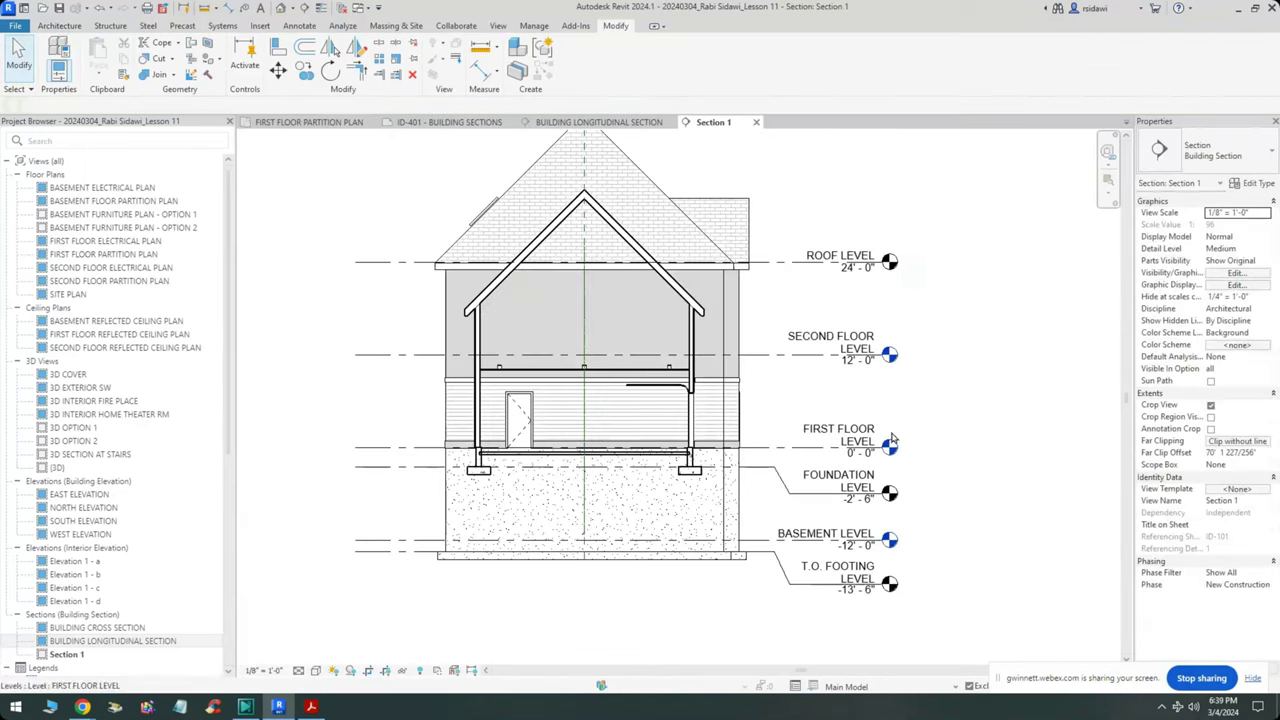
pyautogui.scroll(1, 711, 379)
pyautogui.scroll(1, 355, 230)
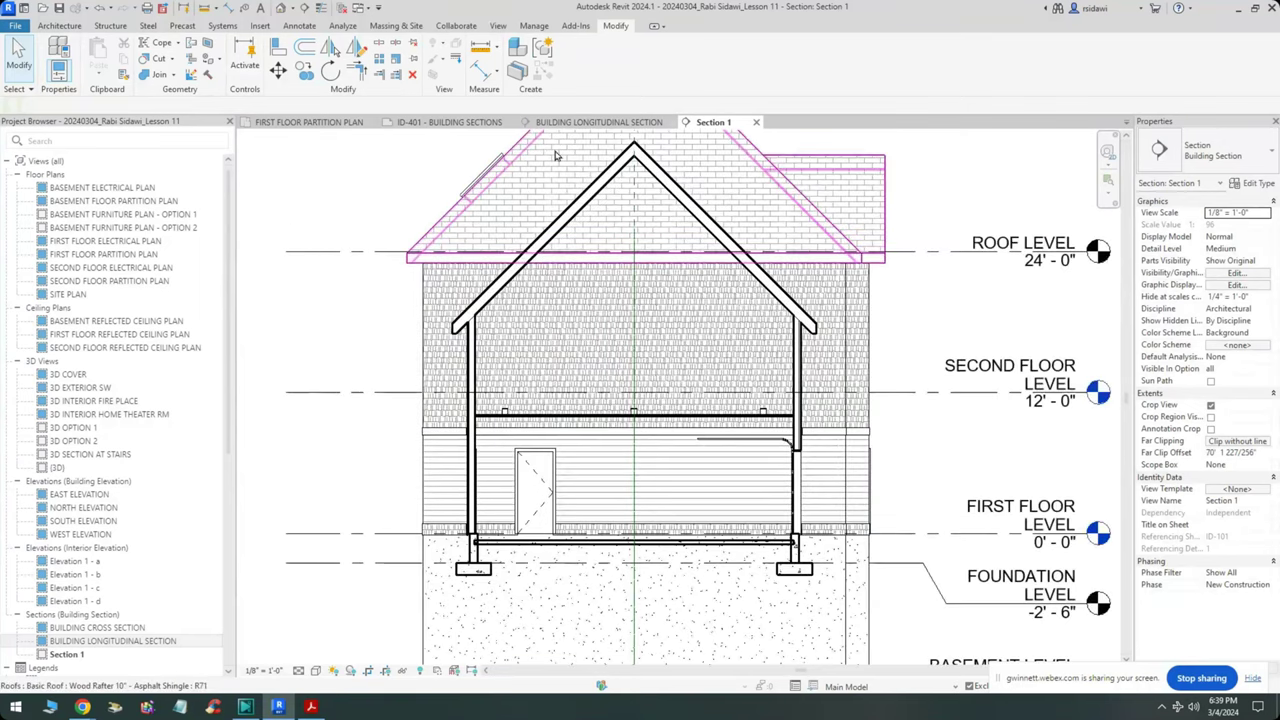
pyautogui.scroll(1, 535, 140)
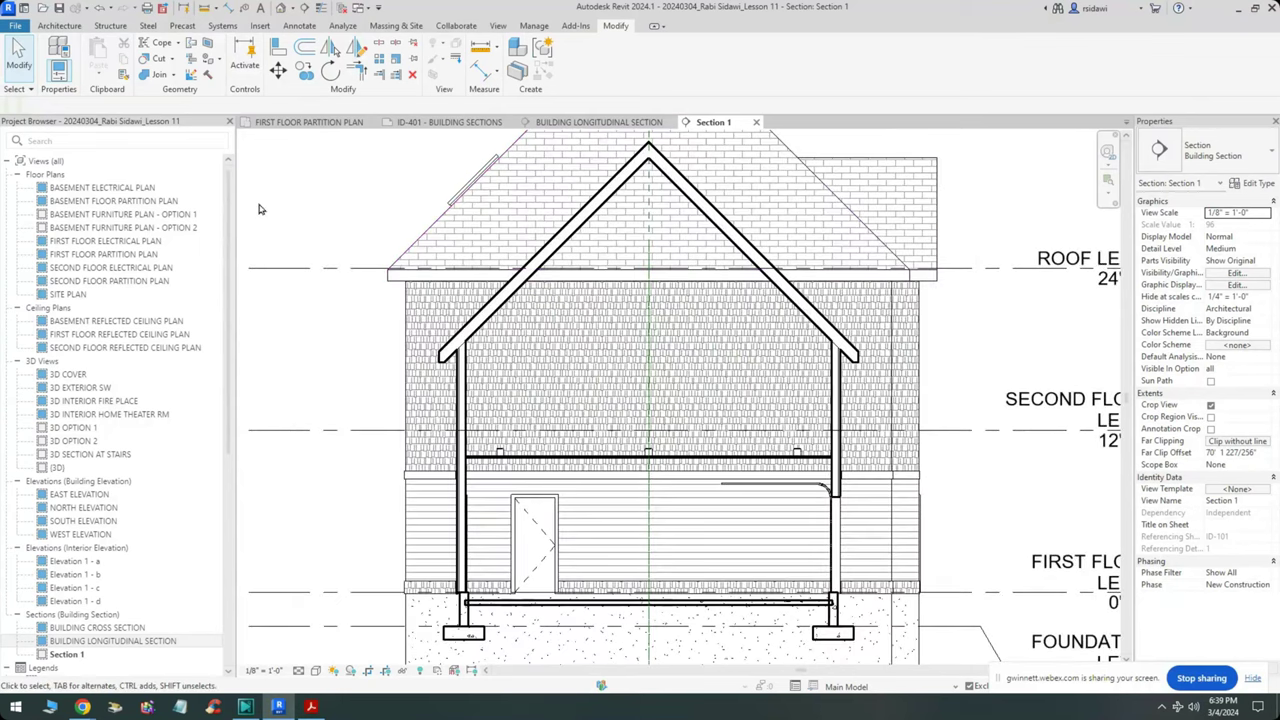
pyautogui.moveTo(320, 184)
pyautogui.mouseDown()
pyautogui.moveTo(480, 201)
pyautogui.moveTo(538, 242)
pyautogui.moveTo(540, 227)
pyautogui.moveTo(540, 252)
pyautogui.moveTo(494, 248)
pyautogui.mouseUp()
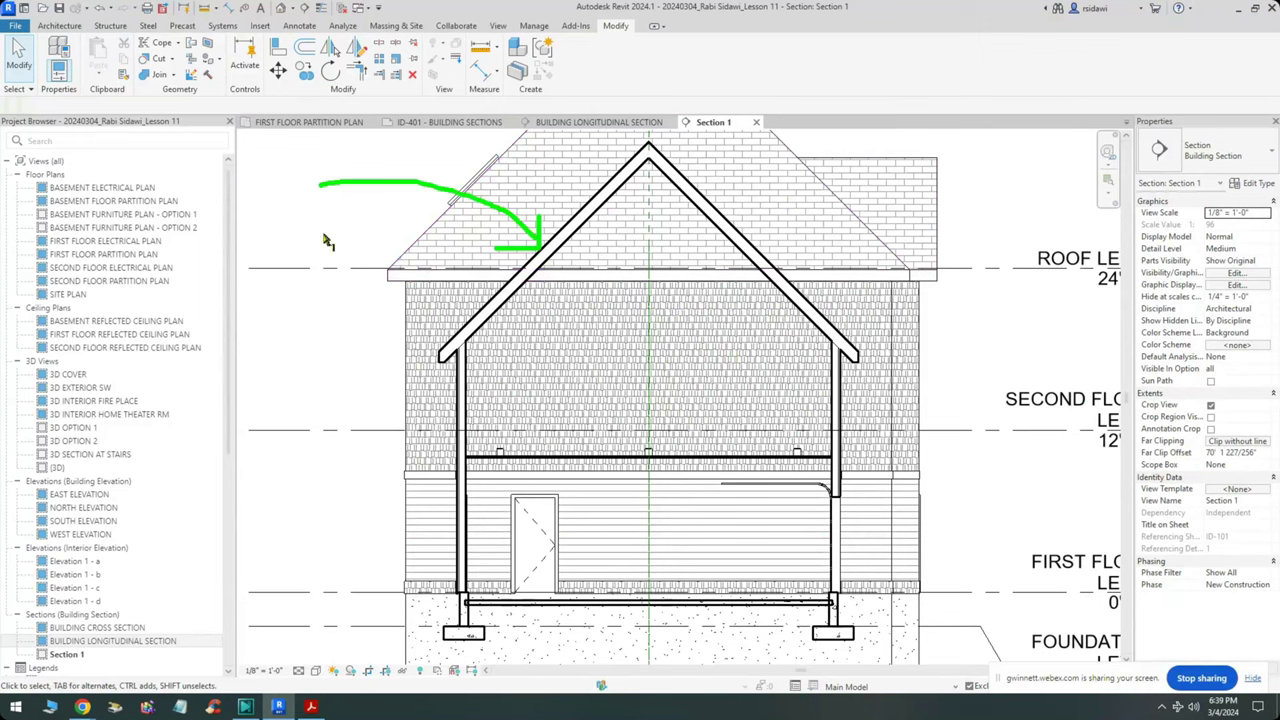
pyautogui.moveTo(318, 227)
pyautogui.mouseDown()
pyautogui.moveTo(405, 256)
pyautogui.moveTo(372, 262)
pyautogui.mouseUp()
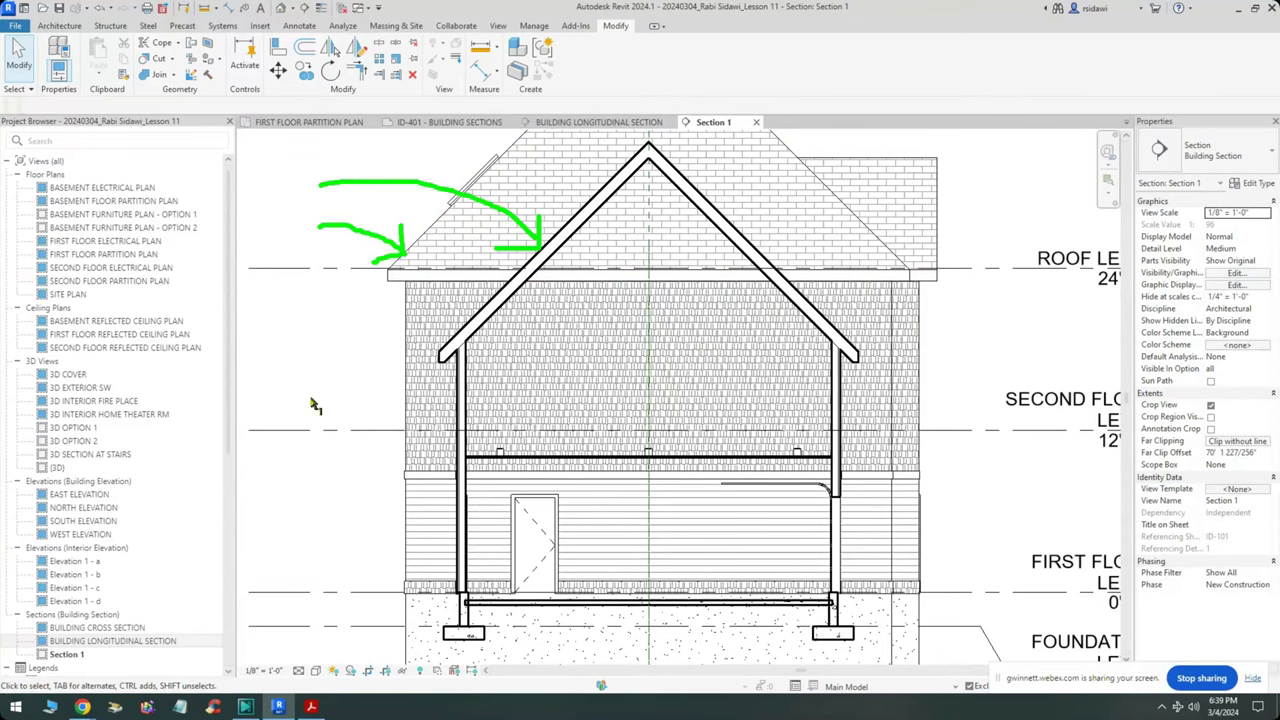
# - In the FIRST FLOOR PARTITION PLAN, draw a vertical reference plane through the fireplace room, from the rear wall's middle window to beyond the front wall
pyautogui.click(309, 121)
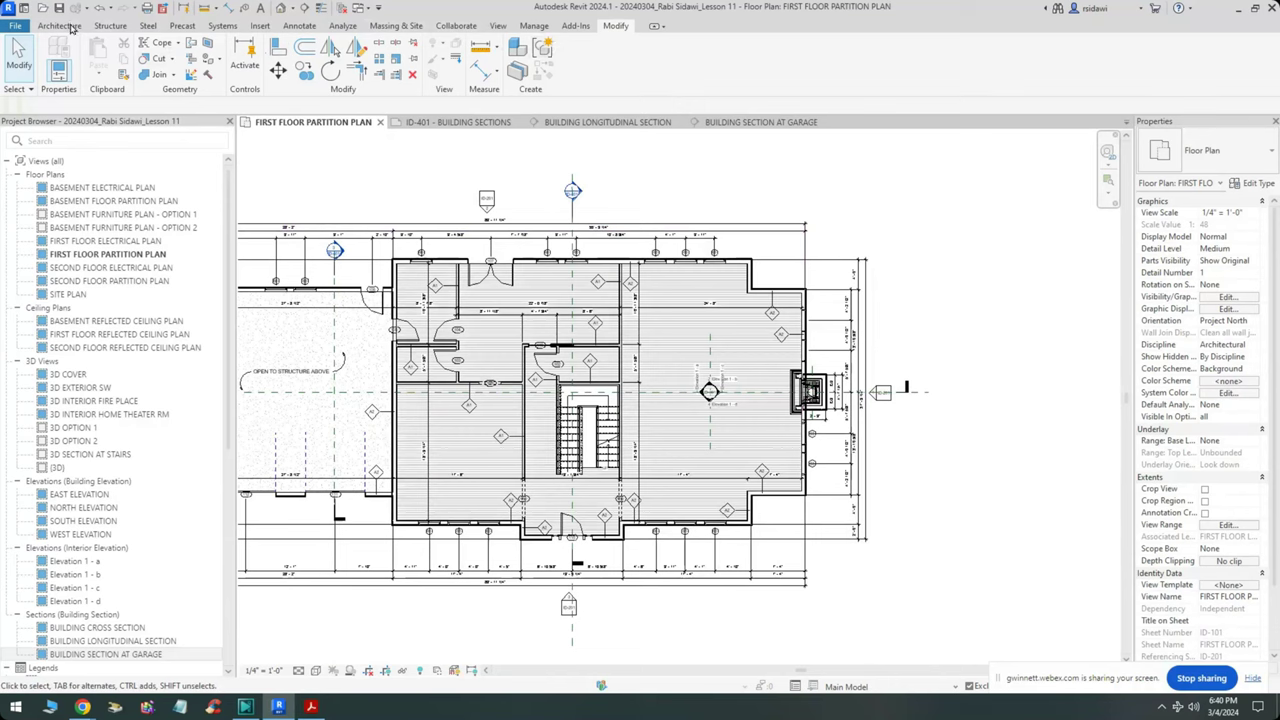
pyautogui.click(60, 25)
pyautogui.click(1037, 55)
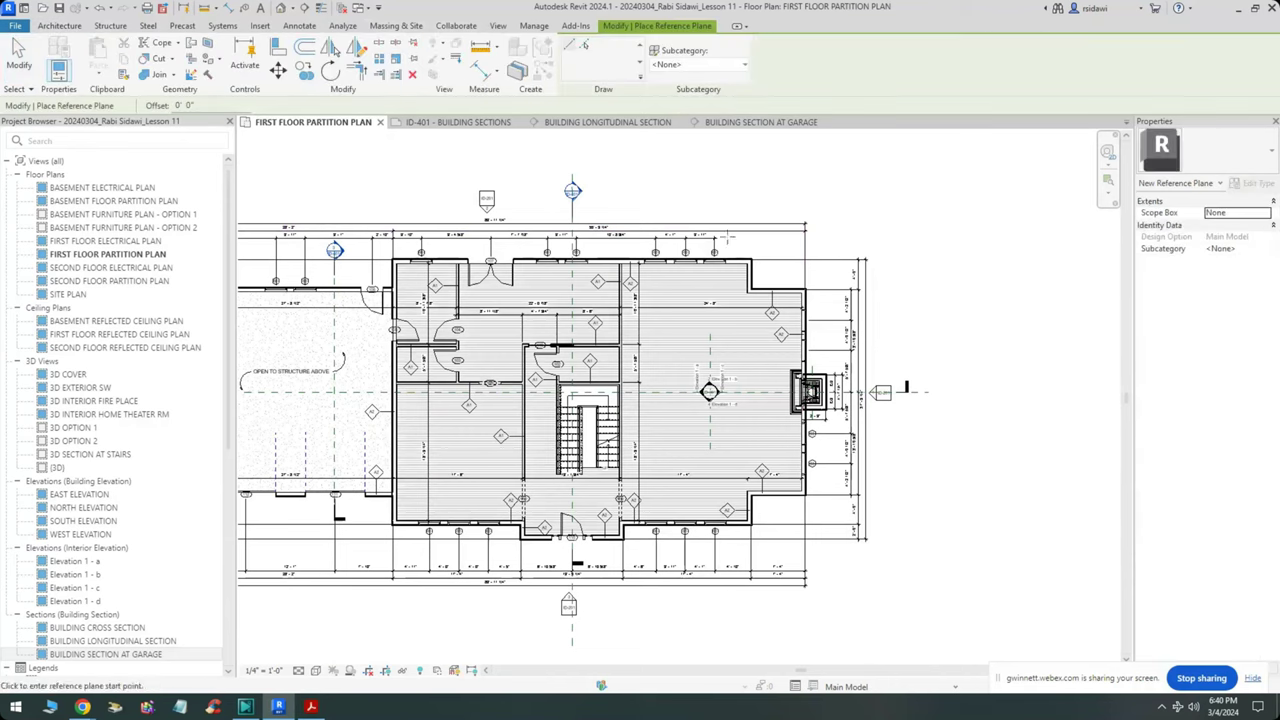
pyautogui.scroll(3, 697, 244)
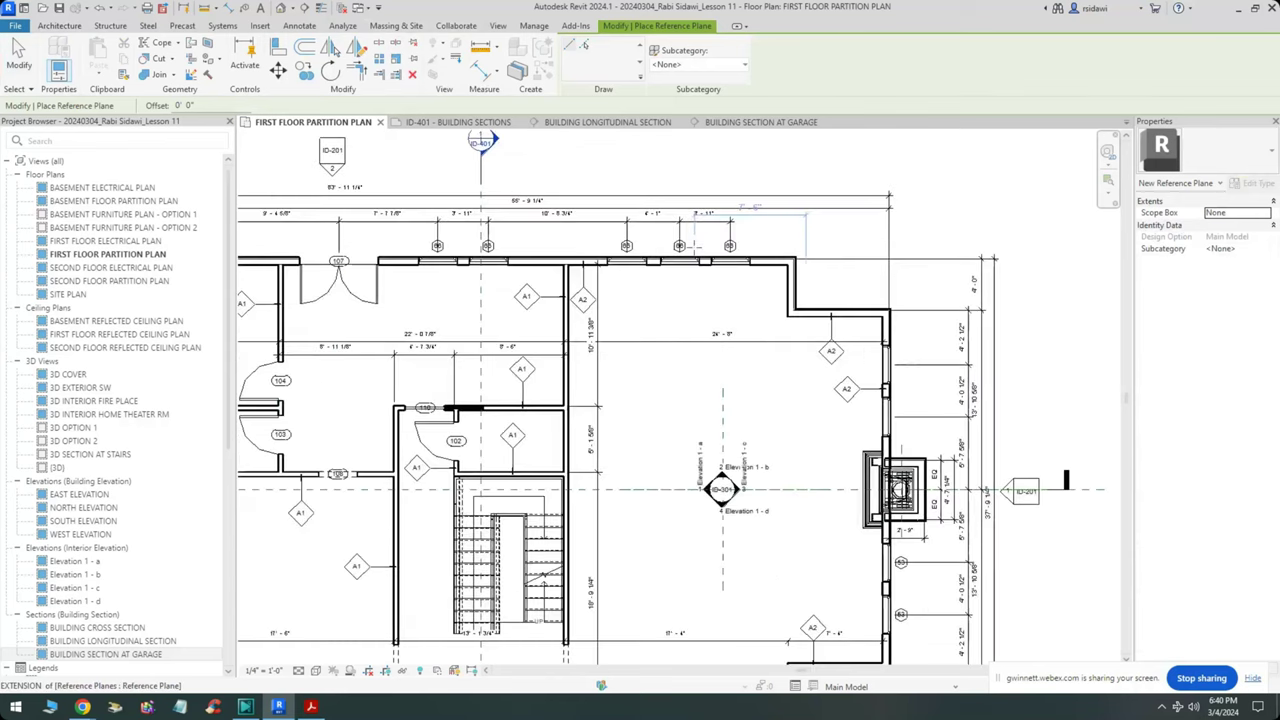
pyautogui.scroll(5, 697, 244)
pyautogui.click(660, 285)
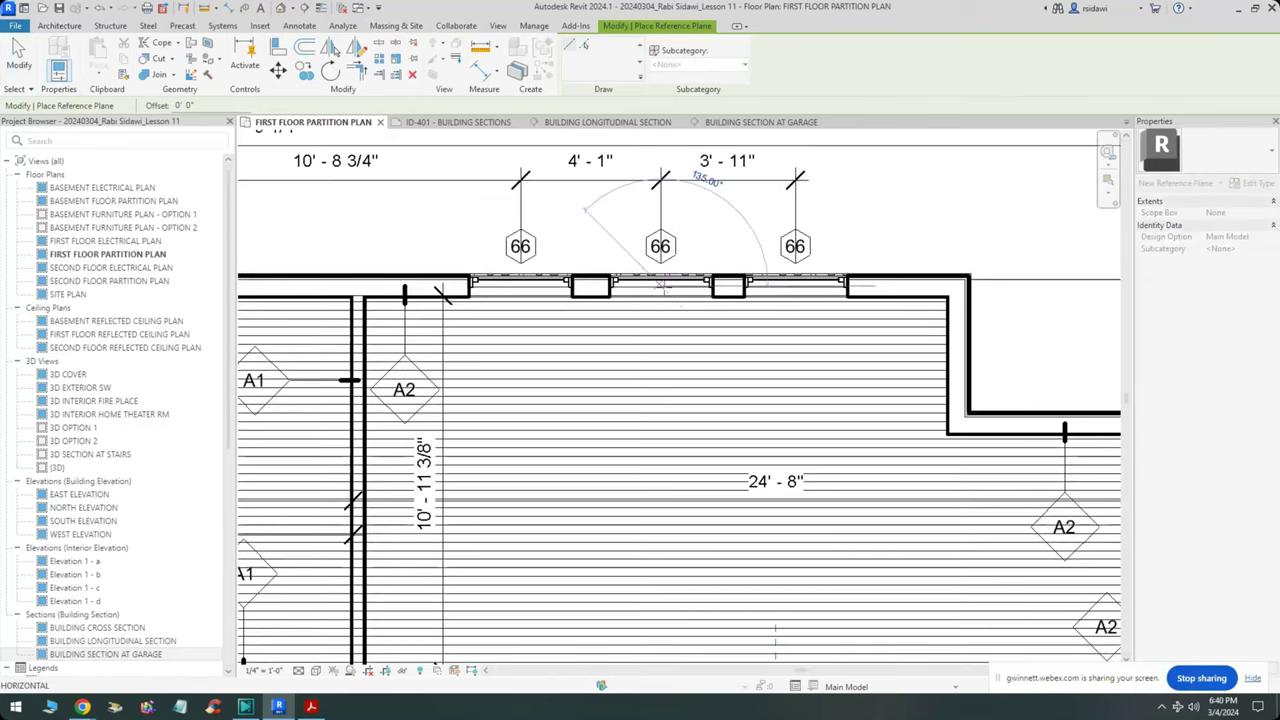
pyautogui.scroll(-8, 585, 210)
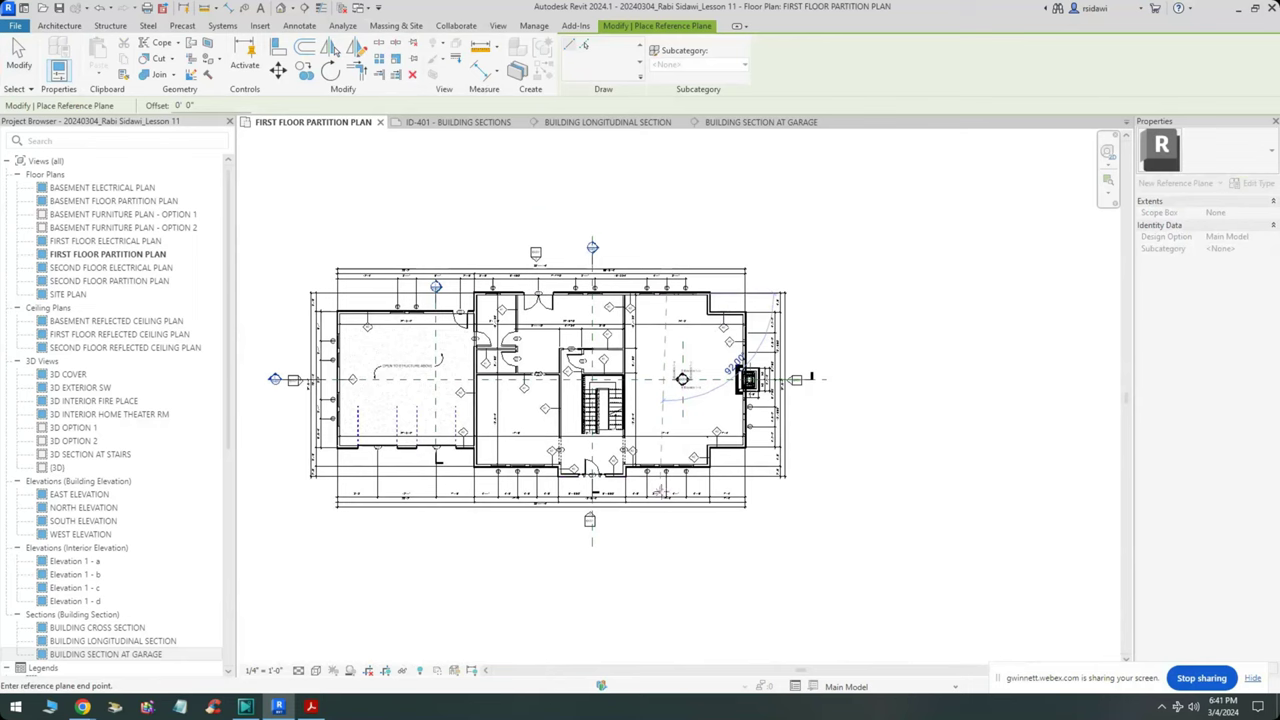
pyautogui.click(664, 496)
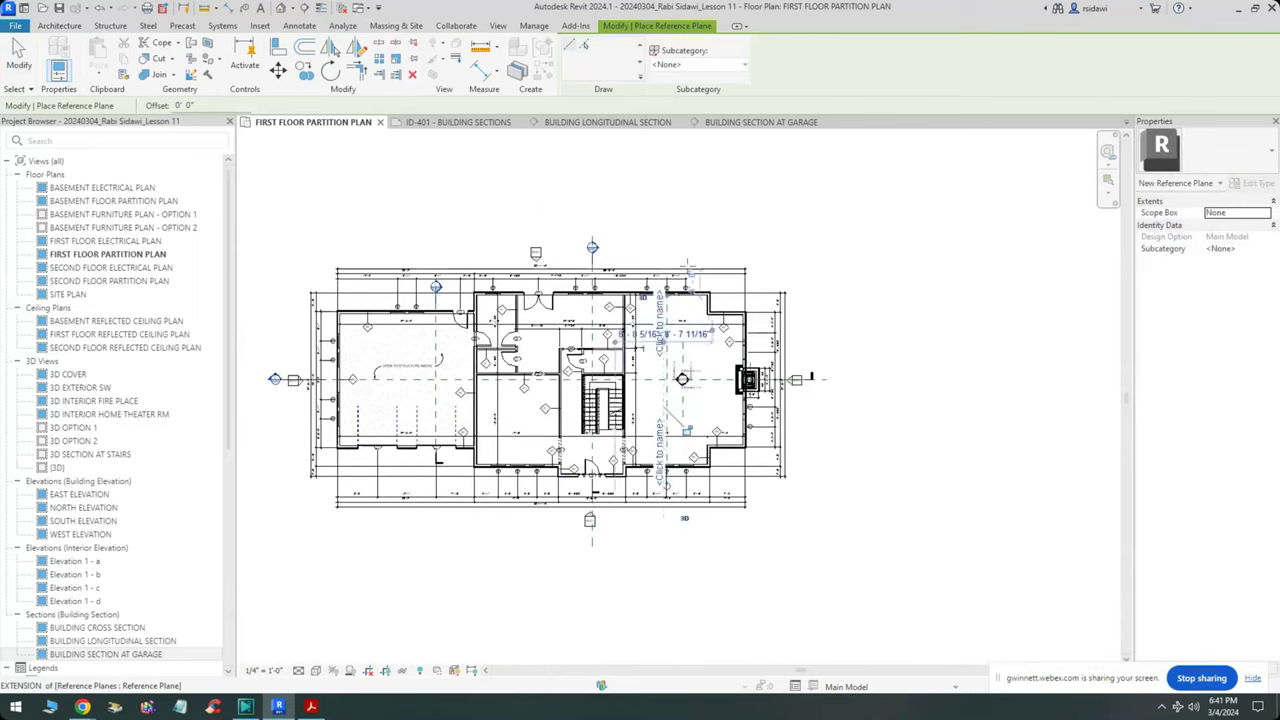
# - Extend the rear end of the new vertical reference plane through the fireplace room past the exterior dimension strings
pyautogui.scroll(5, 688, 266)
pyautogui.press('Escape')
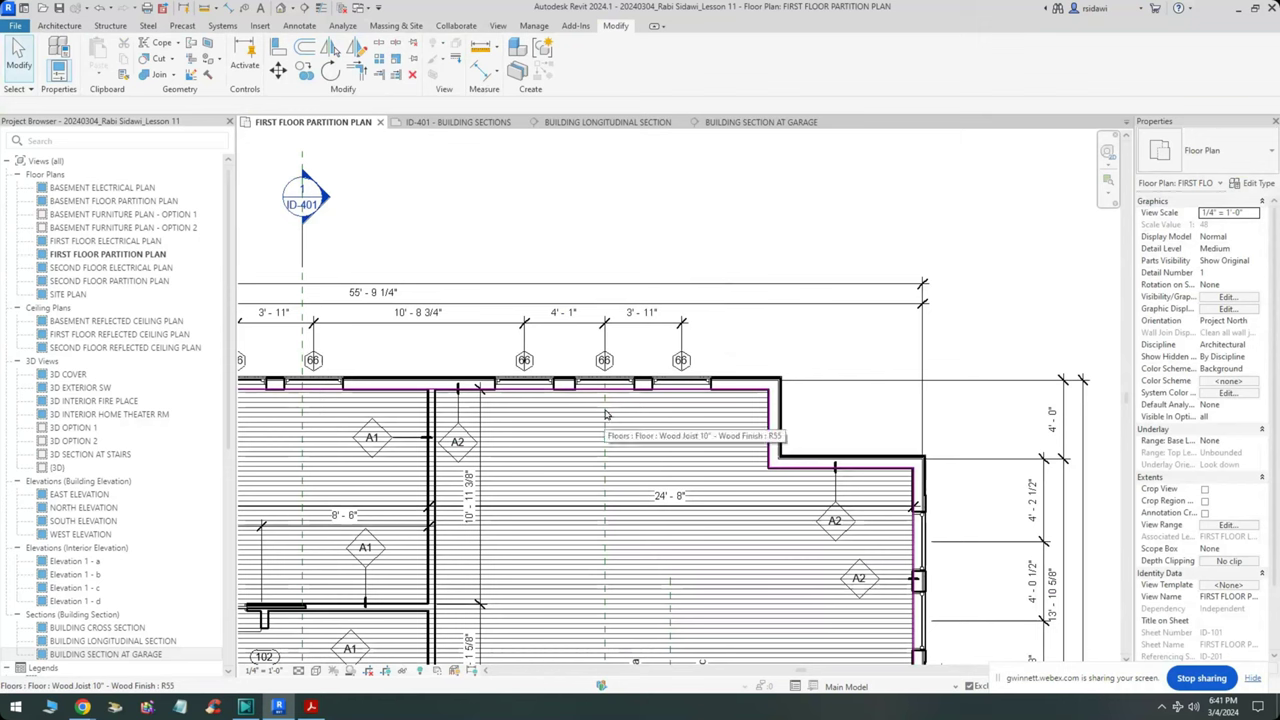
pyautogui.click(604, 338)
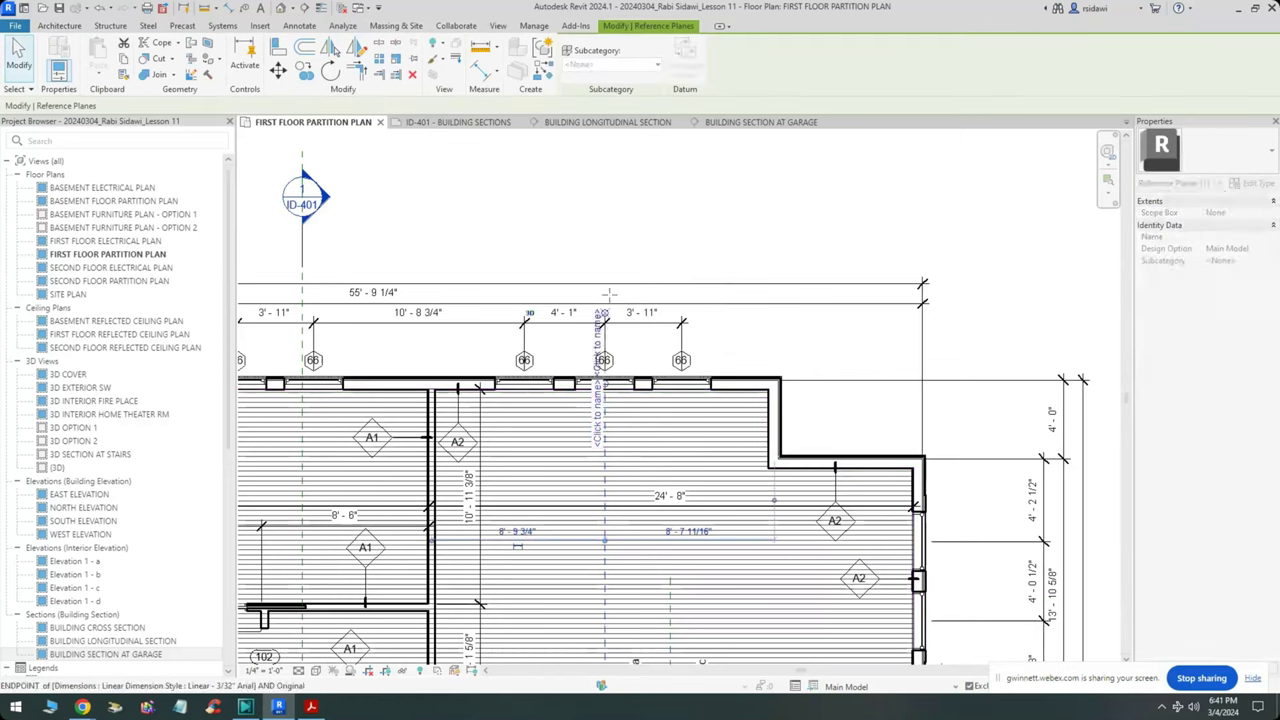
pyautogui.moveTo(609, 293); pyautogui.dragTo(604, 236)
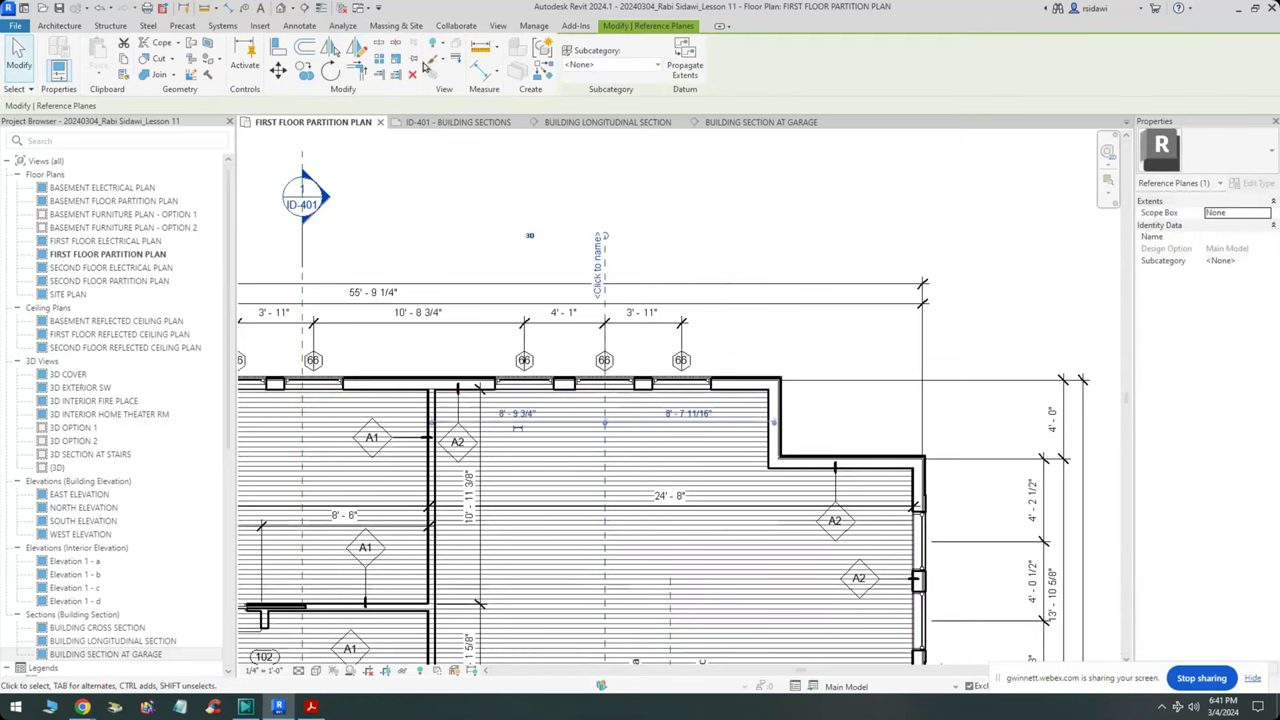
pyautogui.click(684, 188)
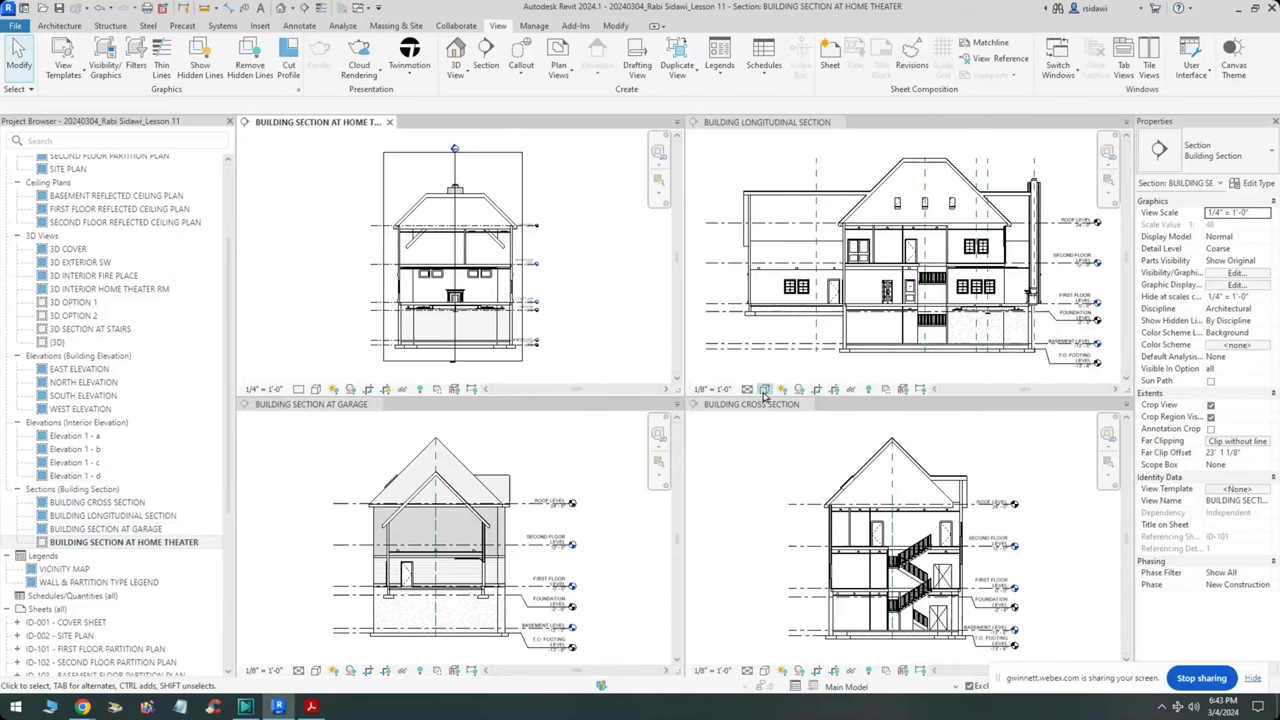
# - Open the view scale choices for the BUILDING LONGITUDINAL SECTION view
pyautogui.click(713, 388)
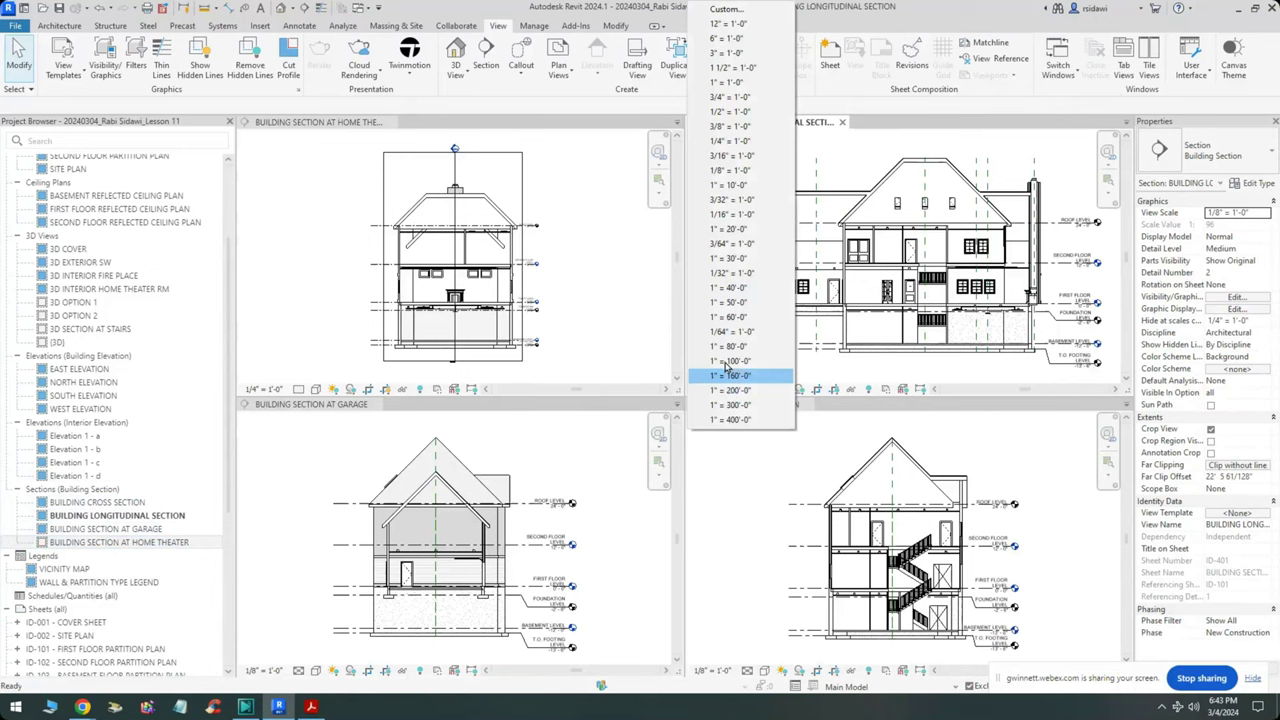
# - Create a view template named SECTIONS from the BUILDING SECTION AT GARAGE view, keeping its listed view properties
pyautogui.rightClick(120, 528)
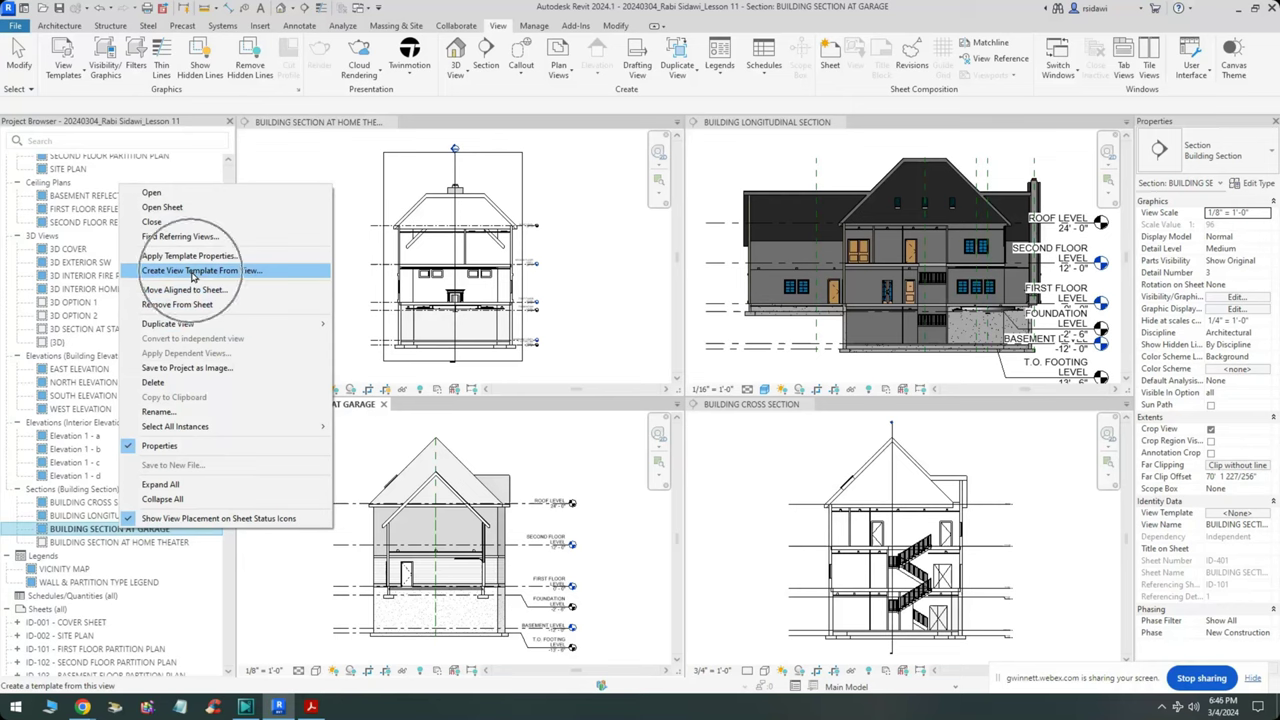
pyautogui.click(194, 271)
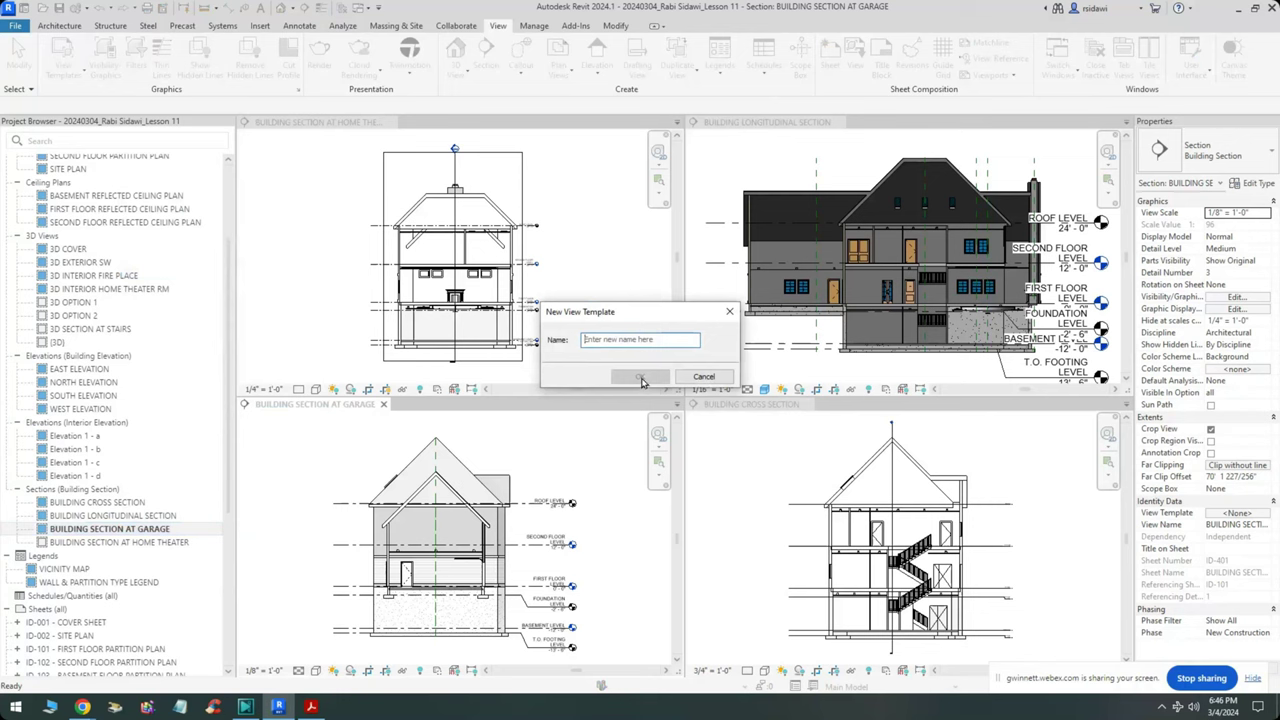
pyautogui.write('SECTI')
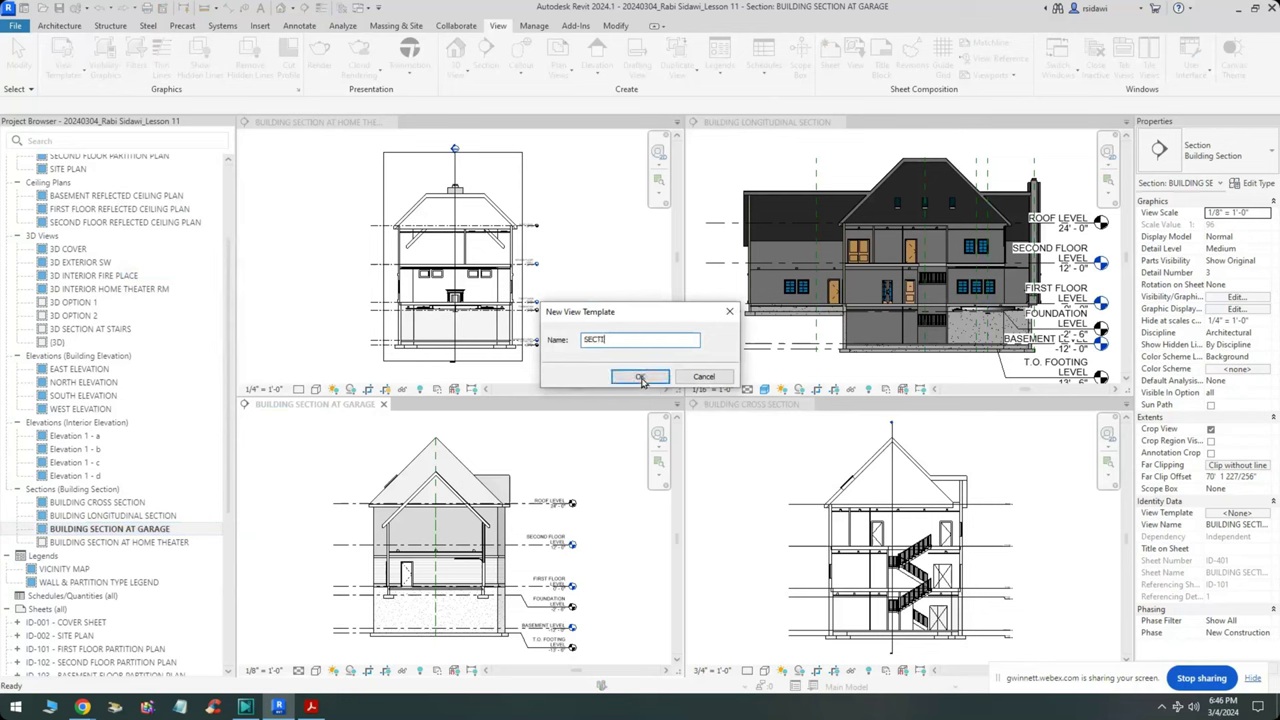
pyautogui.write('ONS')
pyautogui.click(641, 378)
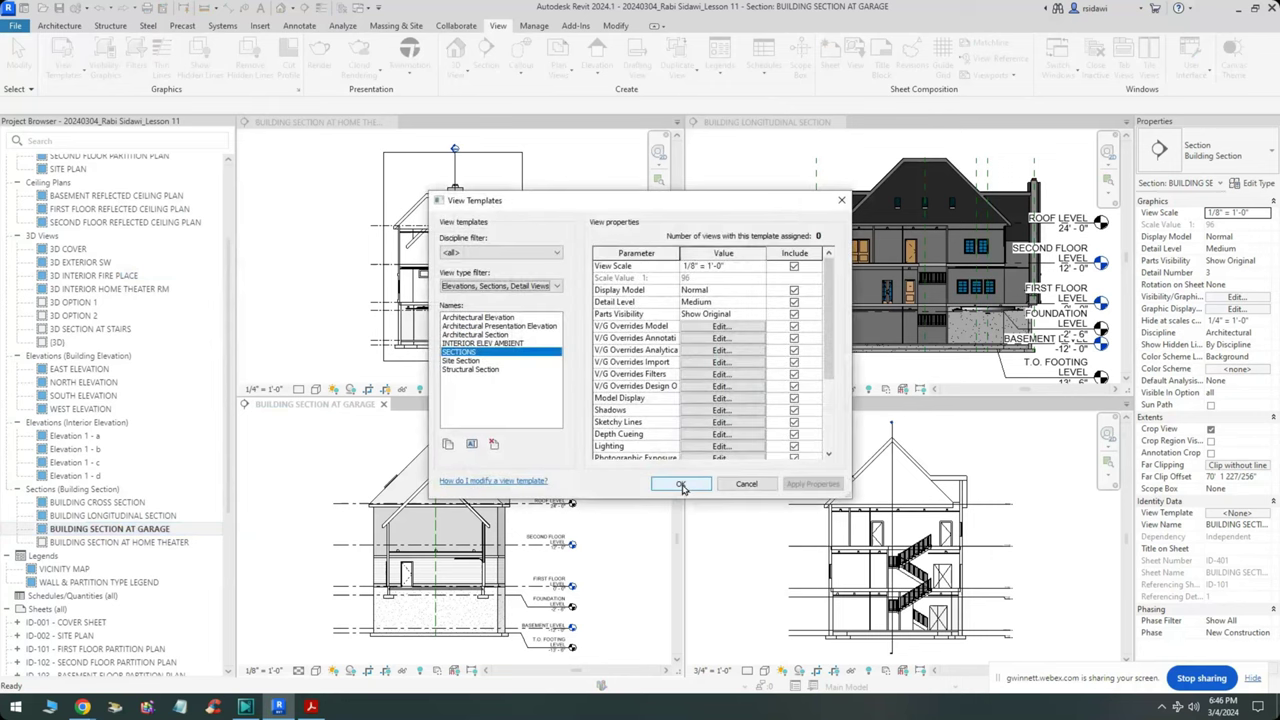
pyautogui.click(681, 485)
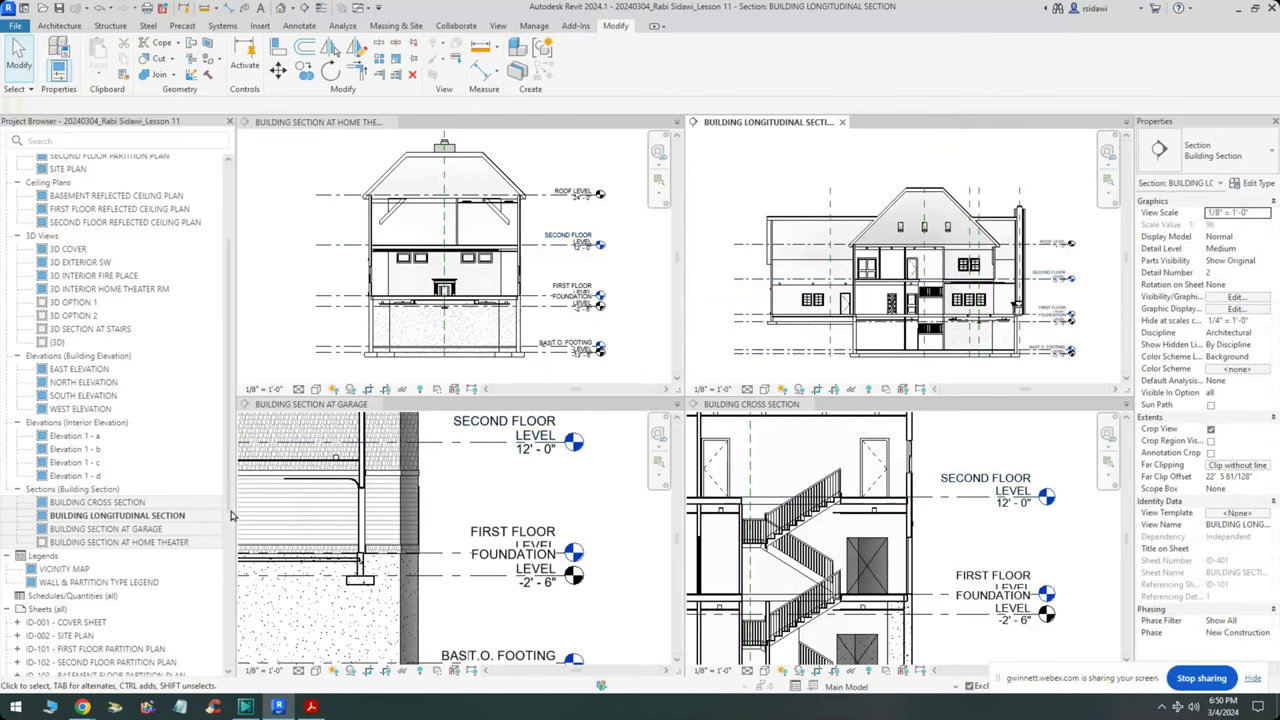
# - Open sheet ID-401 - BUILDING SECTIONS and switch the tiled views back to a single tabbed window
pyautogui.keyDown('shift'); pyautogui.click(120, 542); pyautogui.keyUp('shift')
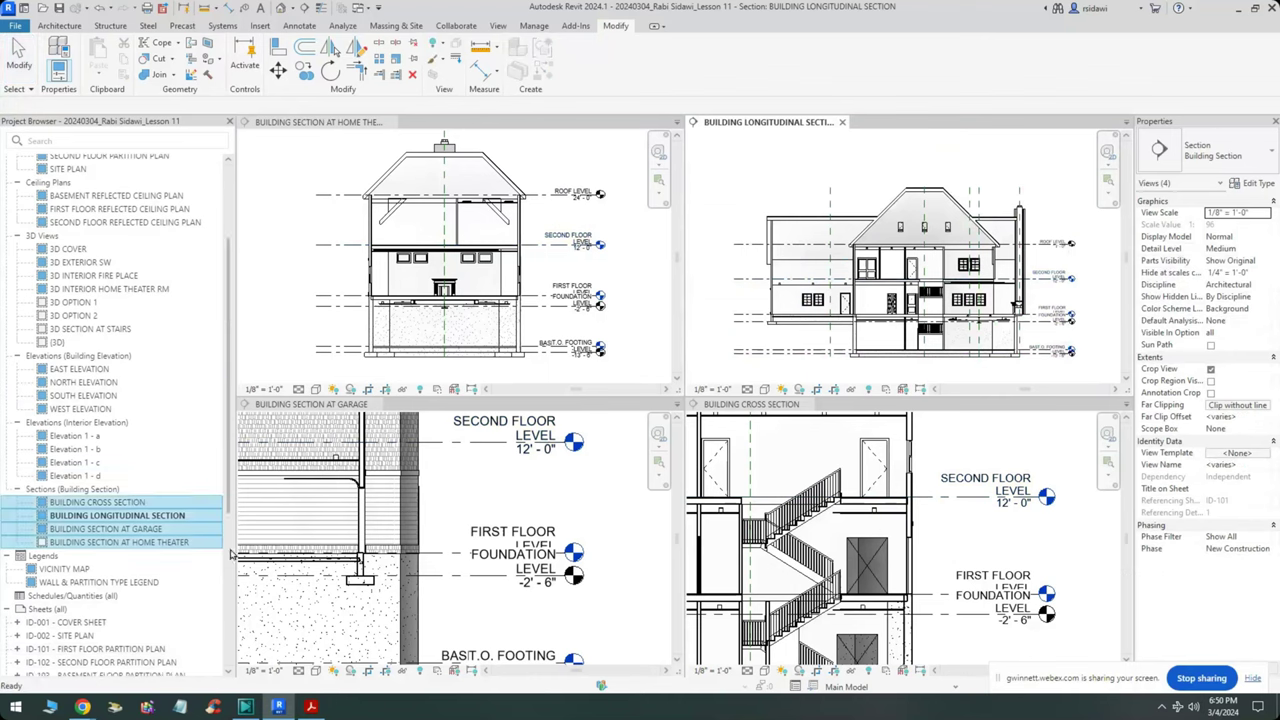
pyautogui.scroll(-5, 85, 495)
pyautogui.doubleClick(60, 612)
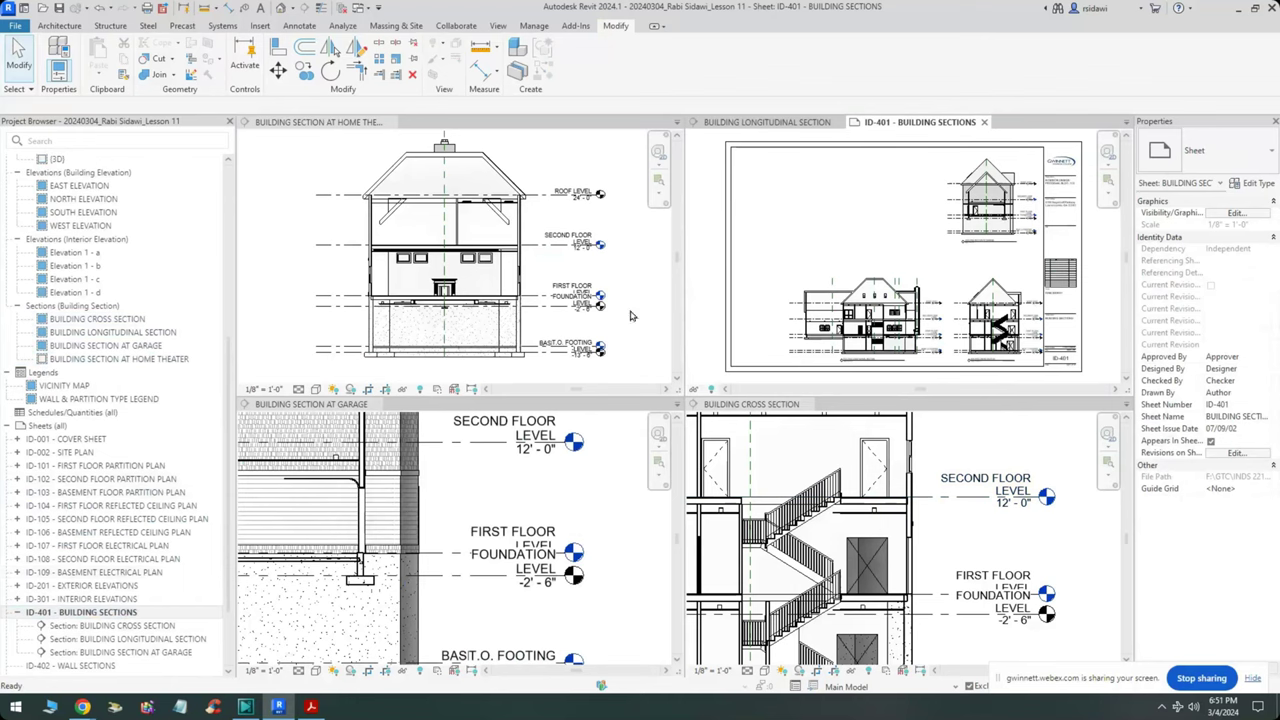
pyautogui.click(501, 26)
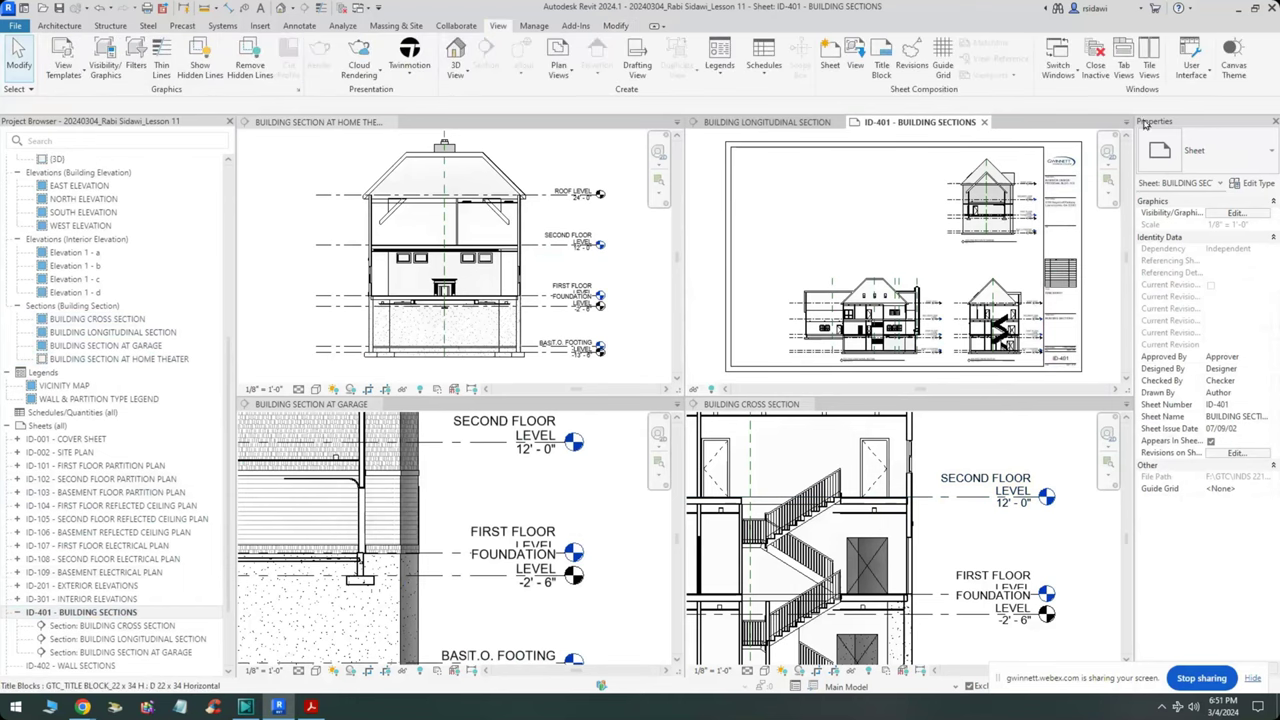
pyautogui.click(1124, 66)
pyautogui.rightClick(956, 386)
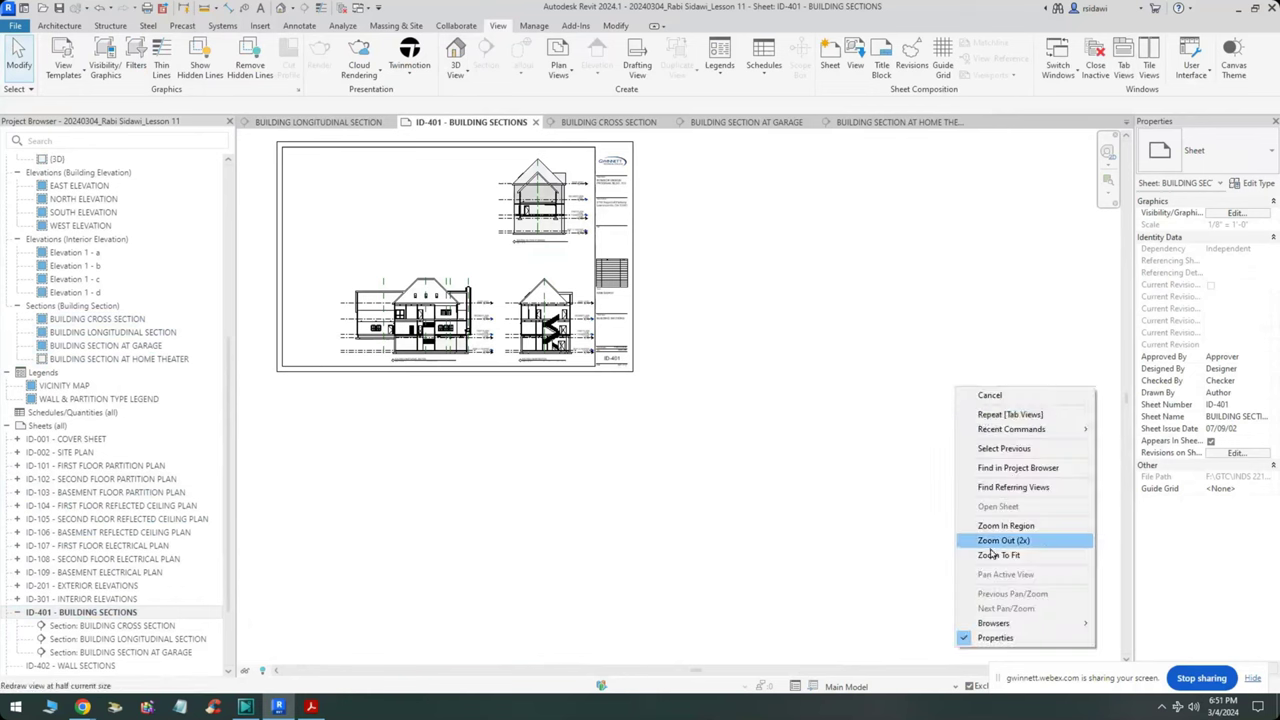
pyautogui.click(990, 560)
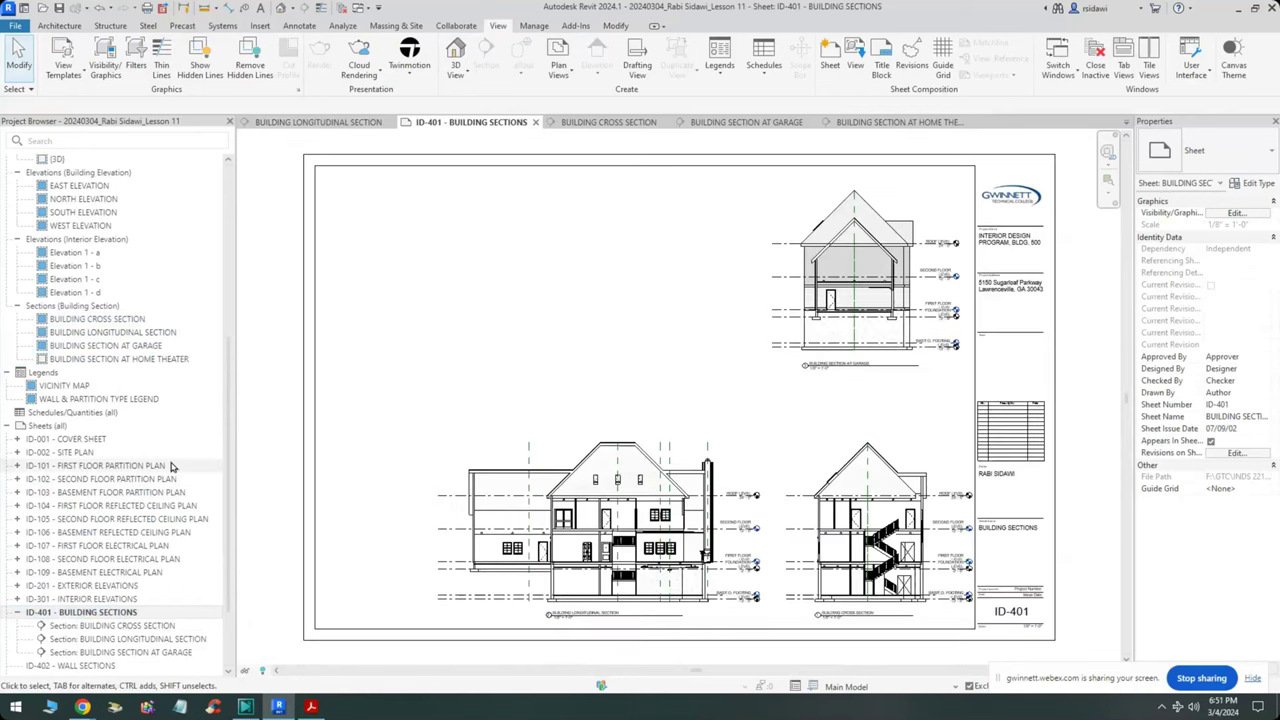
# - Place BUILDING SECTION AT HOME THEATER on sheet ID-401 above the longitudinal section, aligned with the garage section
pyautogui.scroll(-2, 229, 632)
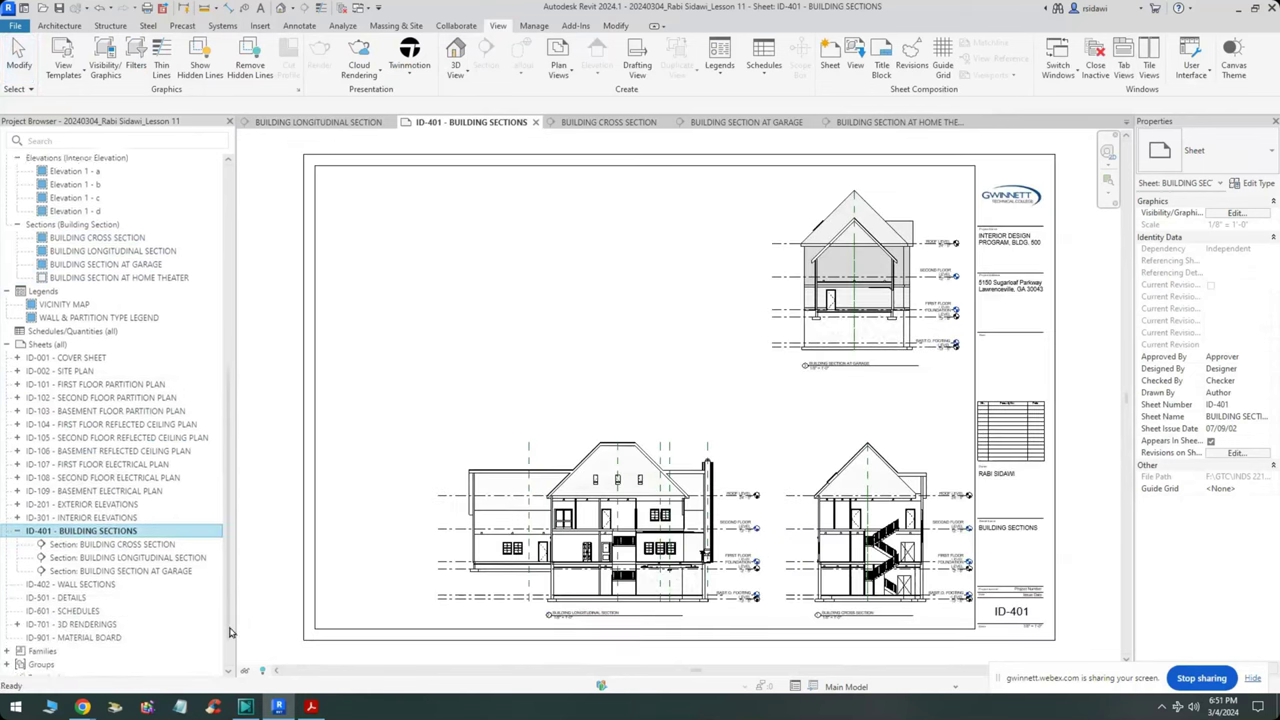
pyautogui.scroll(-1, 229, 632)
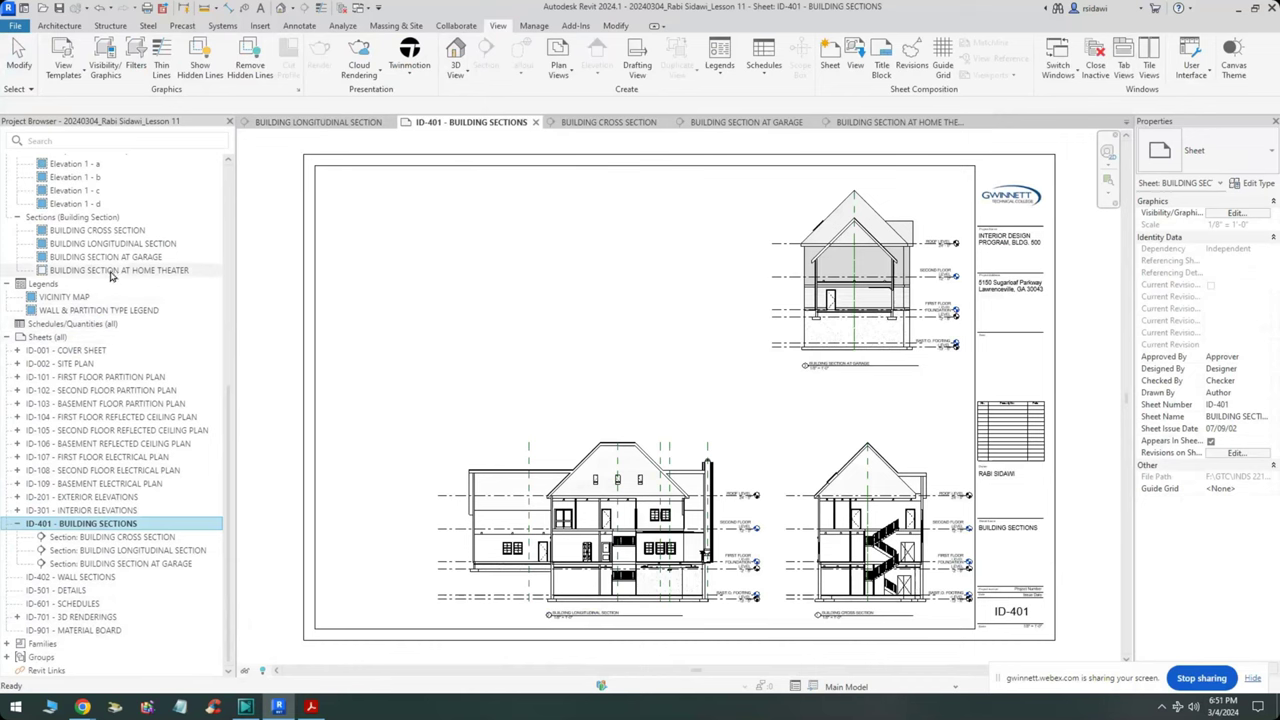
pyautogui.moveTo(130, 270); pyautogui.dragTo(625, 280)
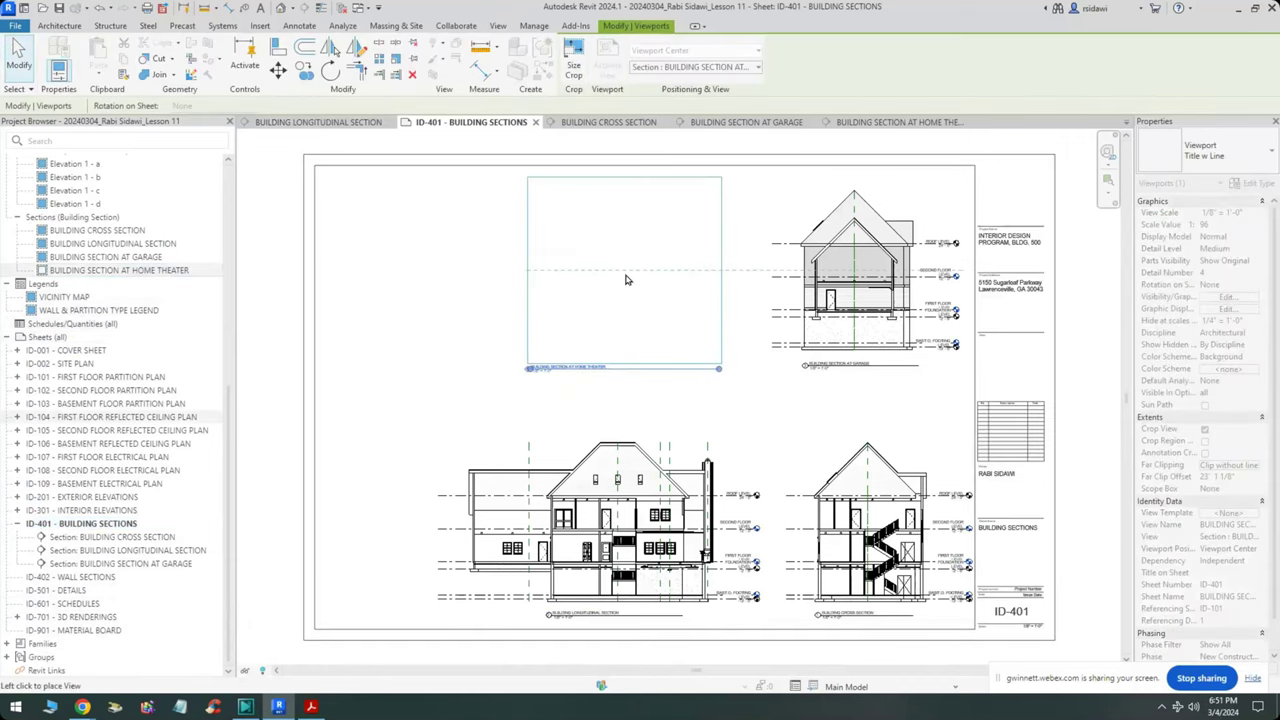